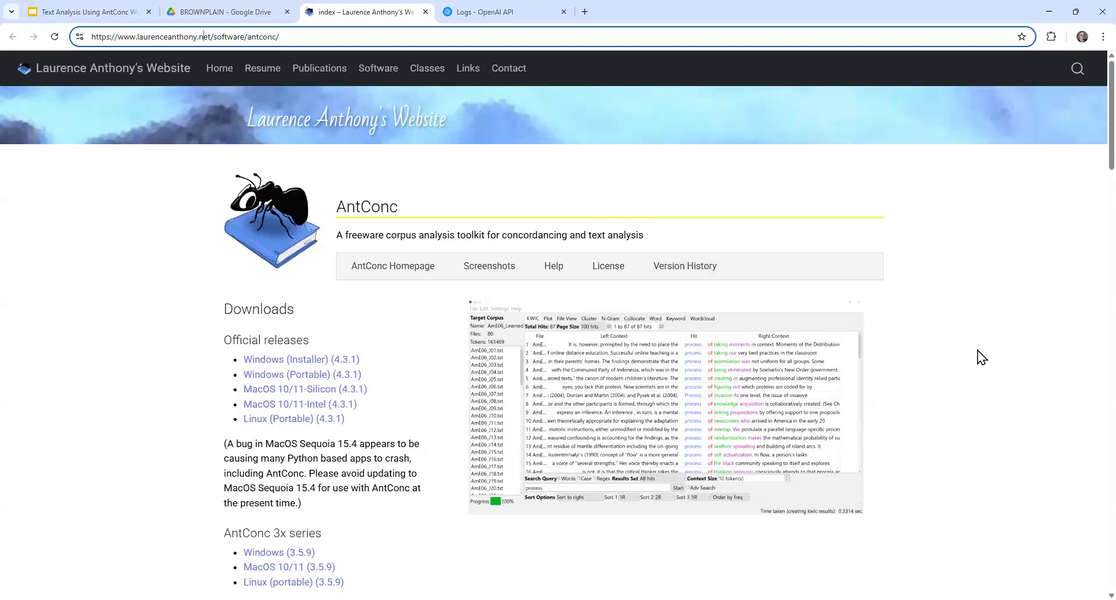
Browse the website's Software page listing the available tools, and return to the AntConc download page.
left_click(378, 70)
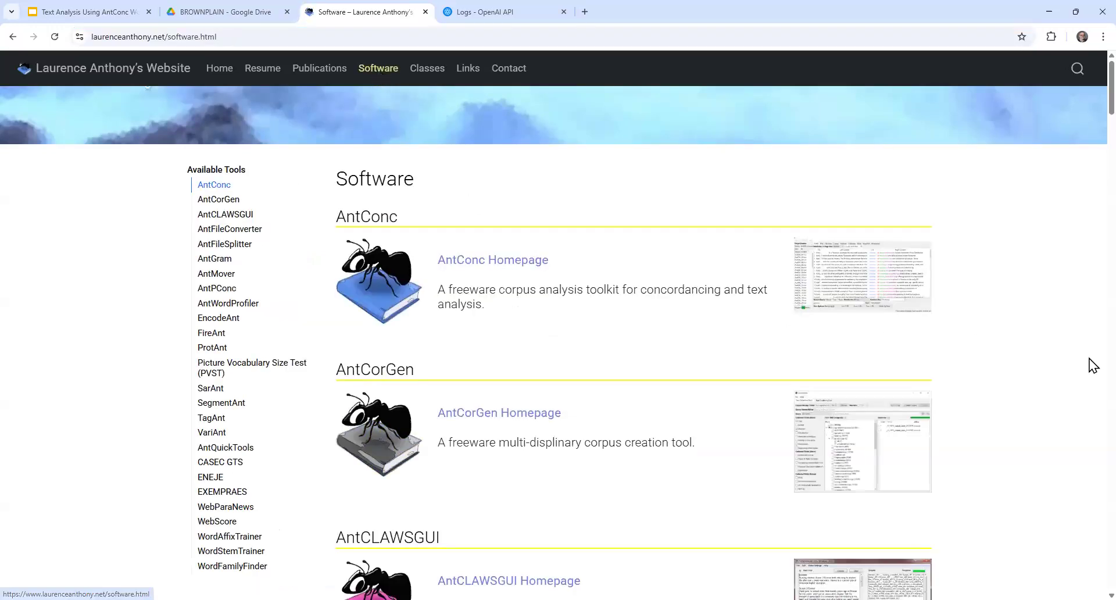
scroll(1040, 353, "down", 1)
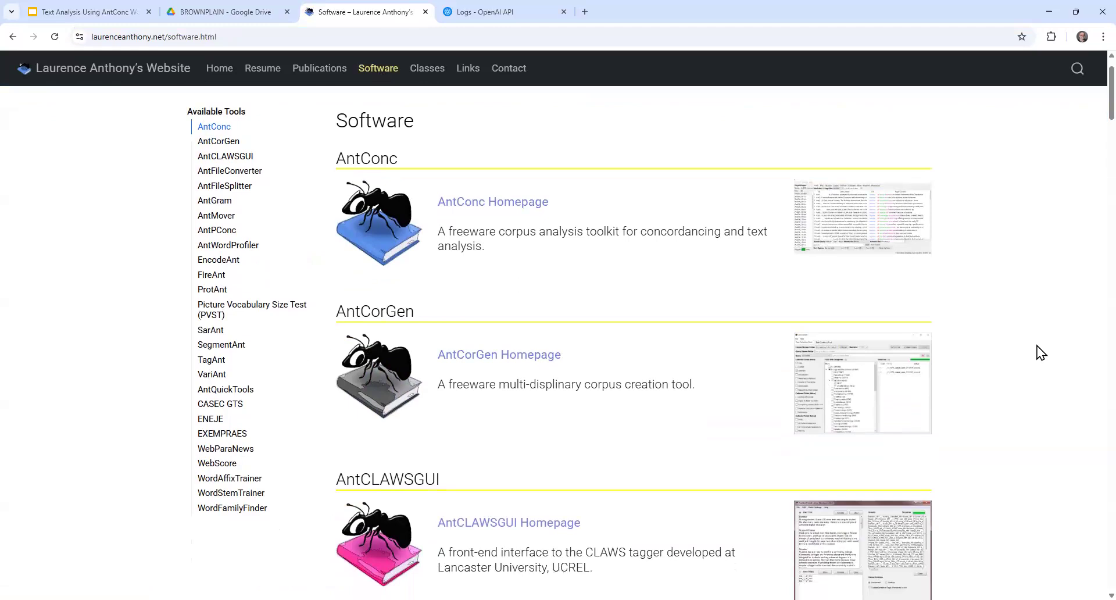
scroll(1041, 353, "down", 3)
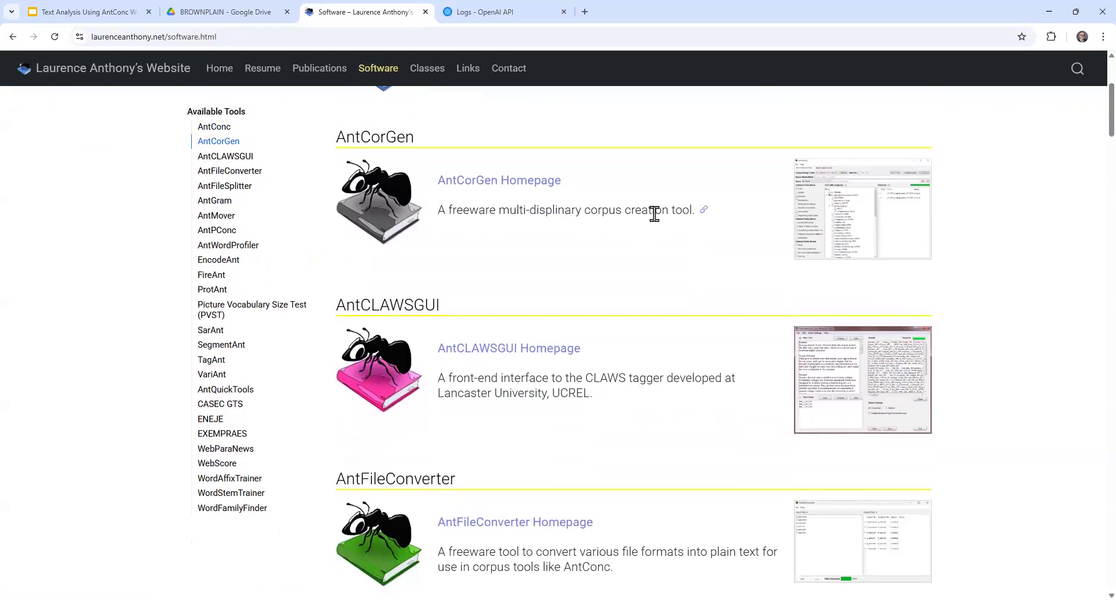
scroll(1010, 365, "down", 2)
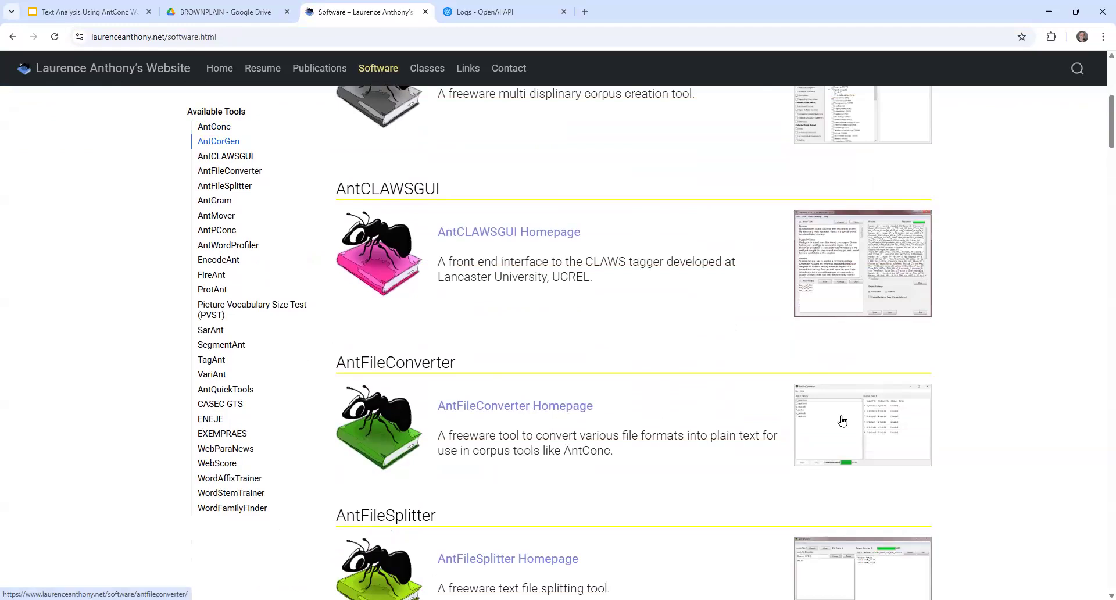
scroll(1047, 392, "up", 6)
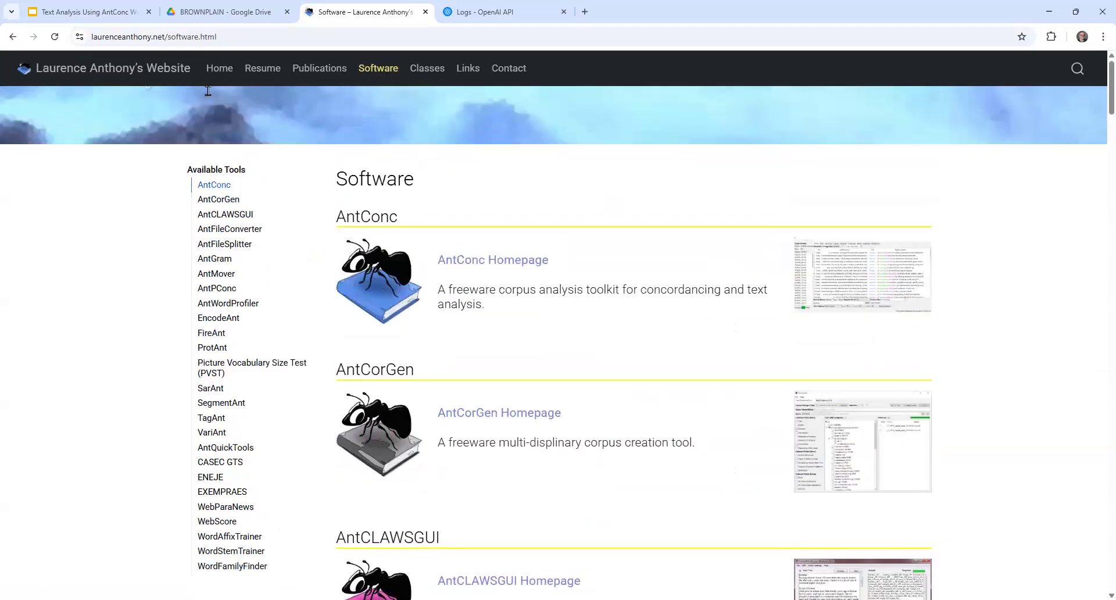
left_click(12, 36)
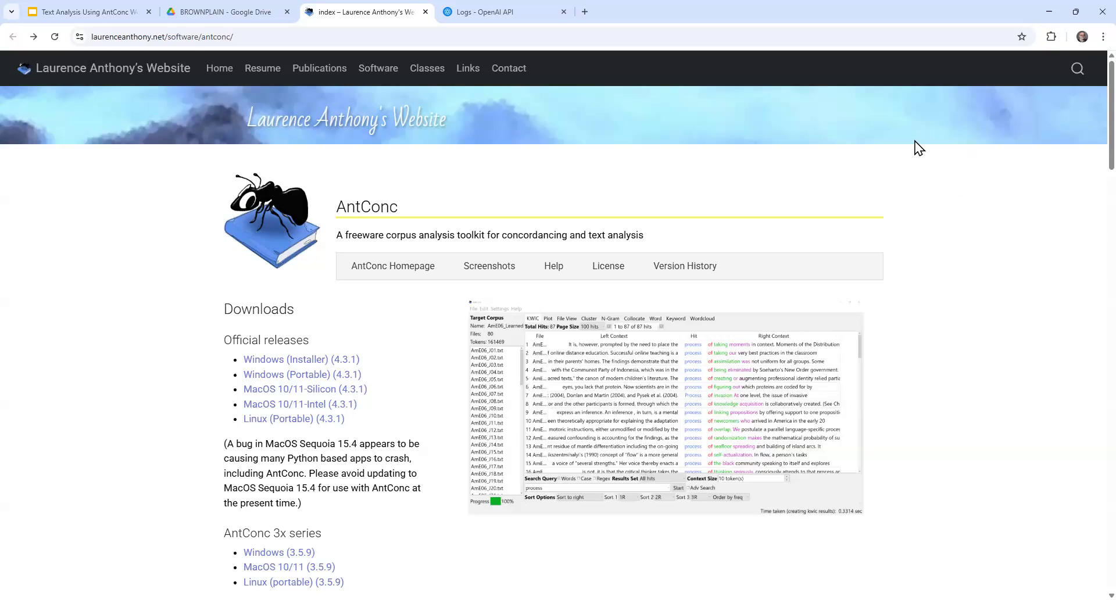
Switch to AntConc, clear all tools and files, and restart it in a maximized window.
key("alt+Tab")
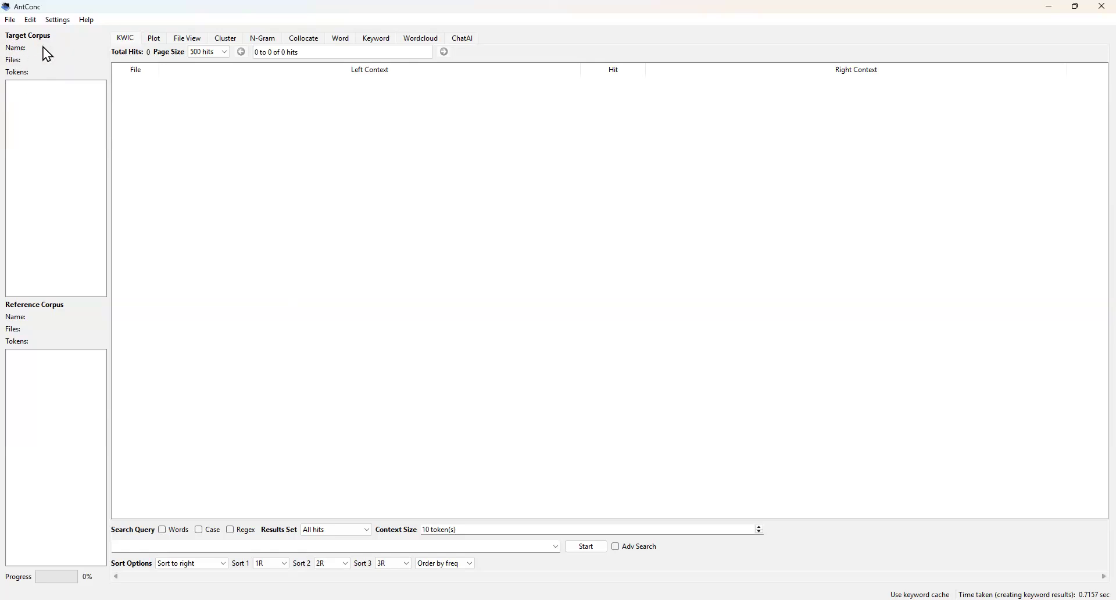
left_click(11, 20)
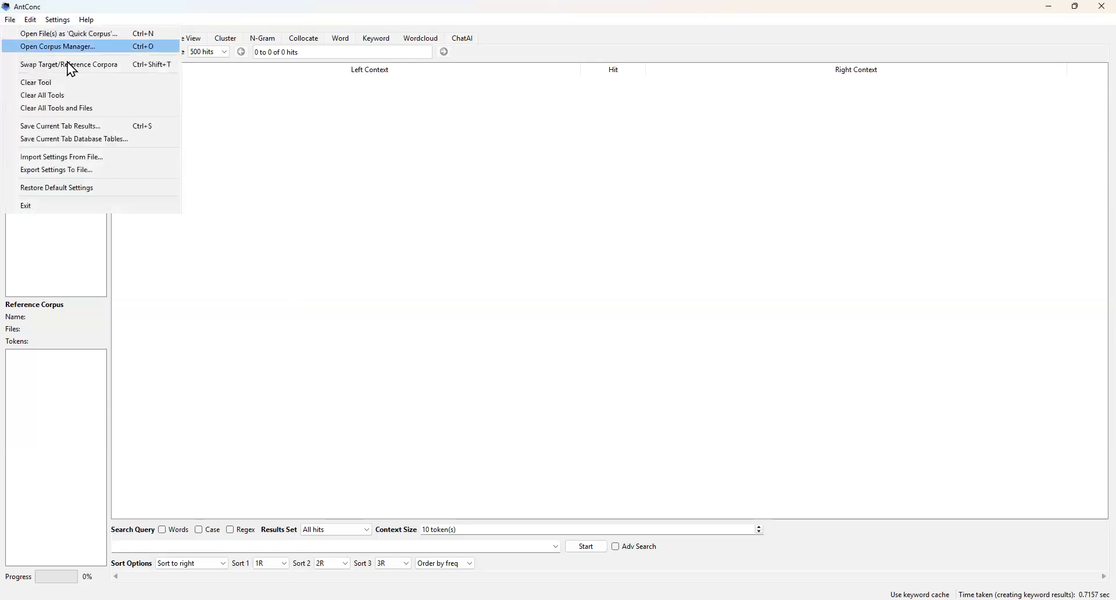
left_click(48, 107)
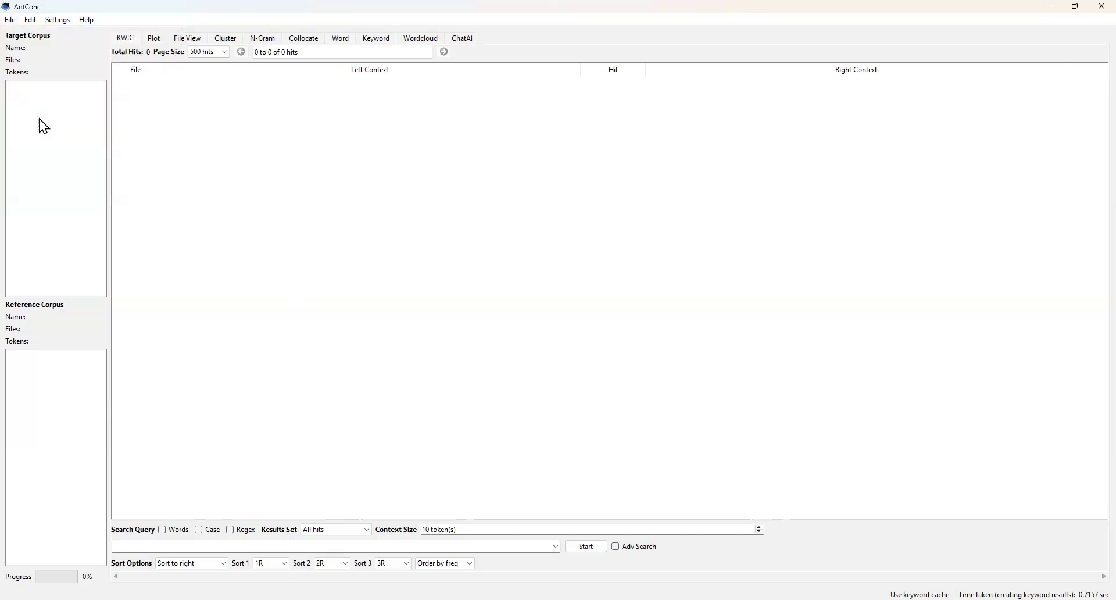
left_click(10, 20)
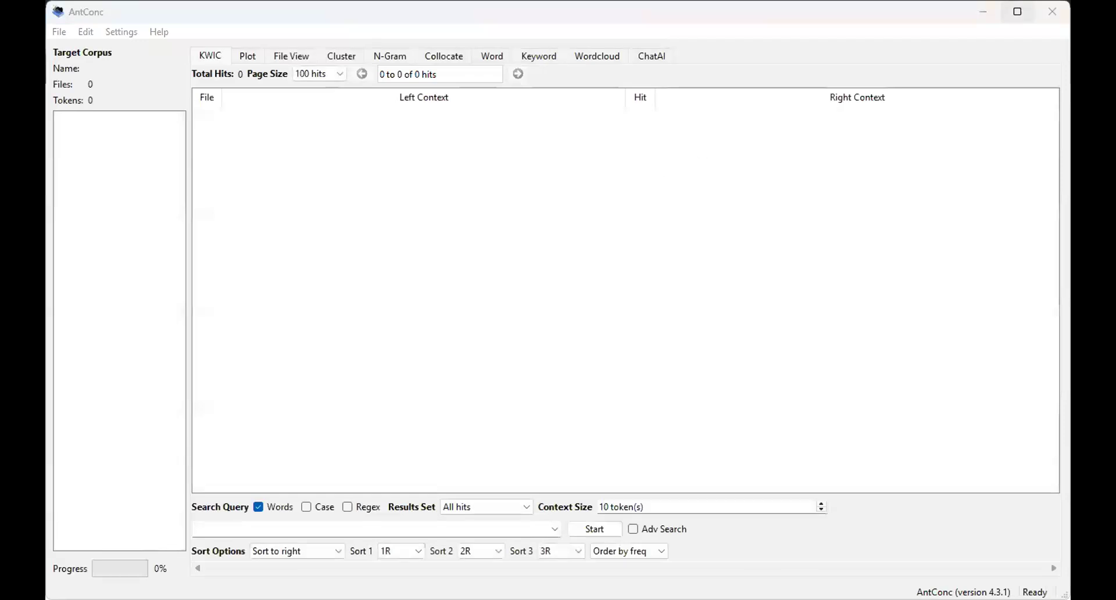
left_click(1017, 12)
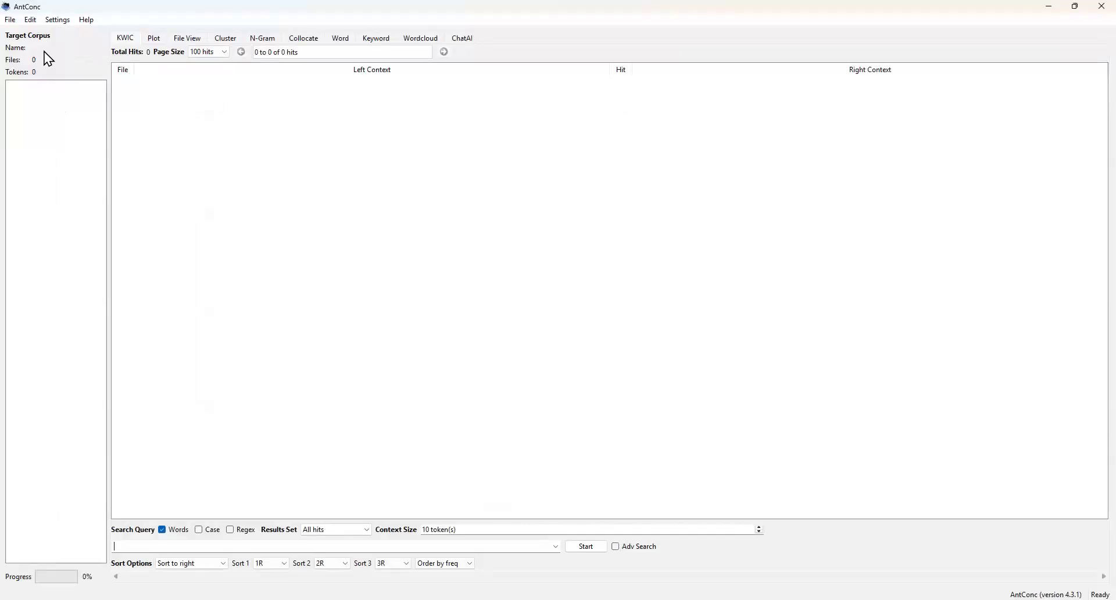
Look through the tools from Plot to ChatAI, dismissing the API charge notice, and return to the KWIC view.
left_click(156, 39)
left_click(187, 40)
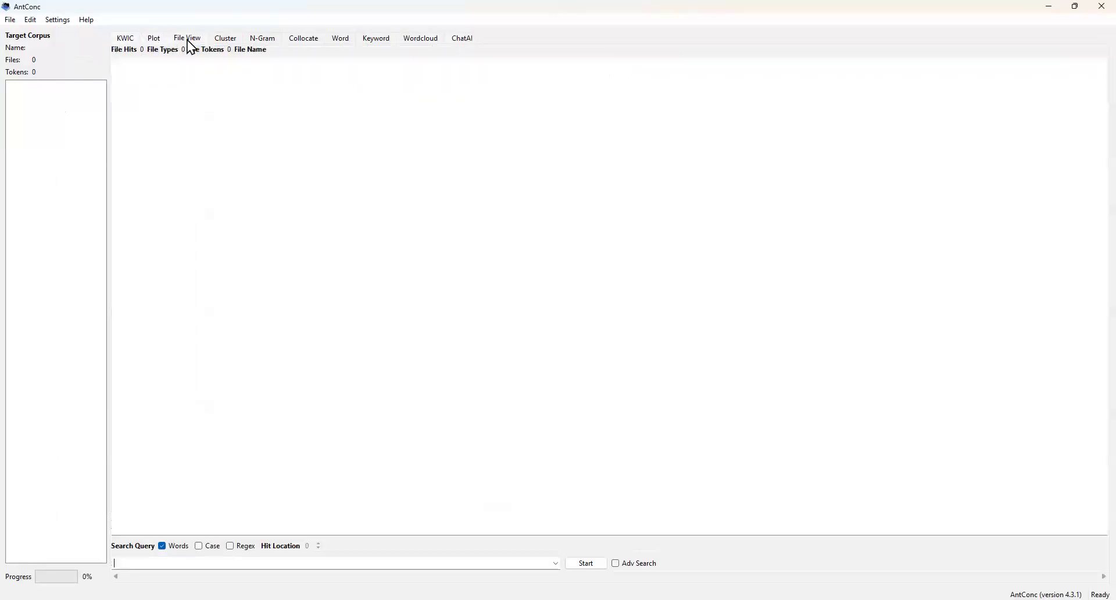
left_click(225, 39)
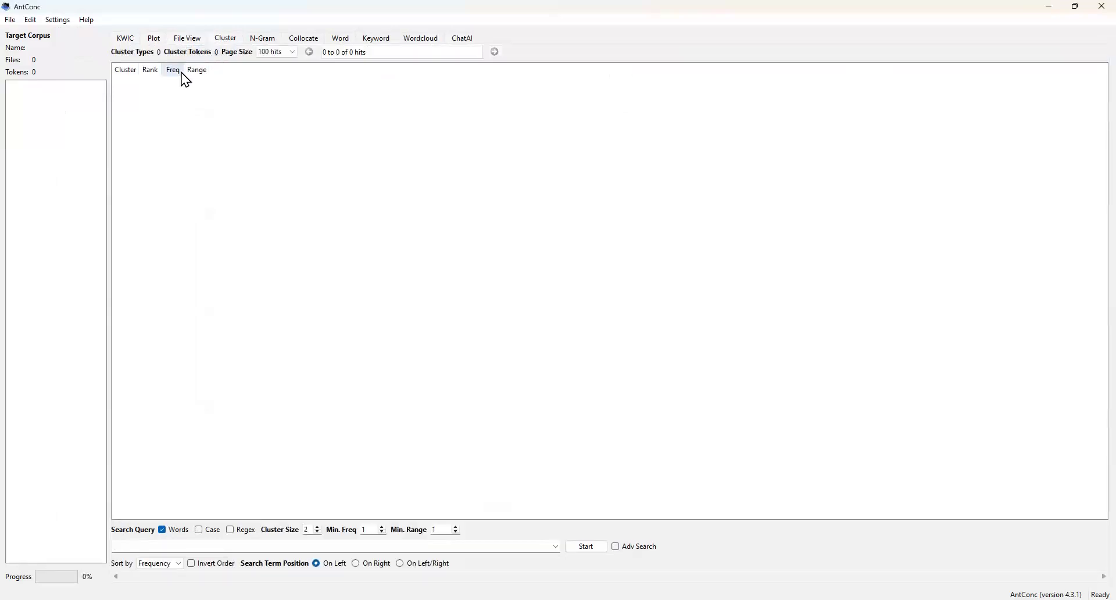
left_click(265, 41)
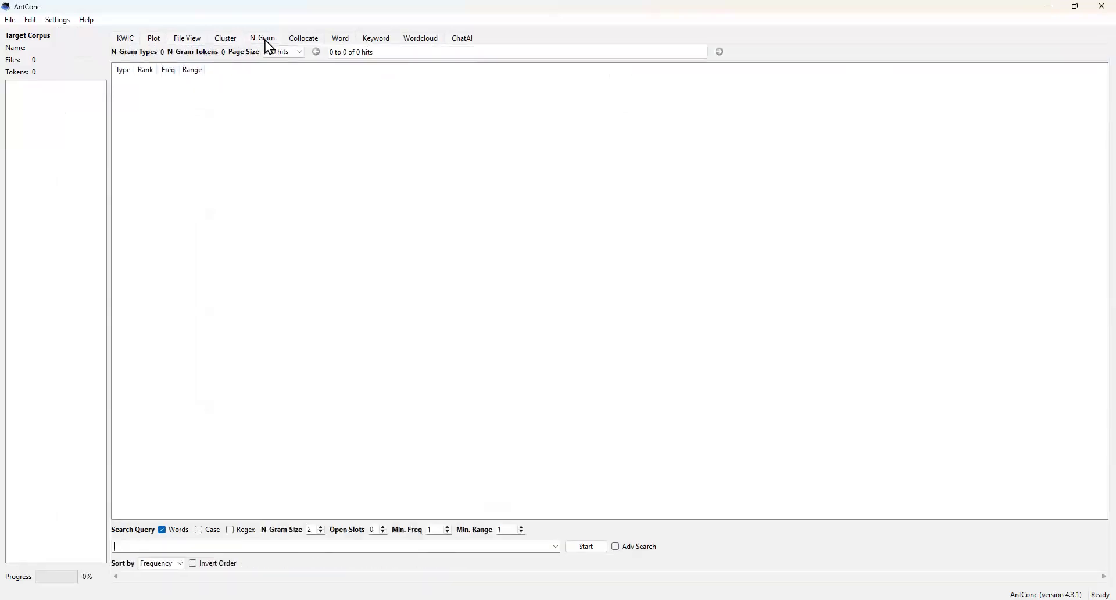
left_click(298, 48)
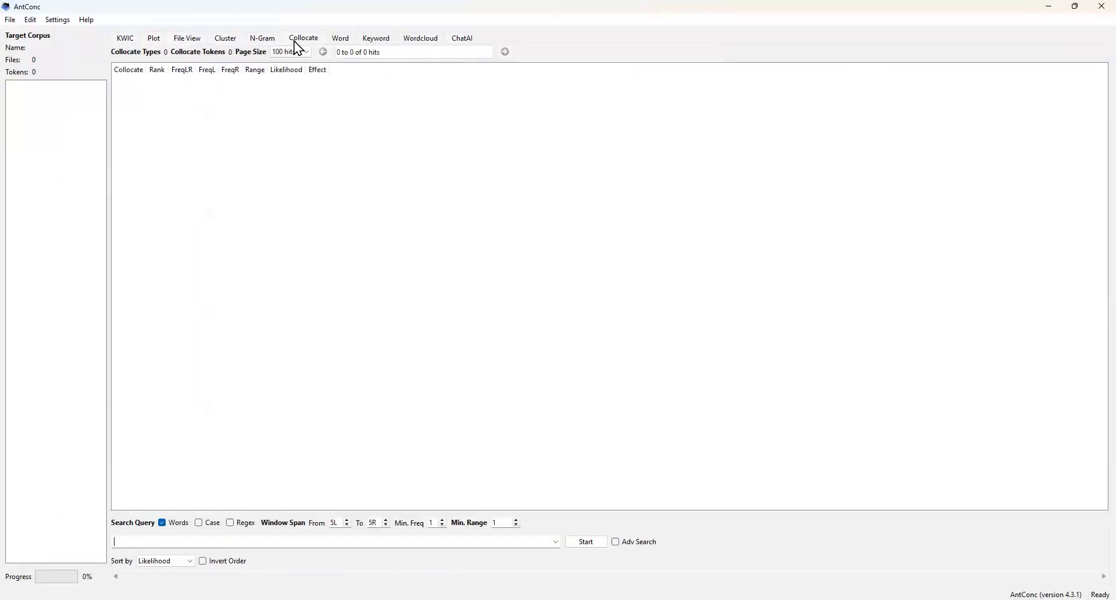
left_click(346, 43)
left_click(373, 40)
left_click(410, 40)
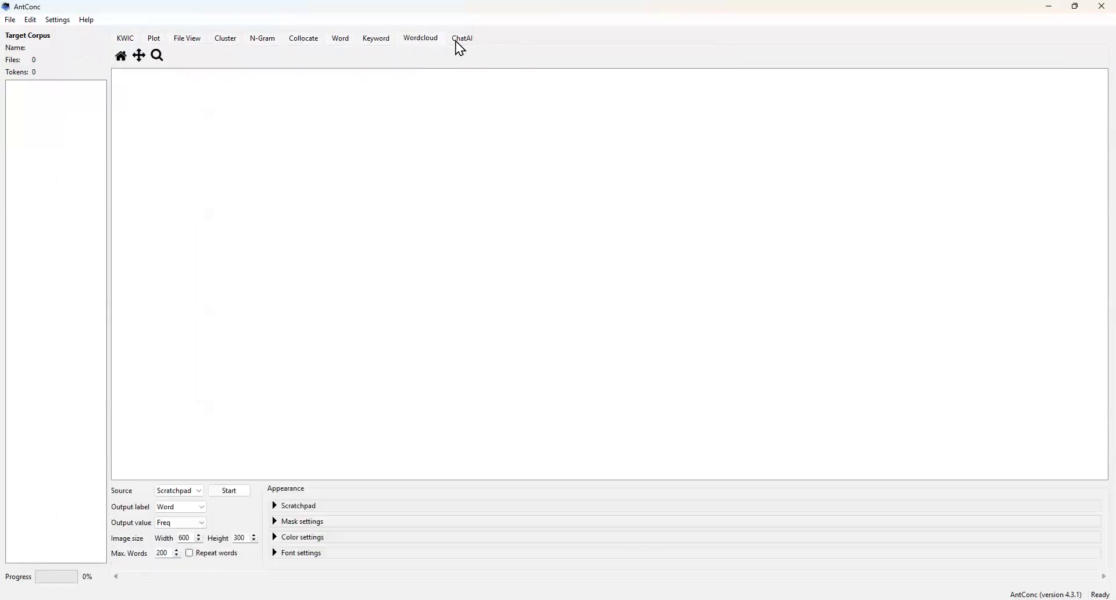
left_click(458, 41)
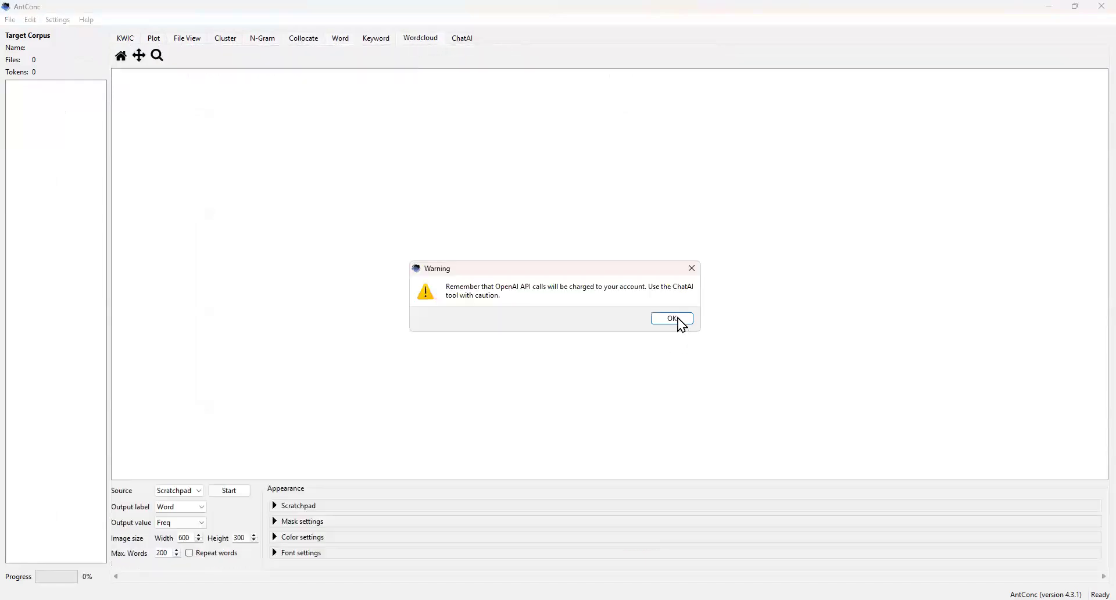
left_click(673, 319)
left_click(126, 39)
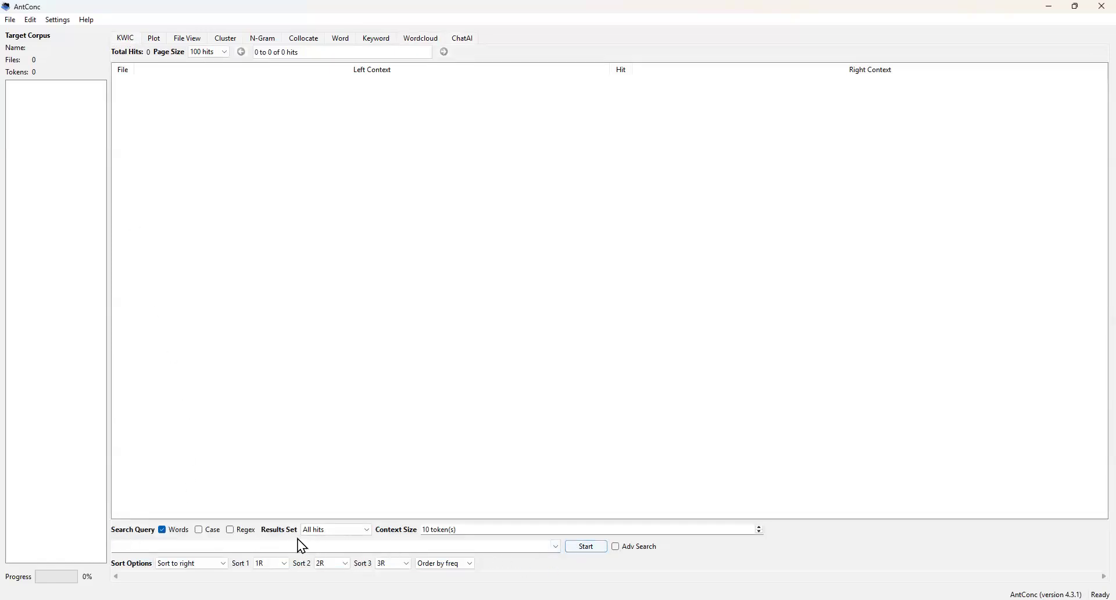
Review the search options of each tool from Plot through Keyword, and go back to KWIC.
left_click(158, 42)
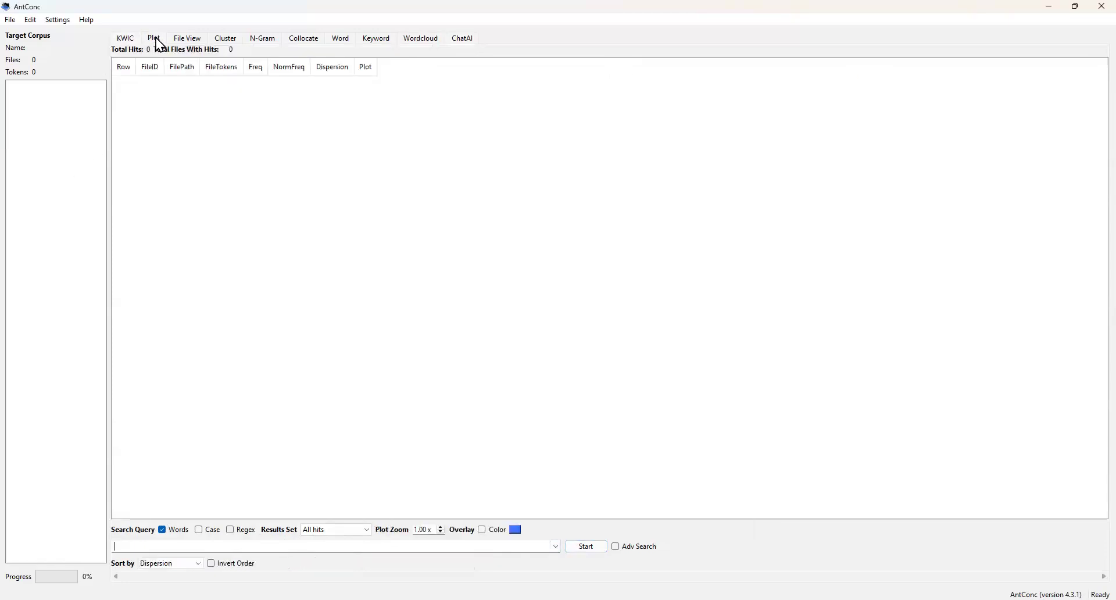
left_click(185, 41)
left_click(223, 41)
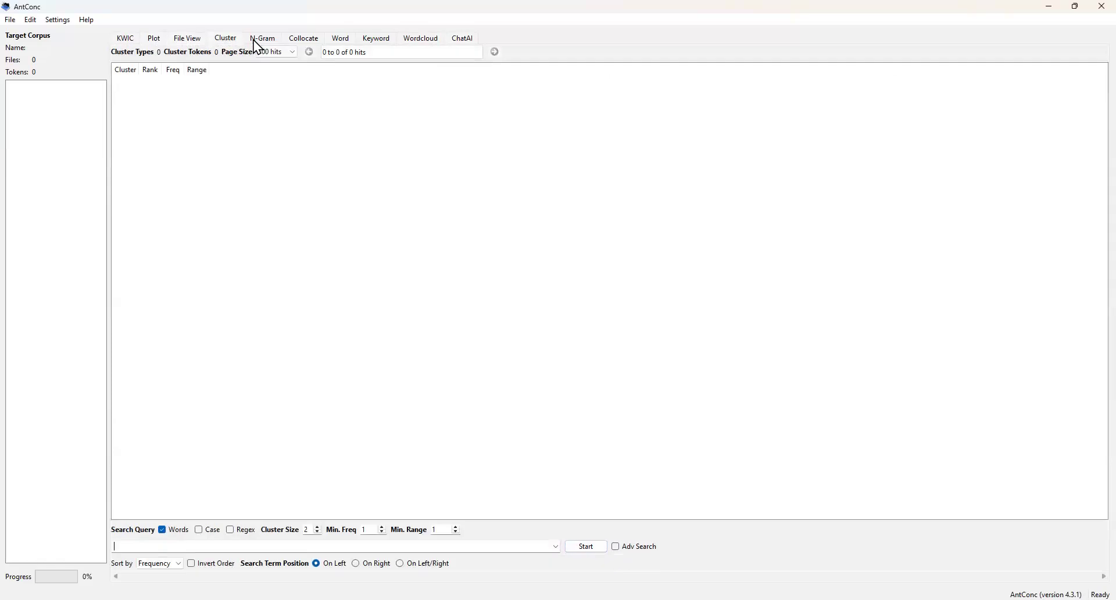
left_click(264, 42)
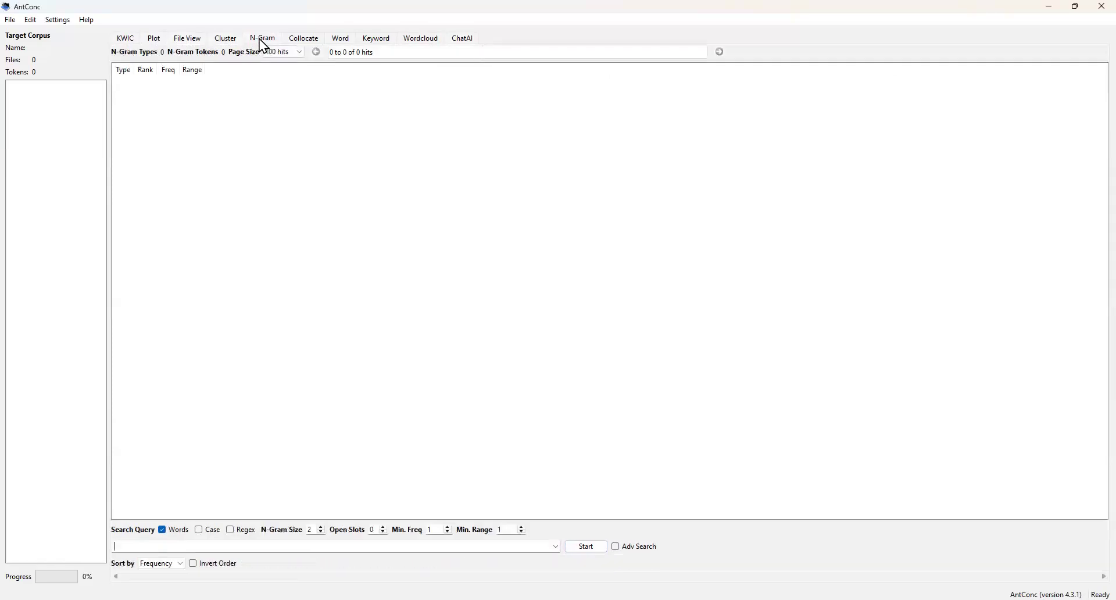
left_click(303, 41)
left_click(342, 41)
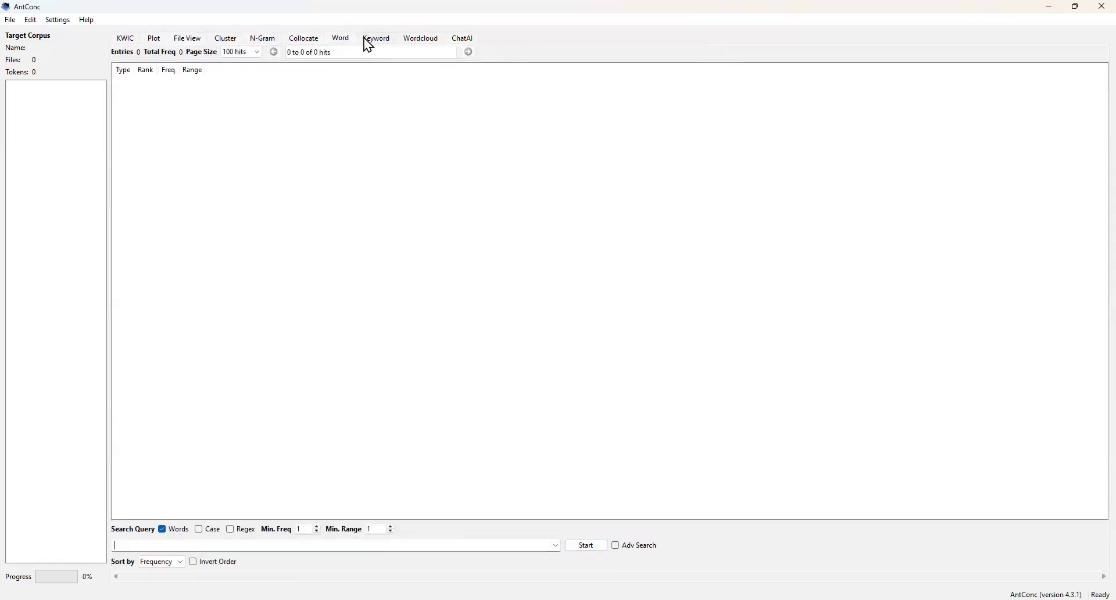
left_click(375, 39)
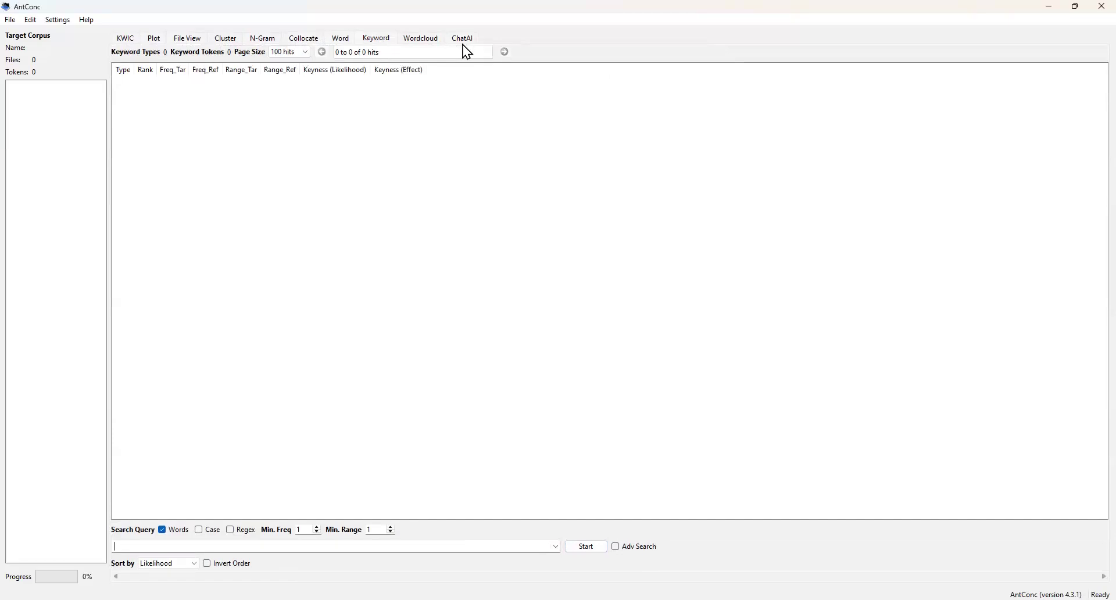
left_click(127, 40)
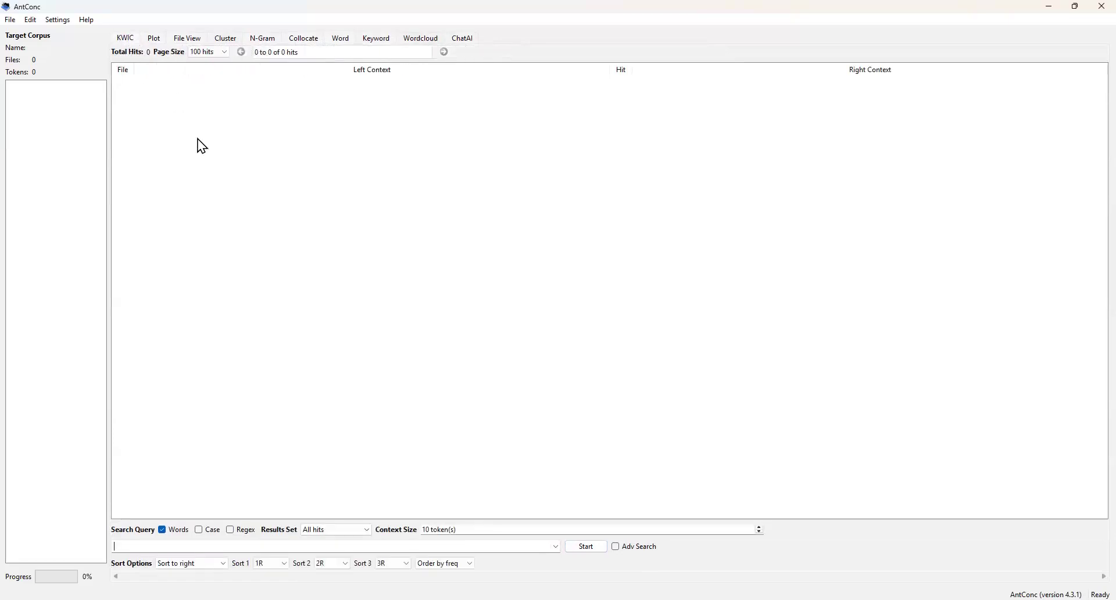
Start a quick corpus from files and browse to Desktop > AntConc Workshop > BROWNPLAIN > brown_corpus_untagged.
left_click(9, 20)
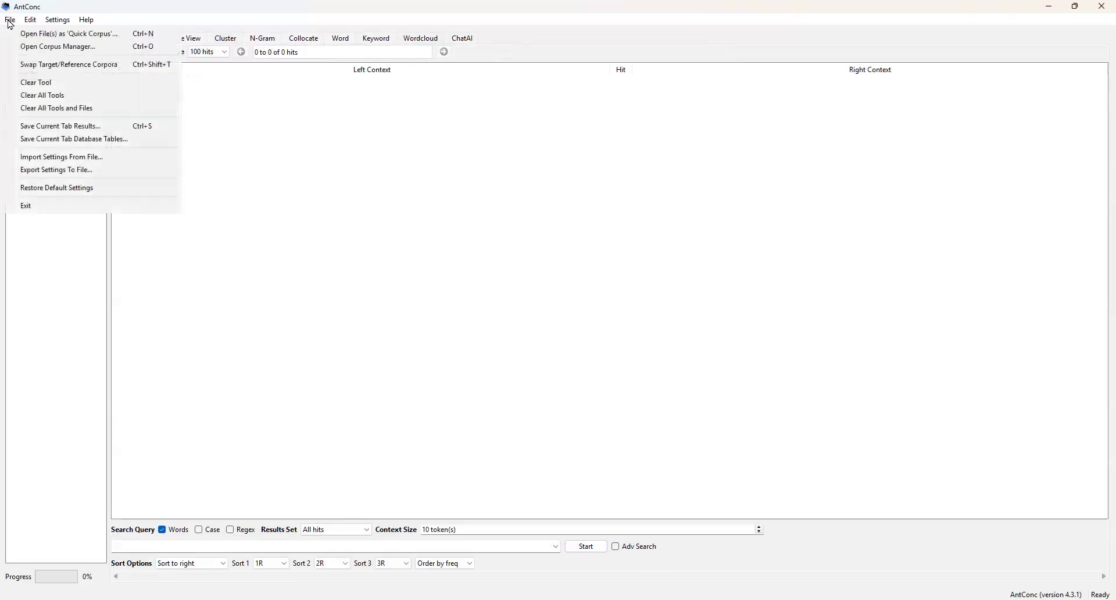
left_click(33, 35)
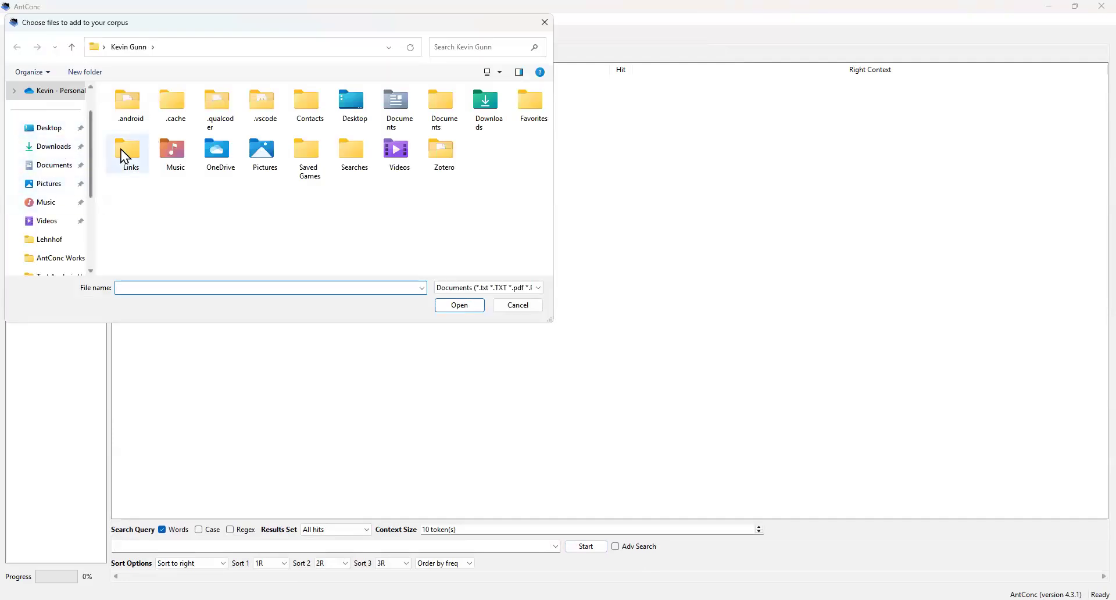
left_click(51, 129)
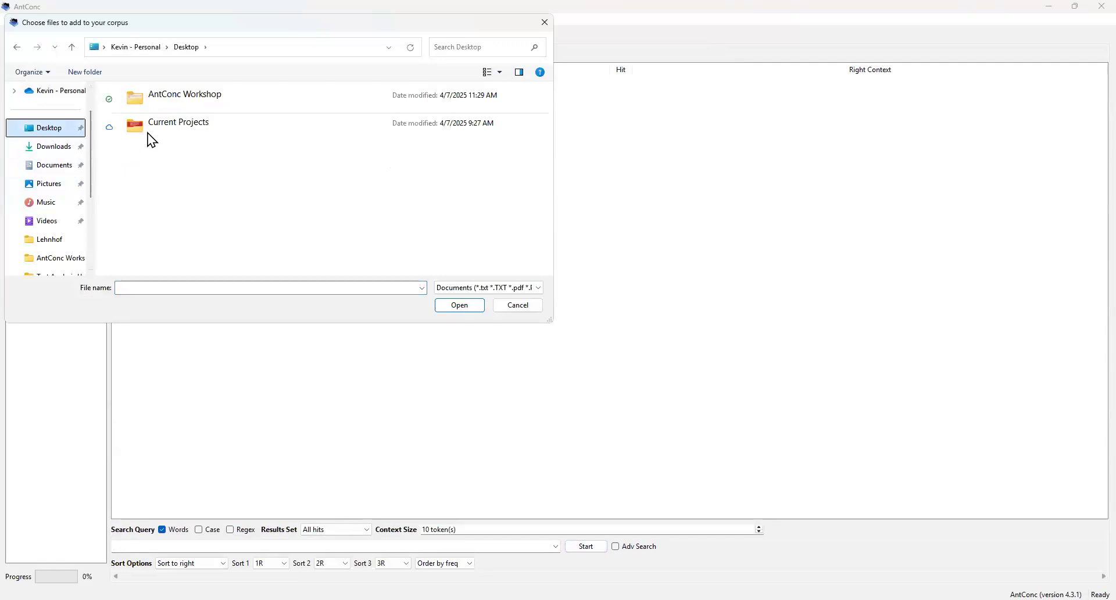
double_click(182, 103)
double_click(174, 107)
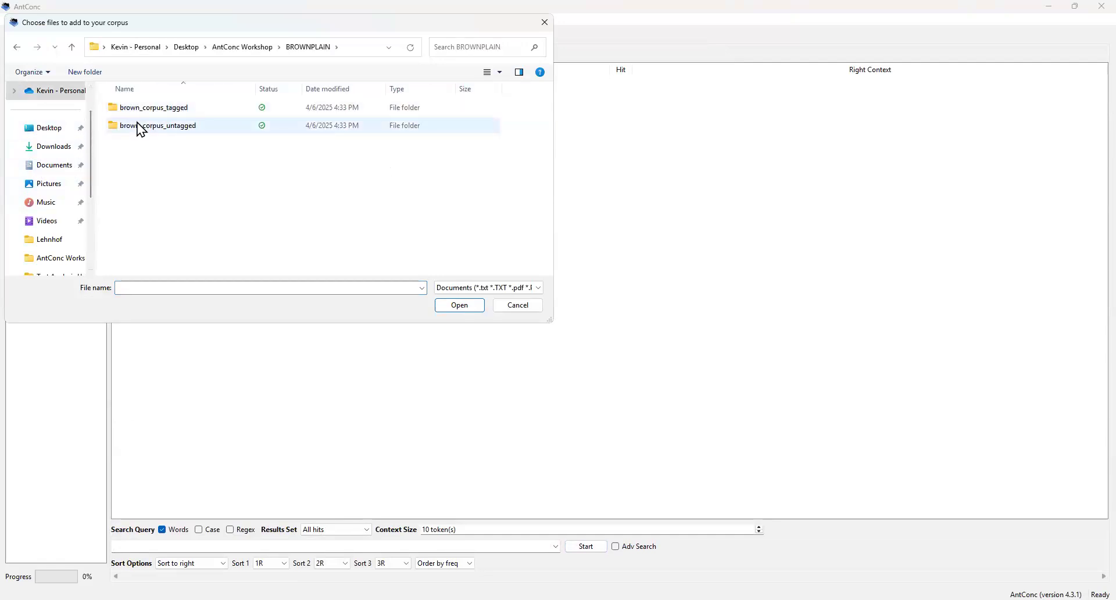
double_click(180, 126)
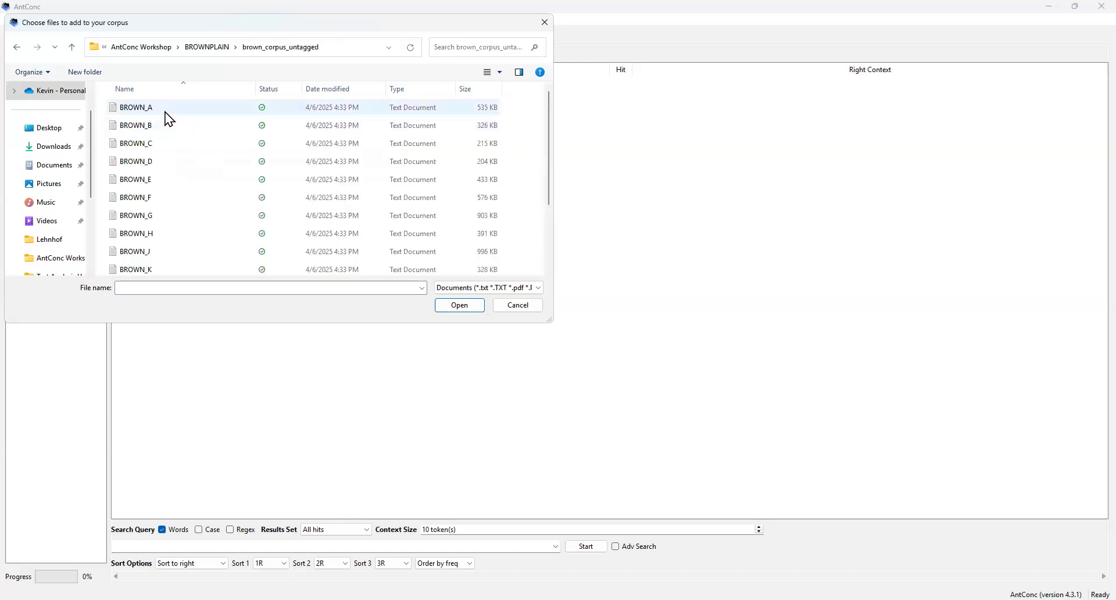
Load all the BROWN text files in the folder as the target corpus and dismiss the creation notice.
left_click(165, 113)
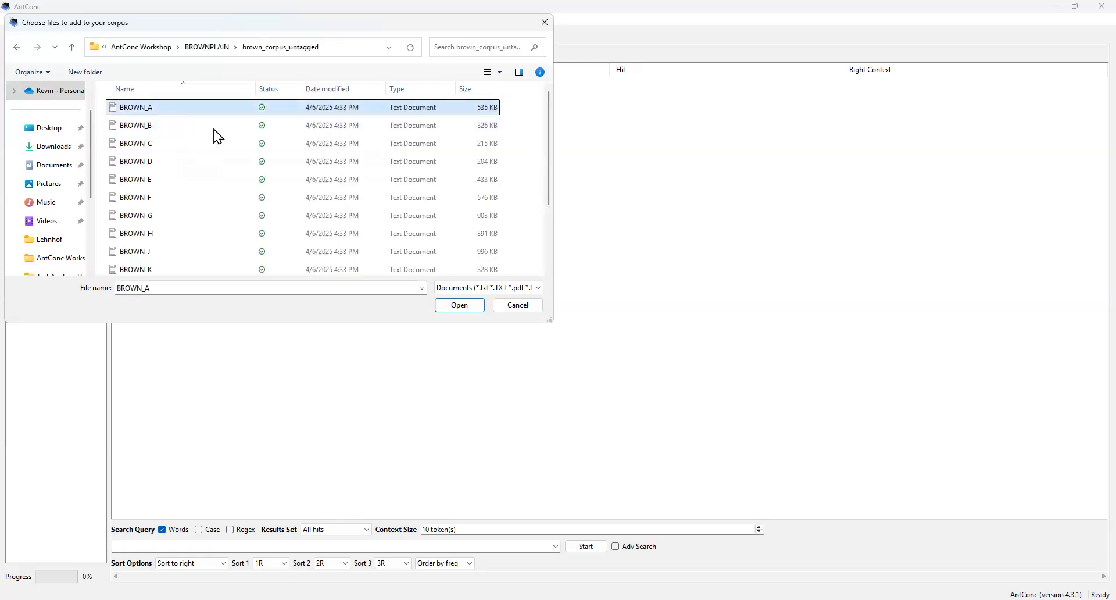
scroll(546, 224, "down", 2)
left_click_drag(546, 224, 545, 243)
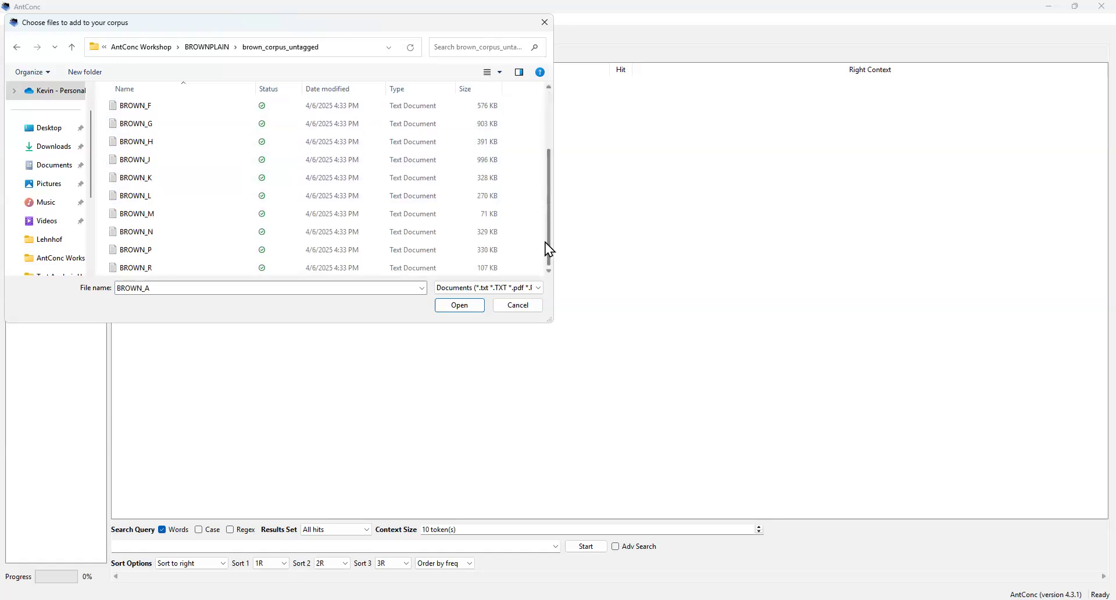
left_click(164, 267)
key("ctrl+a")
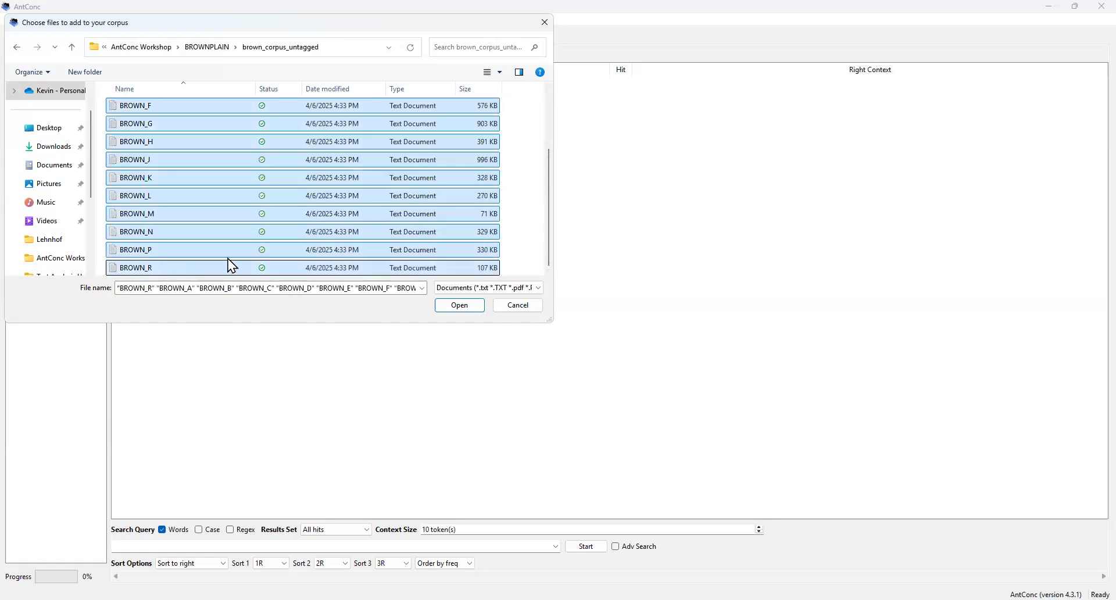
left_click(459, 305)
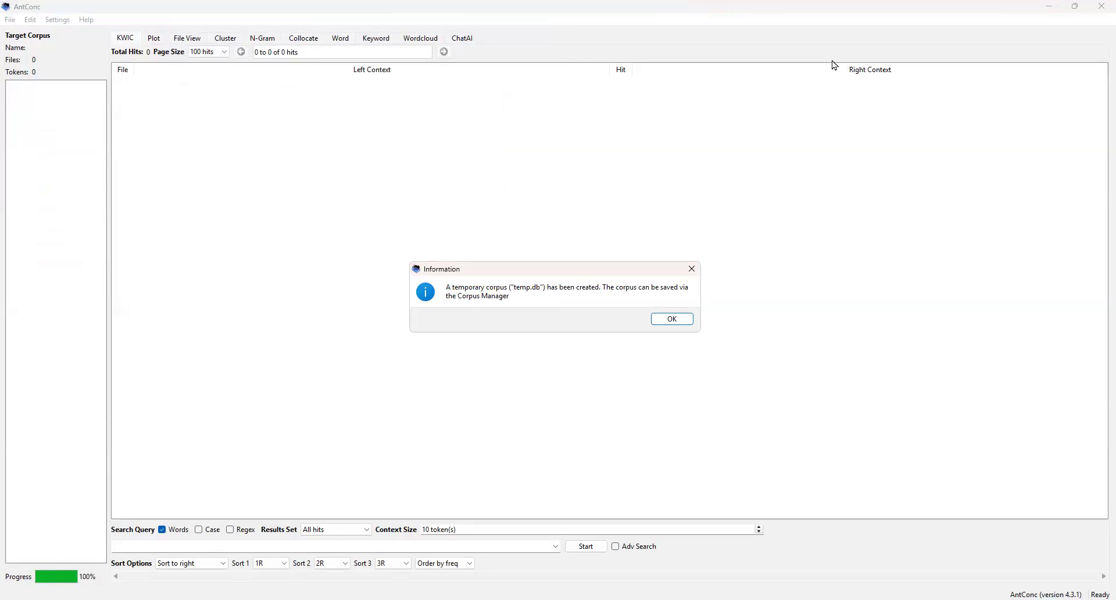
left_click(875, 277)
left_click(672, 319)
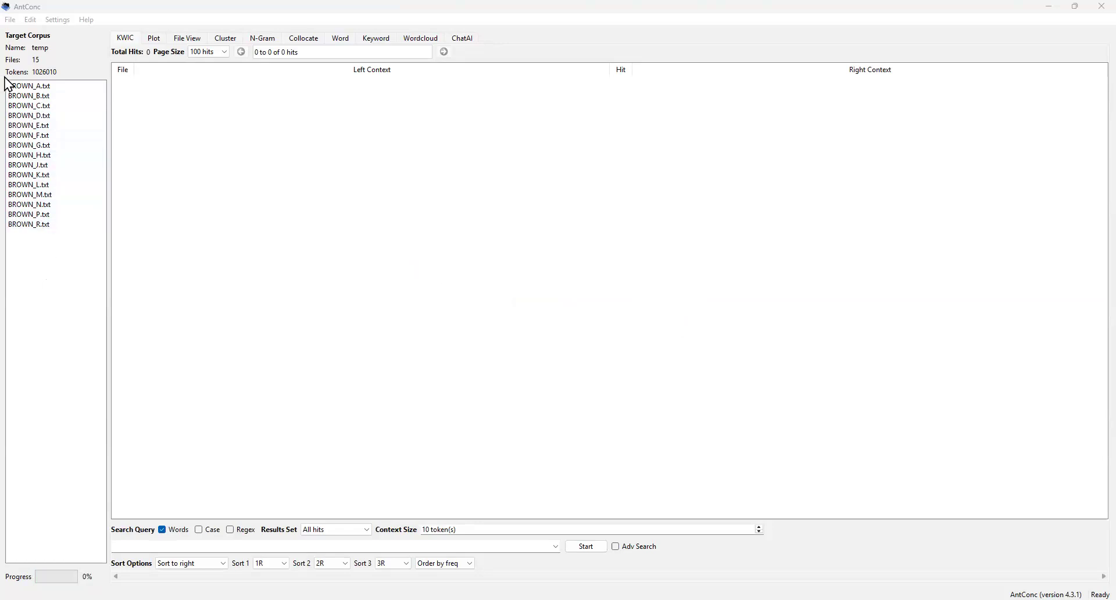
Review the colour categories and the supported corpus file types in the global settings, and close them without changes.
left_click(58, 20)
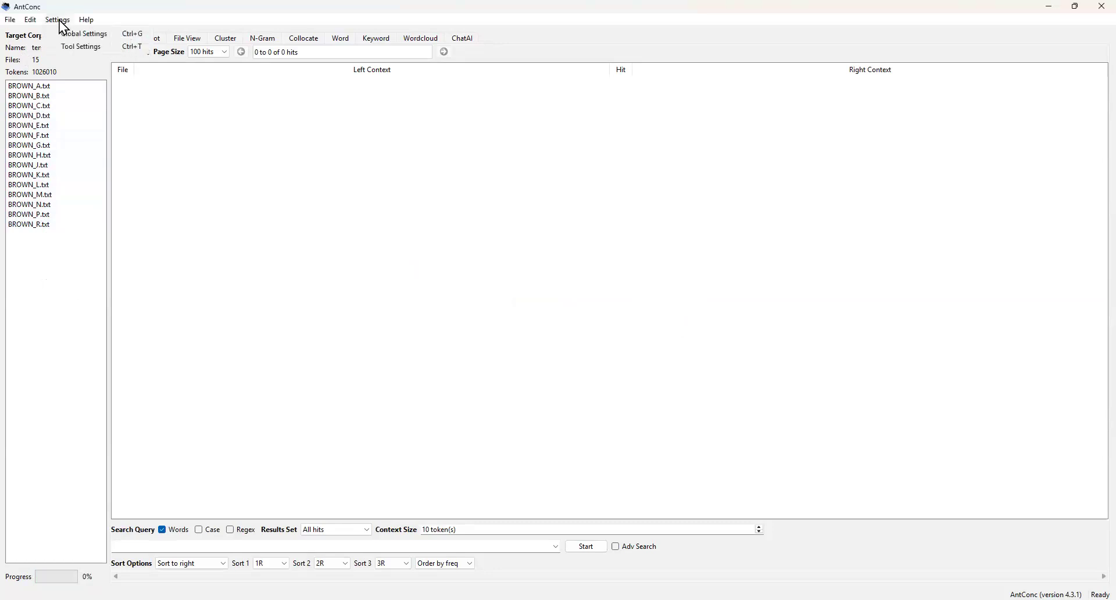
left_click(95, 33)
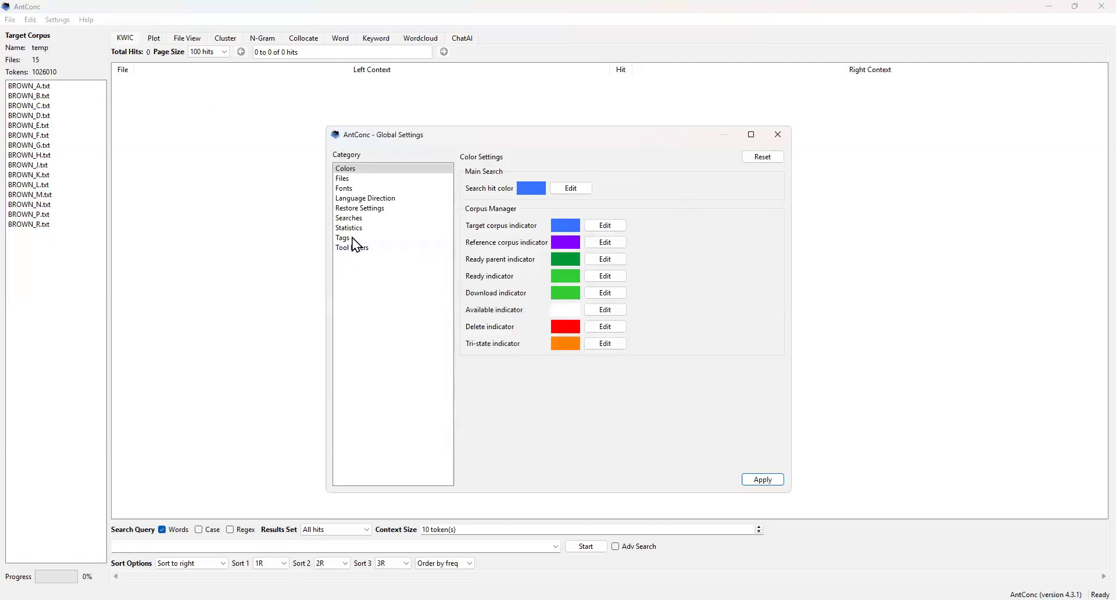
left_click(356, 179)
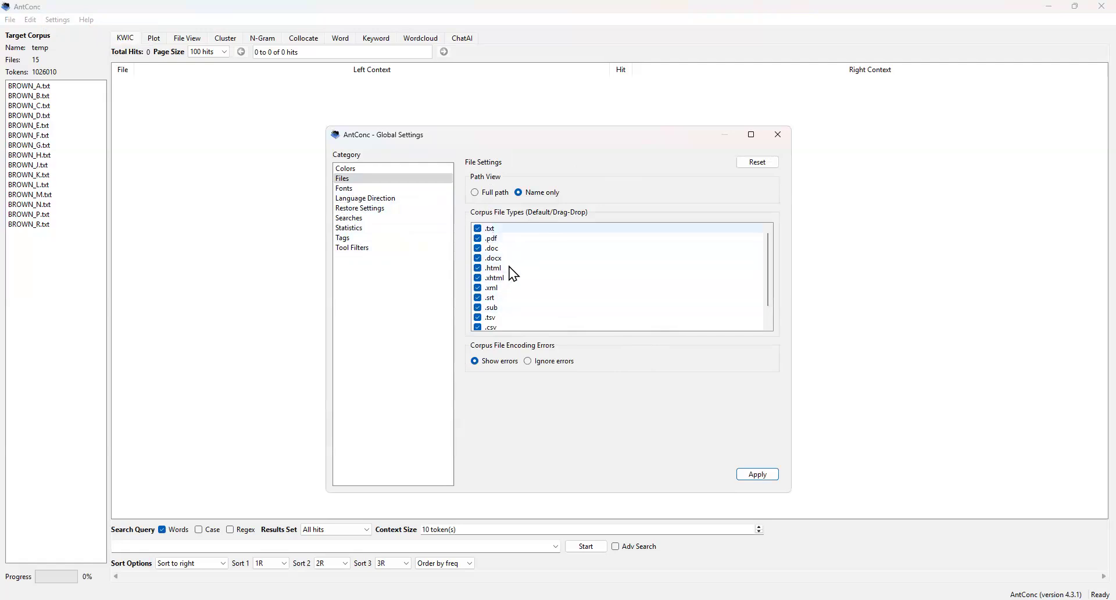
left_click_drag(767, 294, 768, 312)
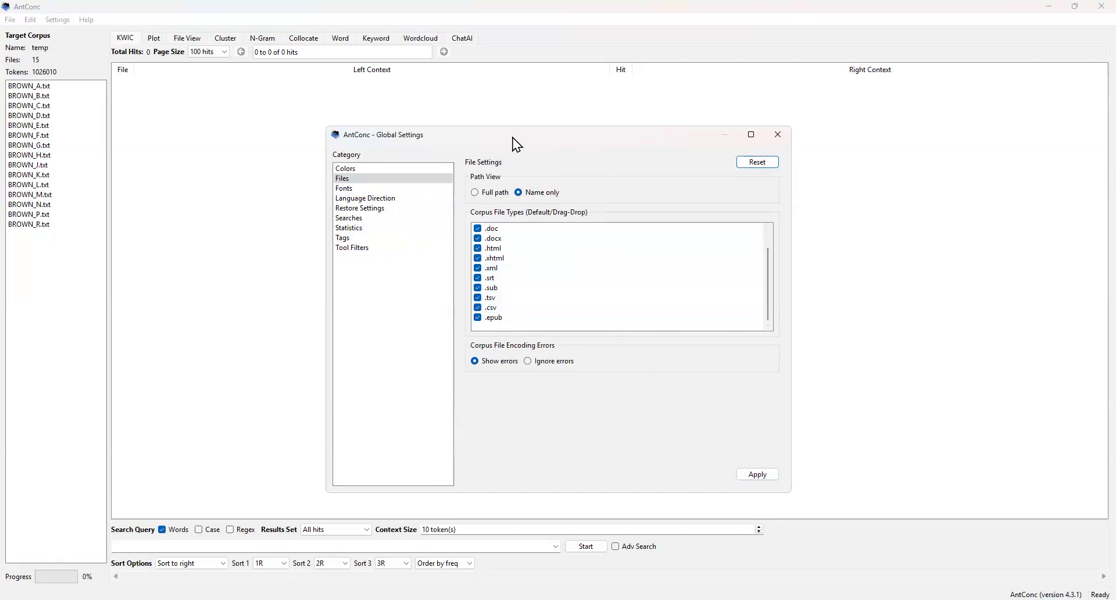
left_click_drag(513, 138, 422, 135)
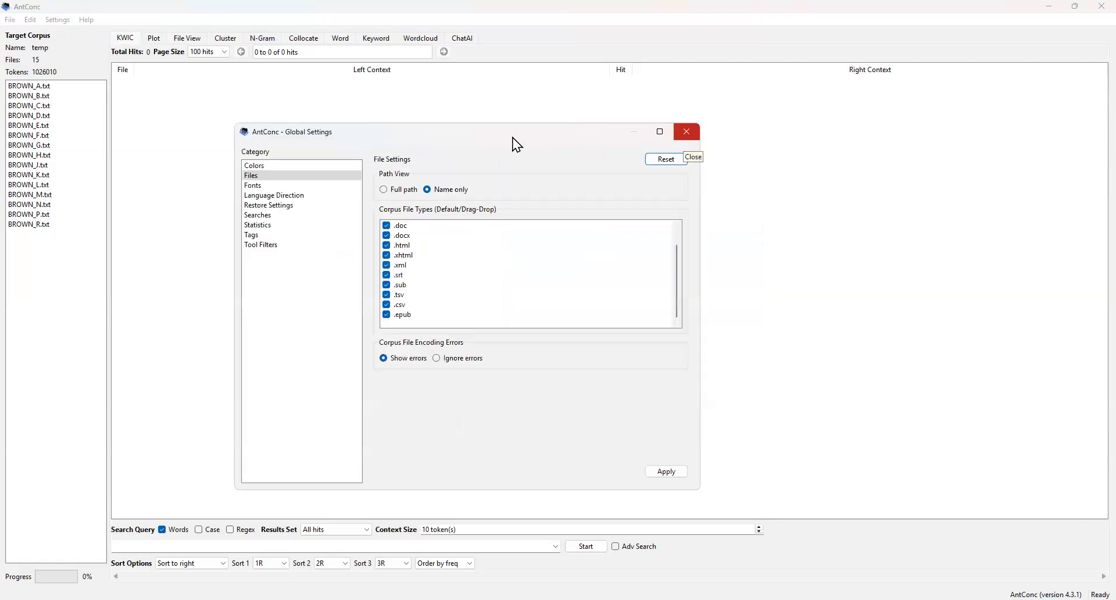
key("Escape")
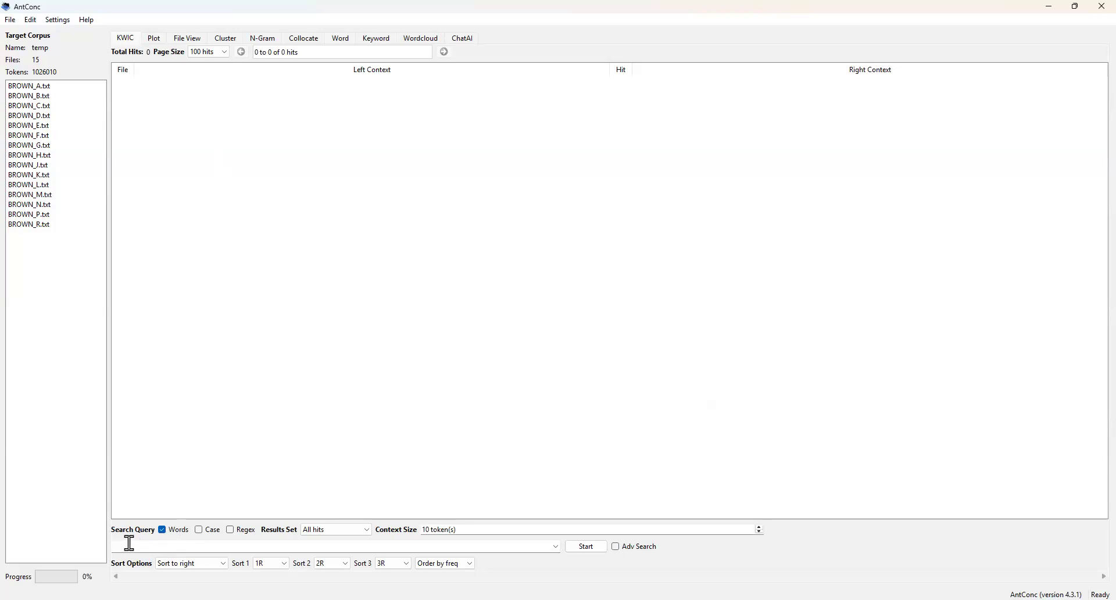
Search the corpus for "process" in KWIC with whole-word matching off and look through the concordance lines.
type("process")
left_click(581, 548)
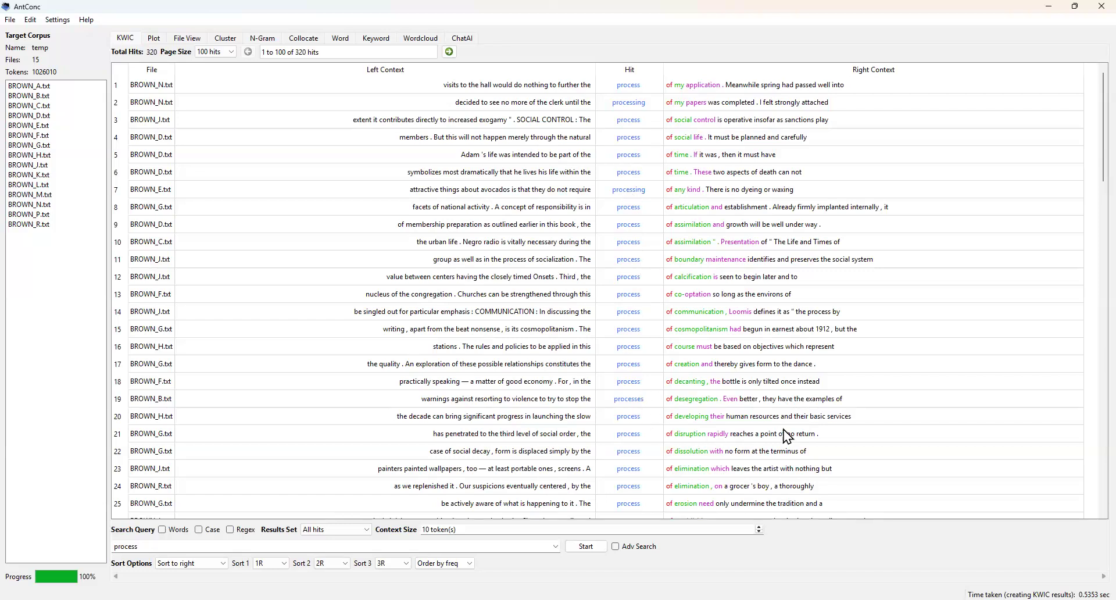
scroll(850, 424, "down", 3)
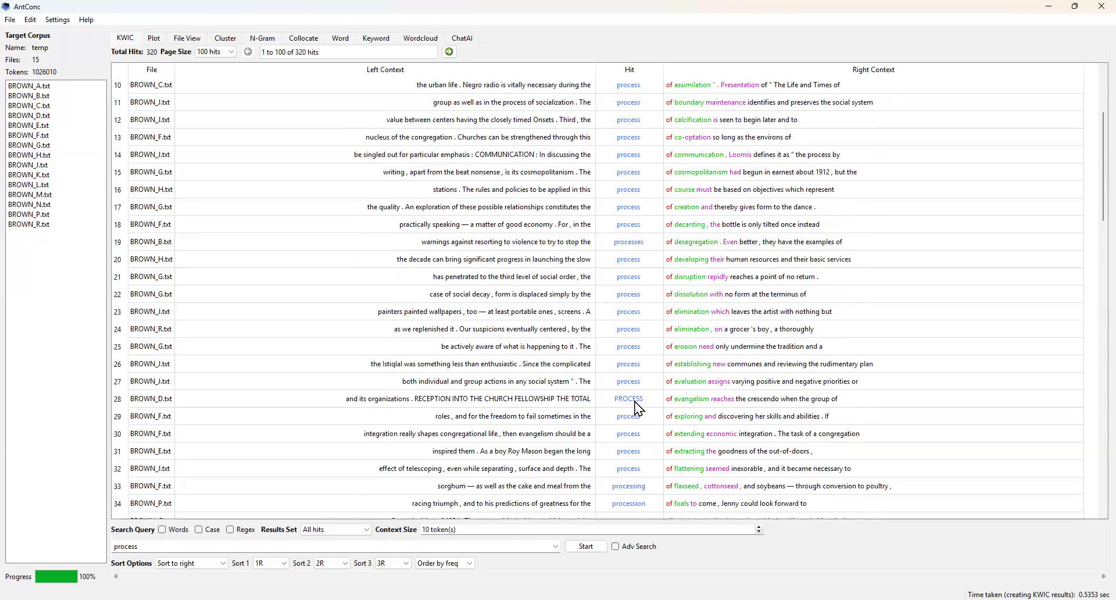
scroll(988, 424, "down", 3)
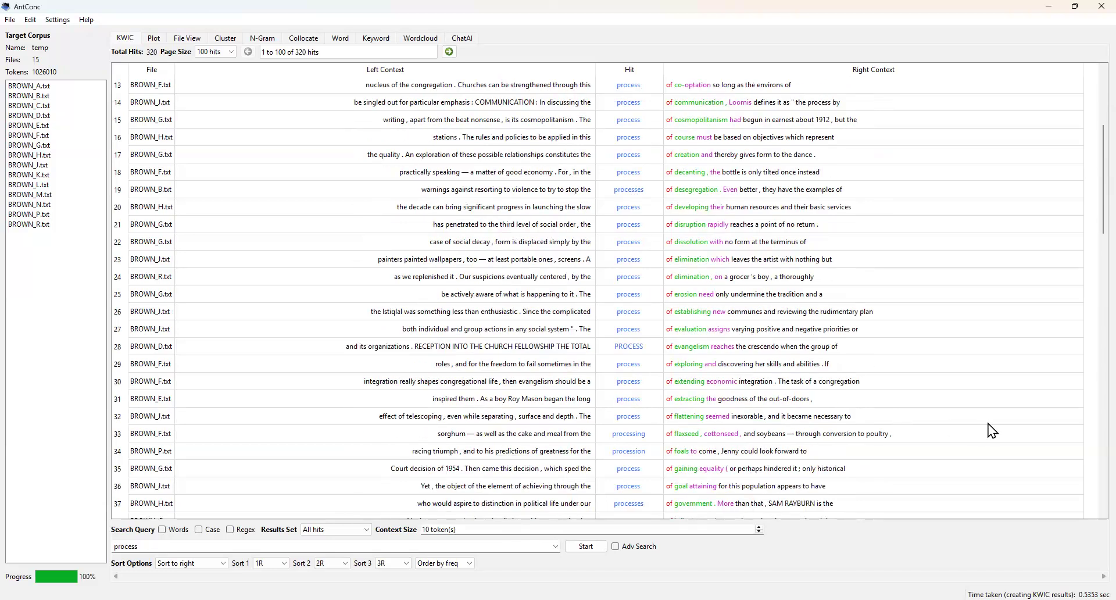
scroll(988, 424, "up", 6)
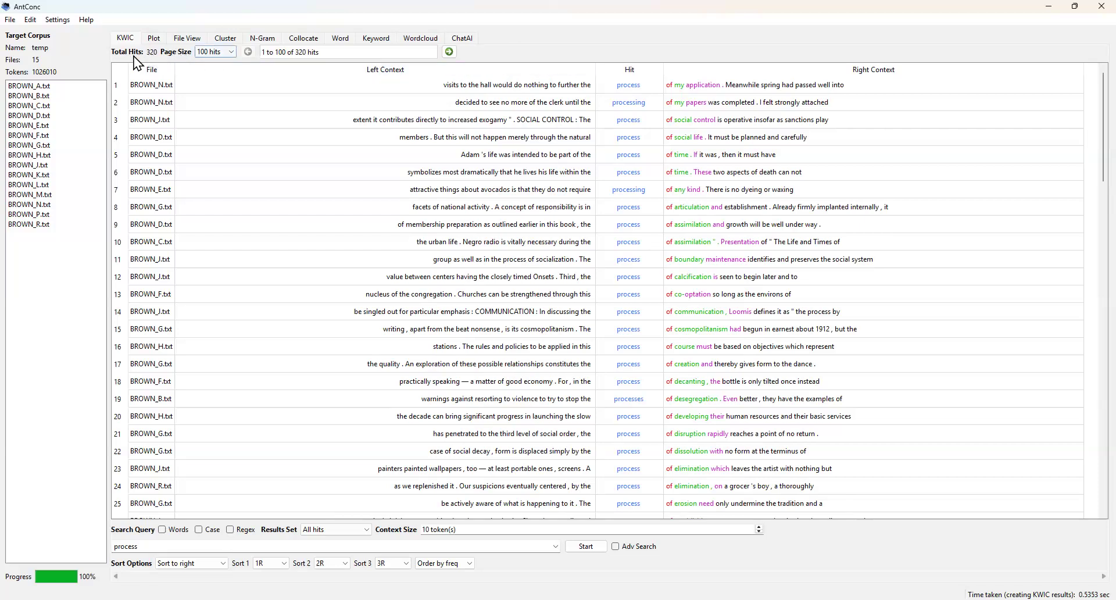
Set the page size to 500 hits, rerun the "process" search with whole-word matching on and browse the hits.
left_click(231, 52)
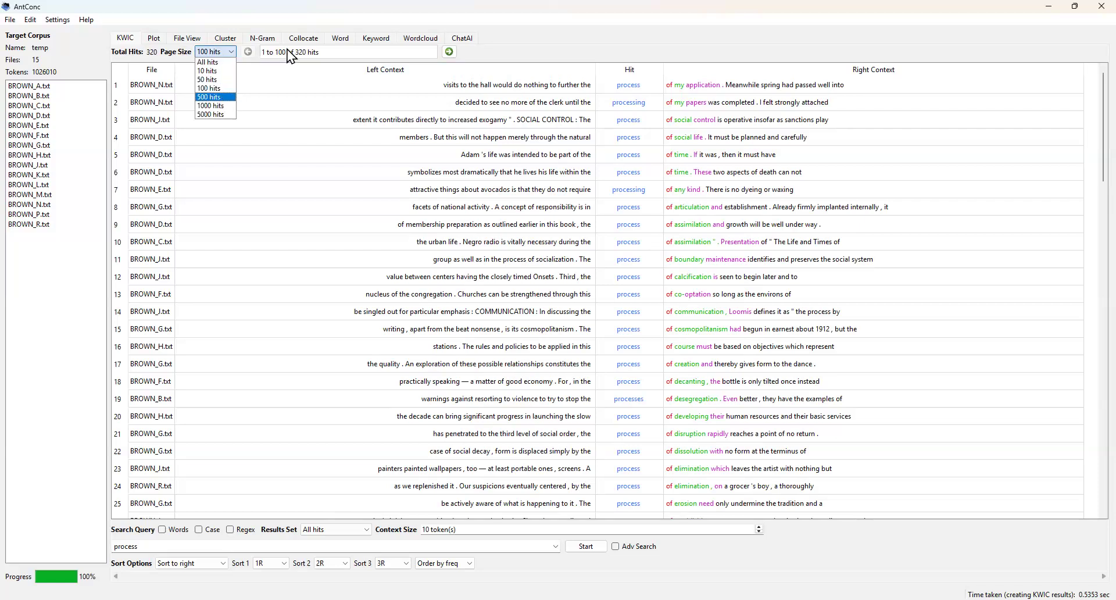
left_click(221, 97)
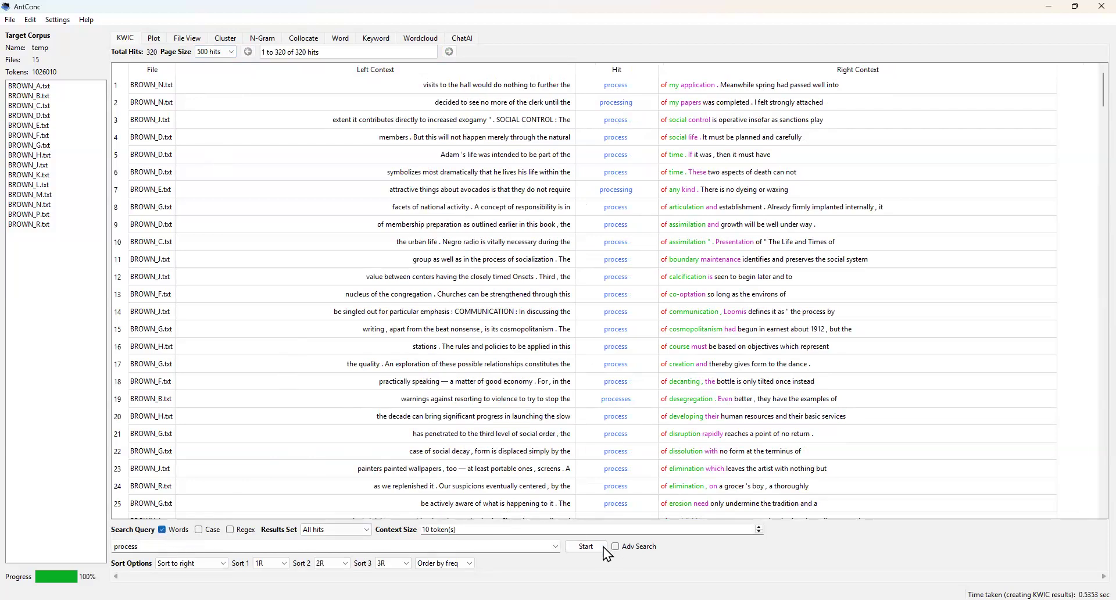
left_click(586, 547)
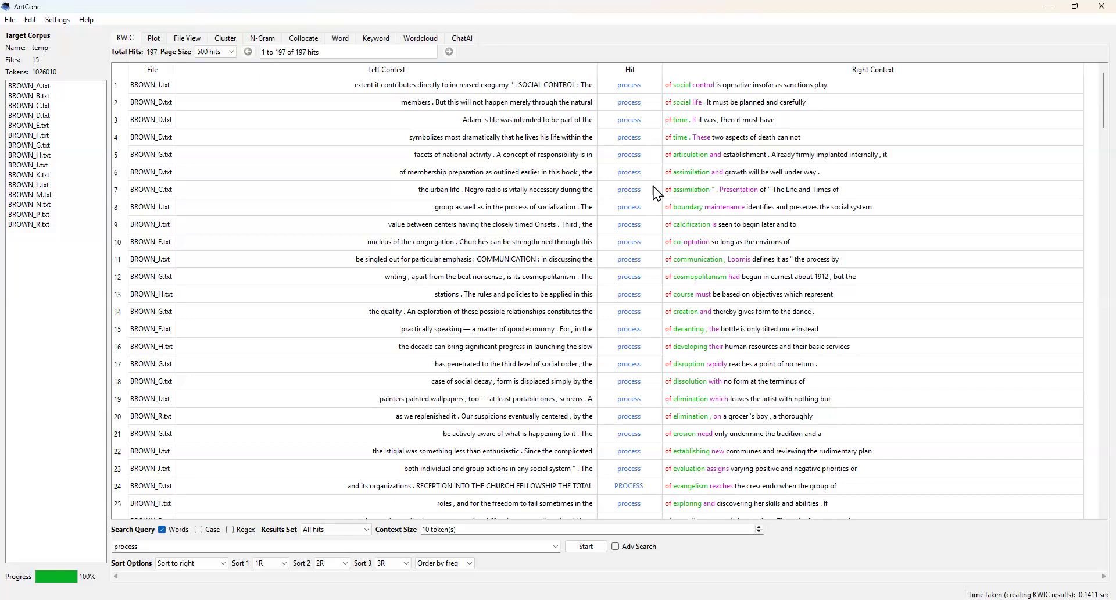
scroll(725, 301, "down", 5)
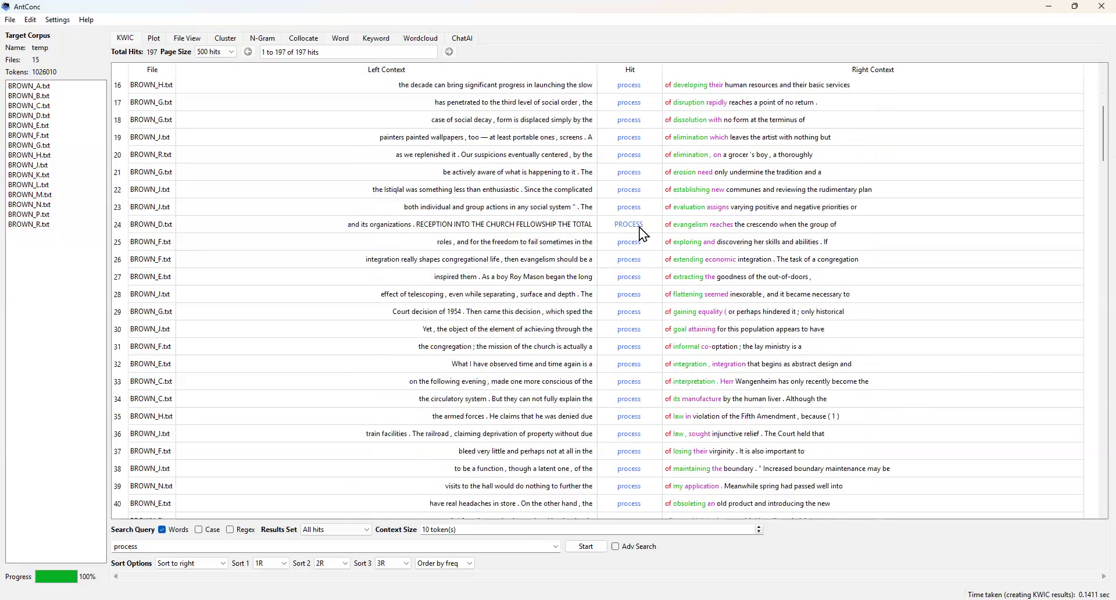
scroll(879, 356, "down", 8)
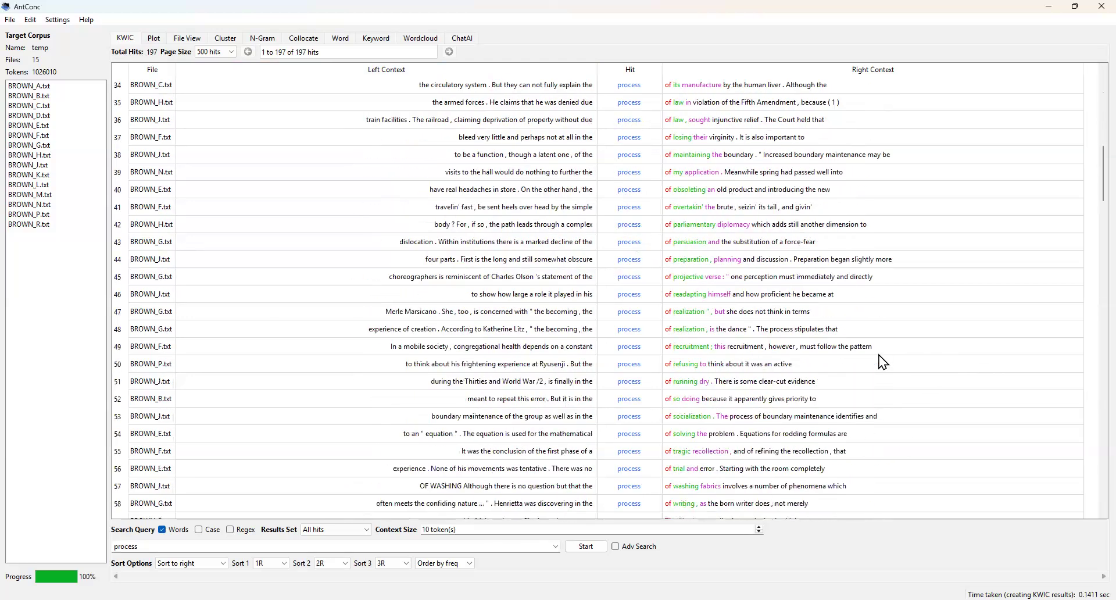
scroll(879, 356, "down", 3)
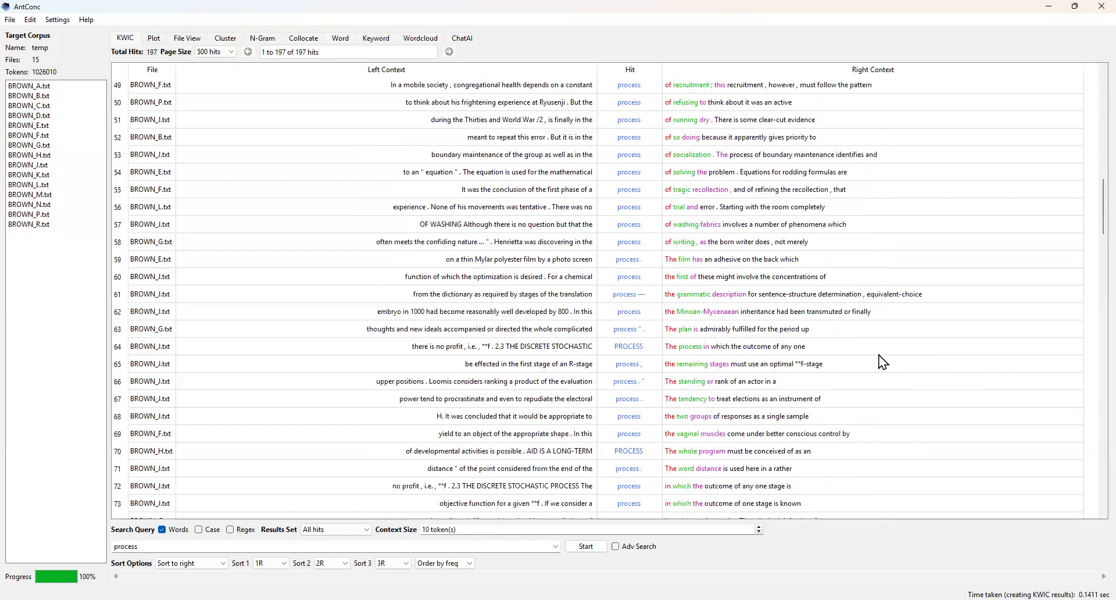
scroll(879, 354, "down", 1)
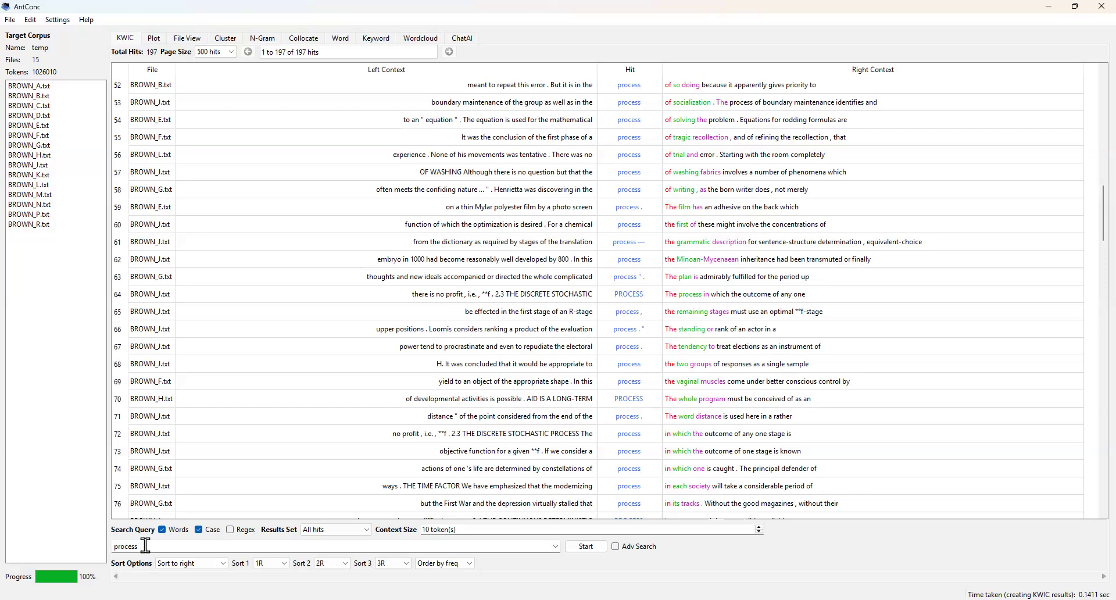
Run case-sensitive whole-word searches for "process", "Process" and "PROCESS" to compare their hits.
left_click(587, 546)
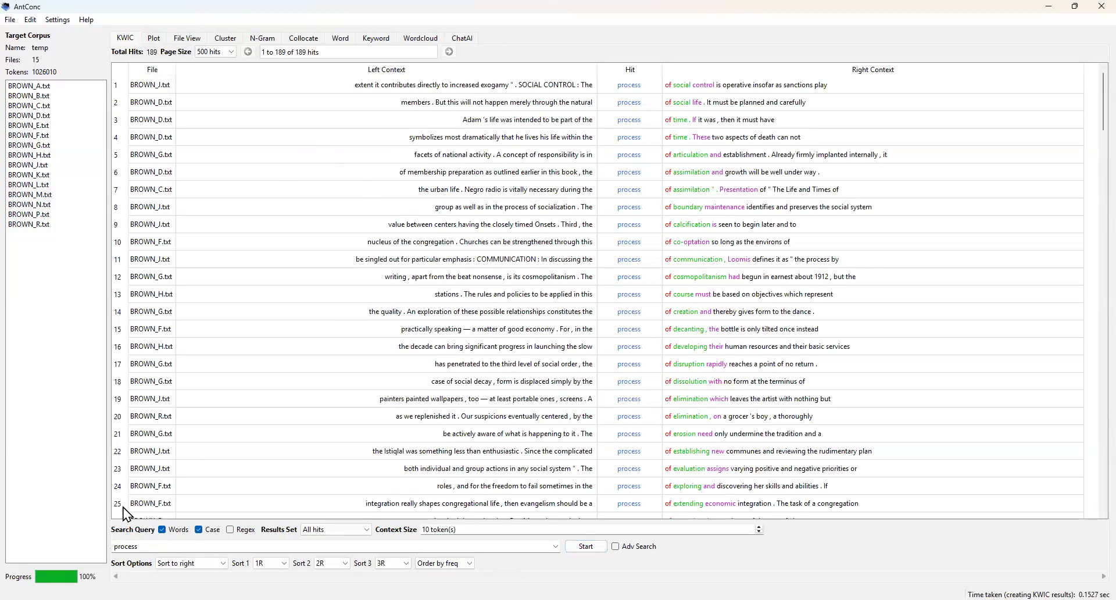
left_click_drag(118, 546, 105, 552)
type("P")
left_click(582, 546)
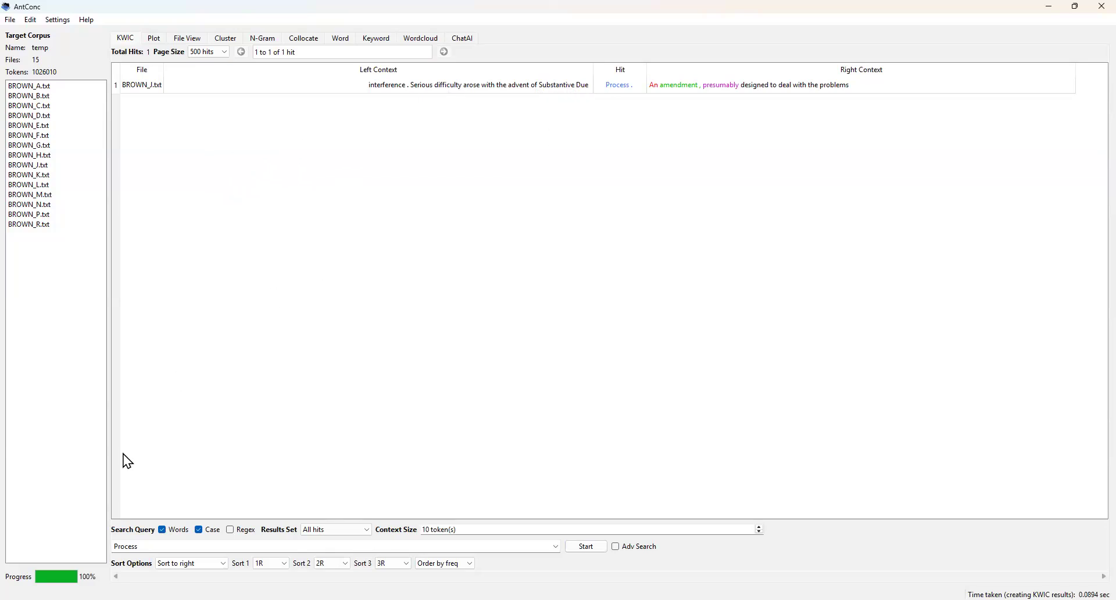
left_click_drag(116, 546, 165, 548)
type("ROCESS")
left_click(584, 546)
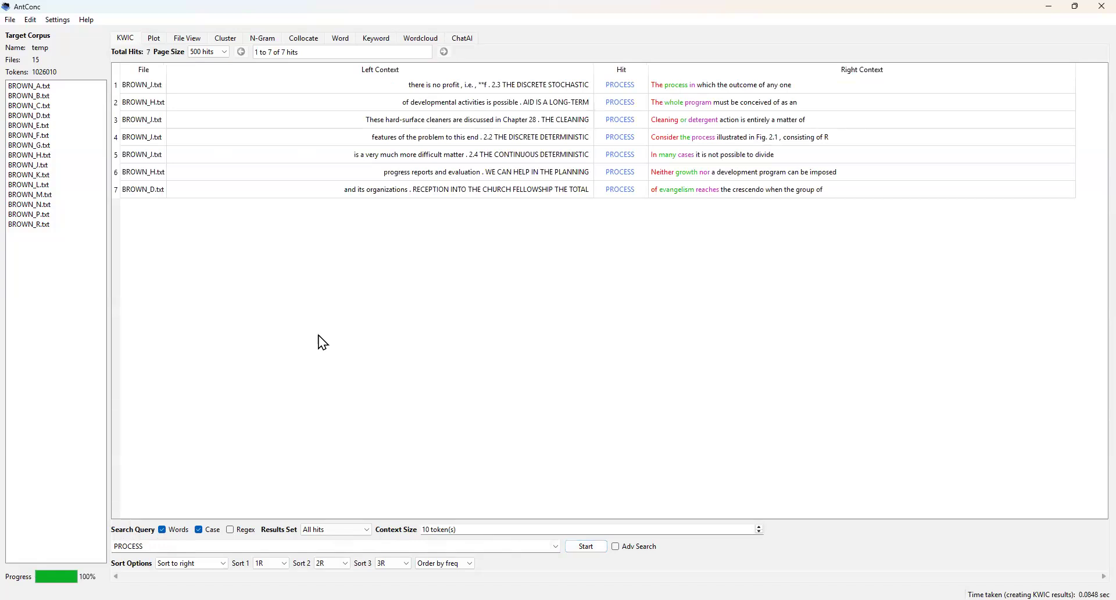
Search for "process" as a whole word with case sensitivity off.
left_click_drag(146, 547, 84, 544)
type("process")
left_click(575, 546)
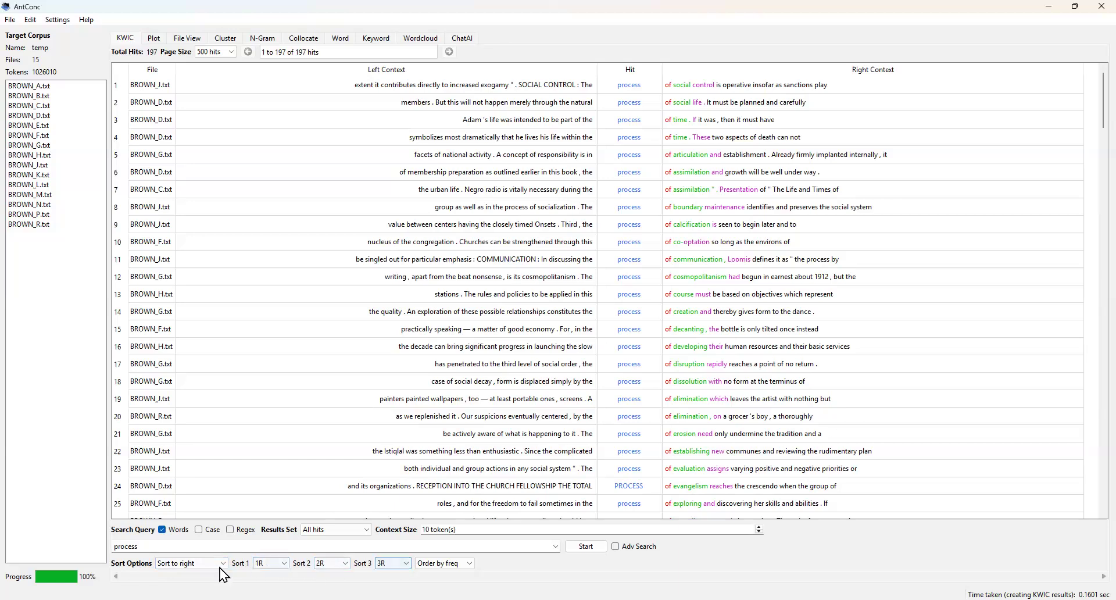
Re-sort the "process" concordance lines to the left, by 1L, 2L and 3L.
left_click(191, 563)
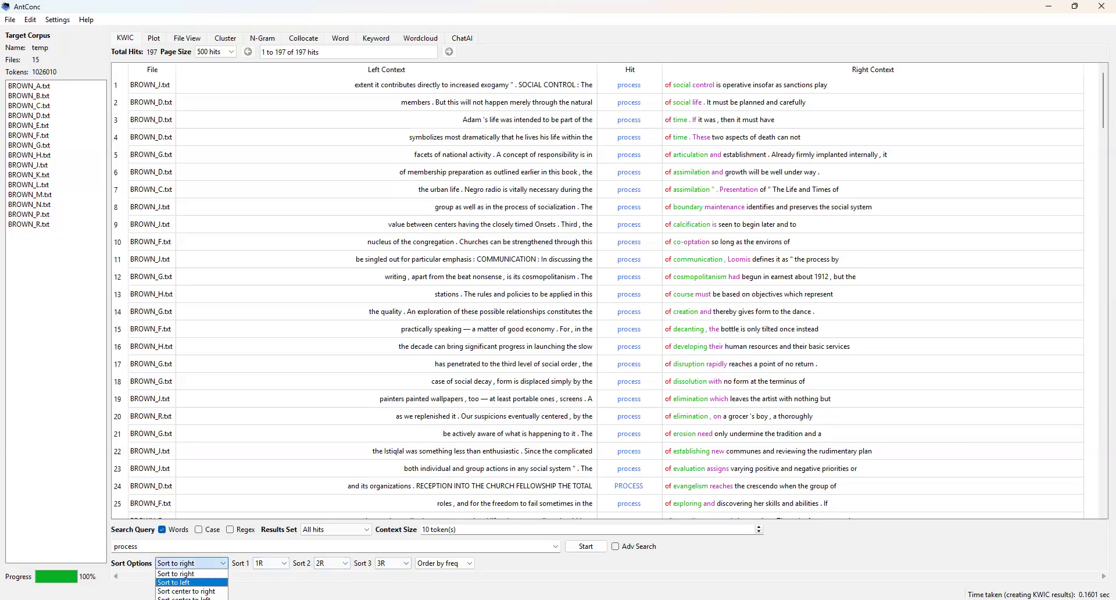
left_click(173, 582)
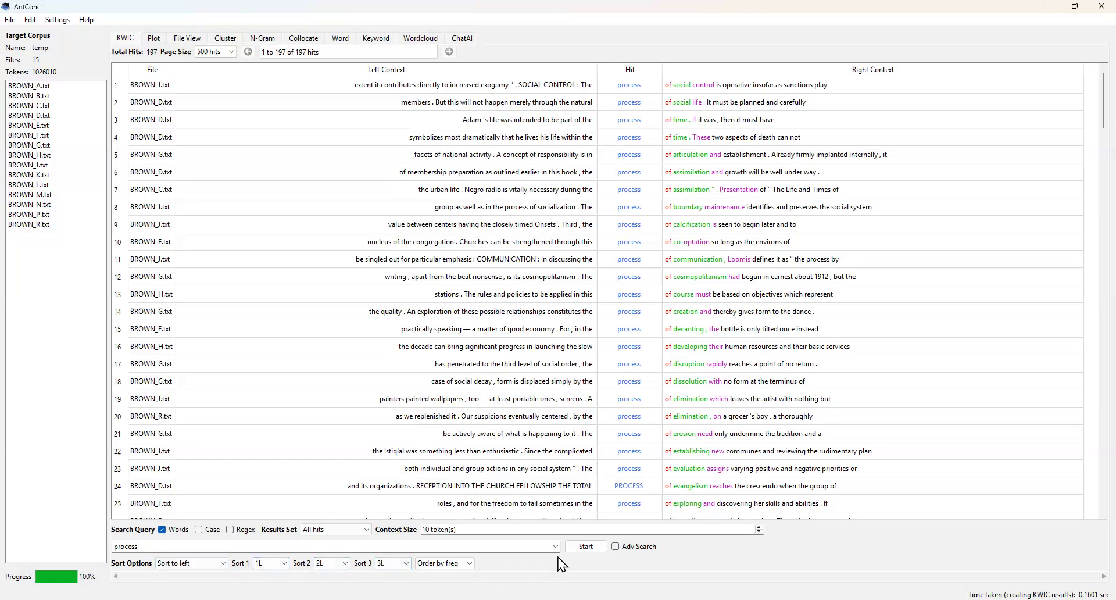
left_click(585, 546)
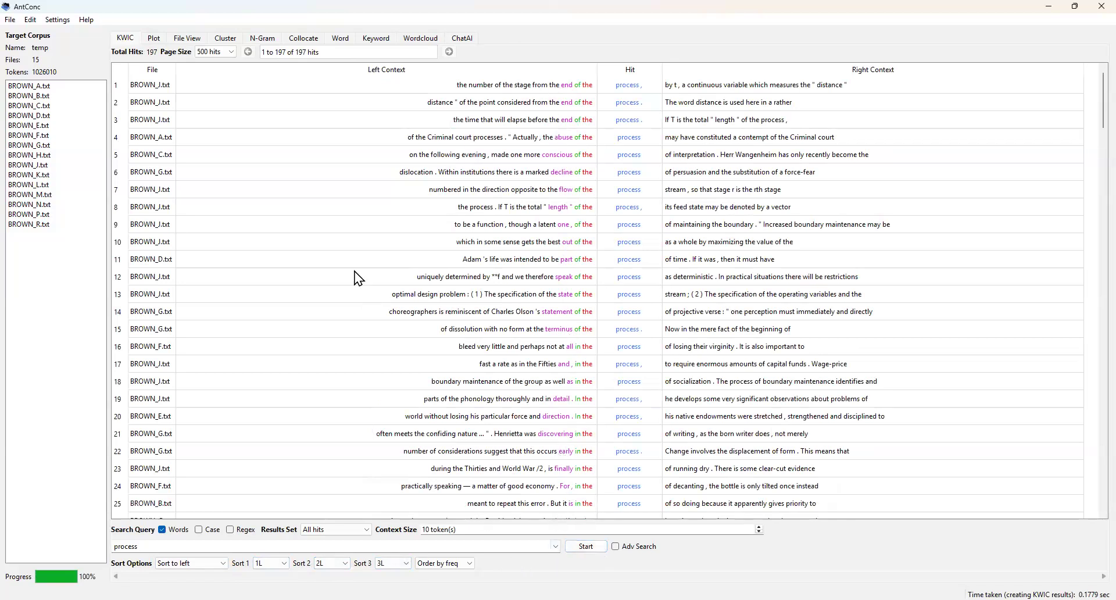
Look at the colour options in the global settings and close them without changes.
left_click(57, 21)
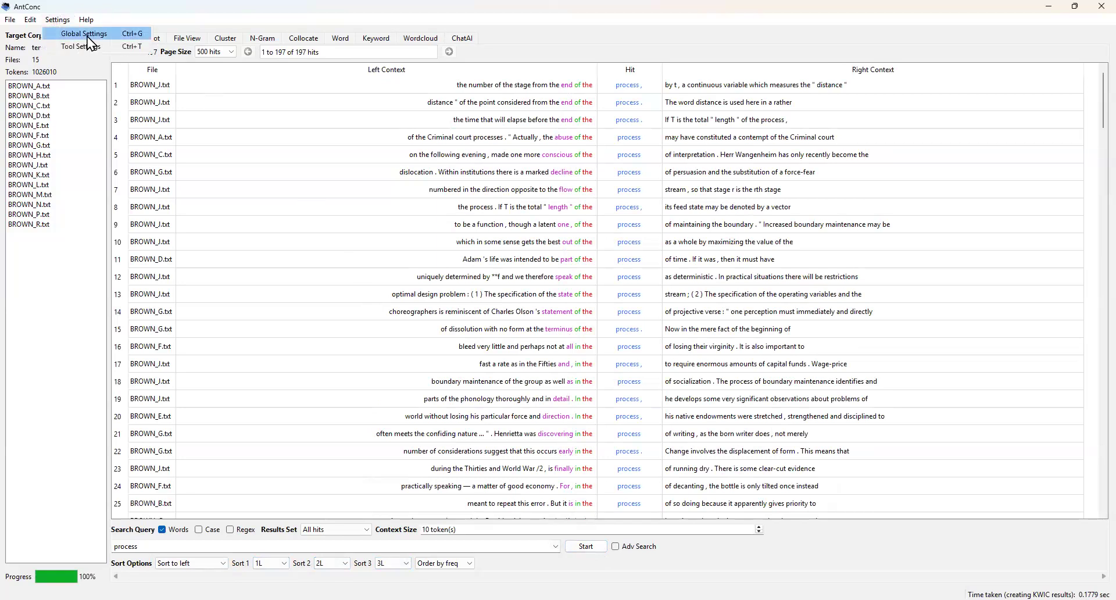
left_click(89, 33)
left_click(358, 170)
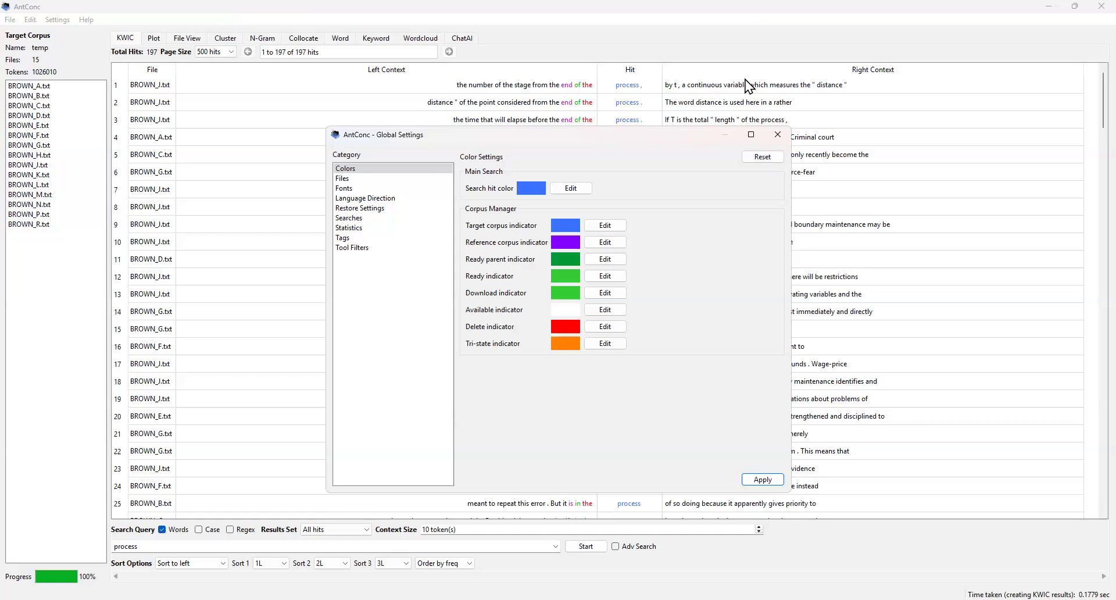
key("Escape")
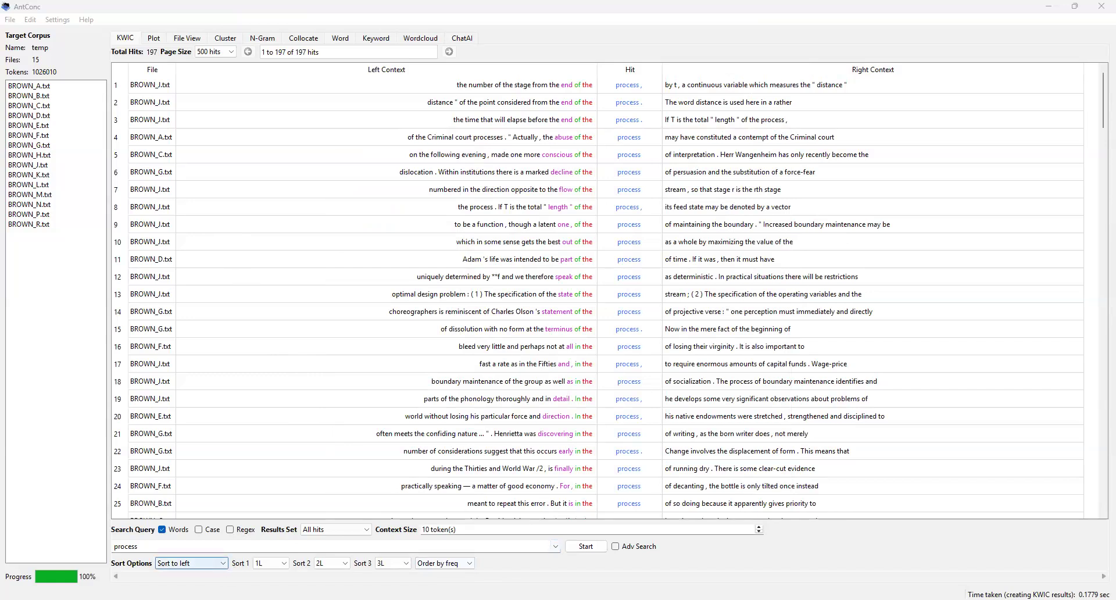
Sort the "process" concordance lines to the right again and rerun the search.
left_click(192, 563)
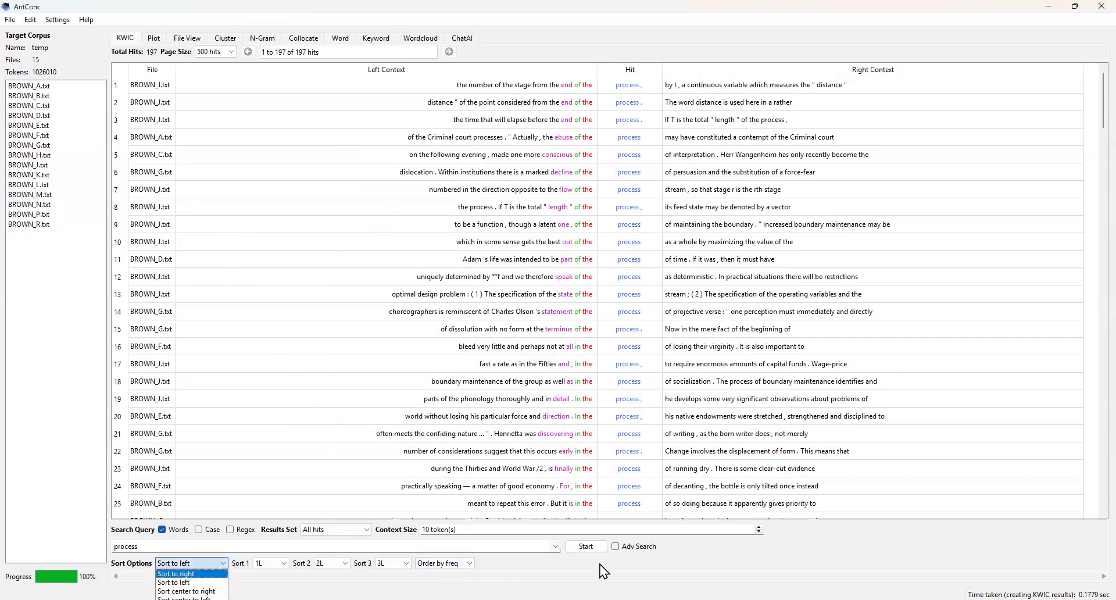
key("Return")
left_click(586, 546)
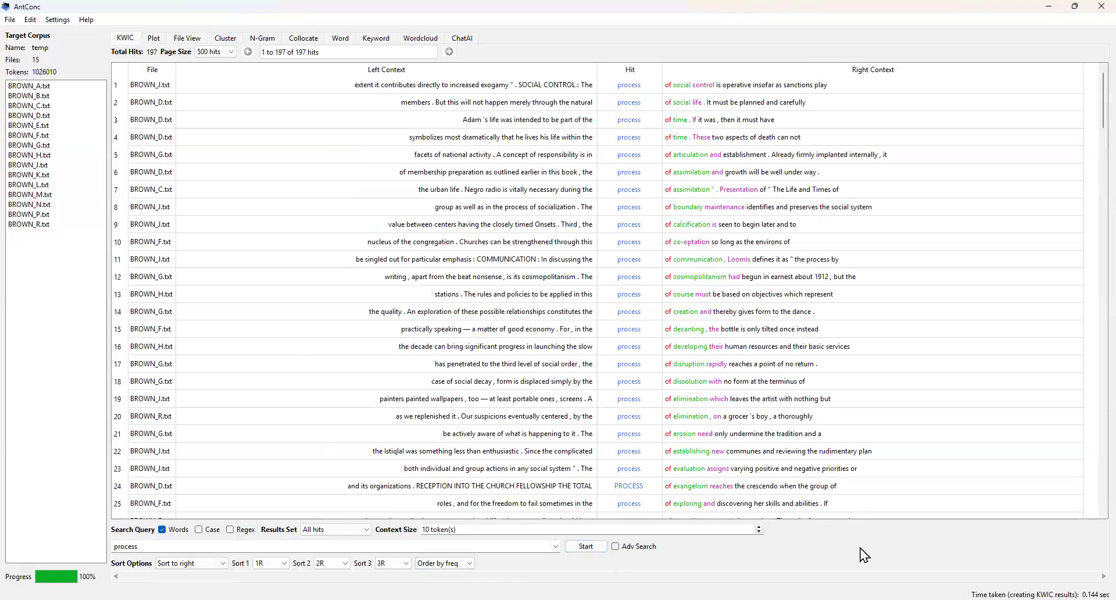
Apply a custom sort to the "process" concordance with levels 3R, 4R and 5R and rerun the search.
left_click(274, 563)
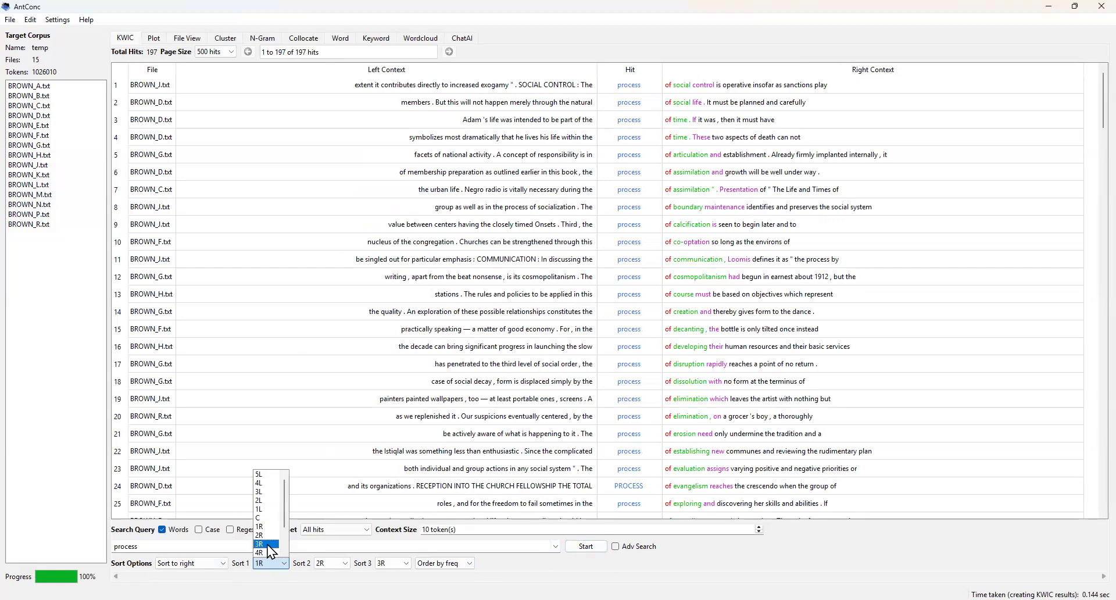
left_click(270, 544)
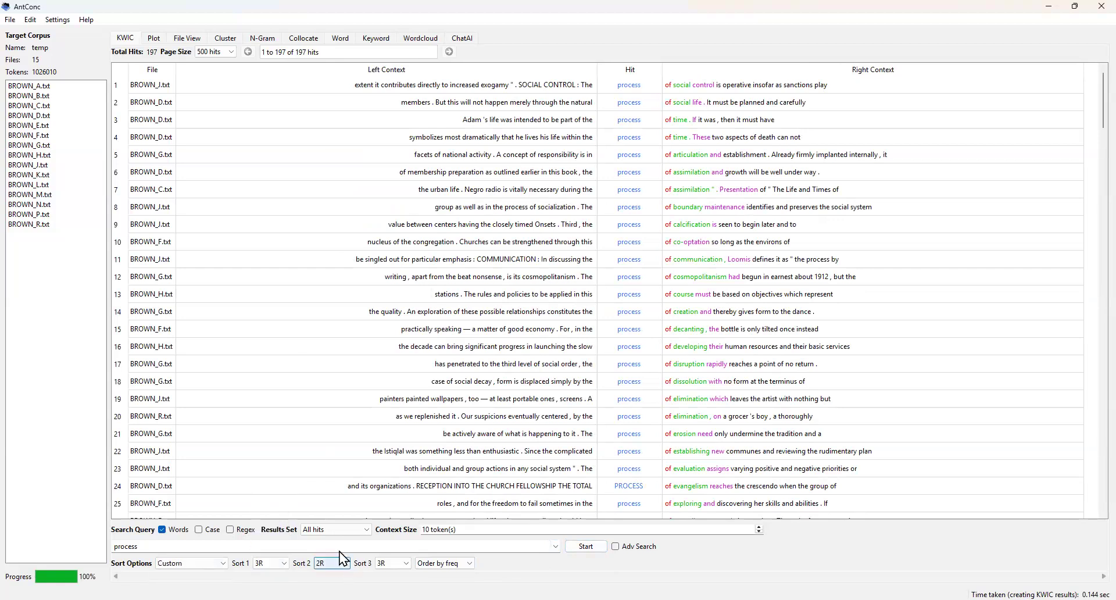
left_click(340, 559)
left_click(335, 550)
left_click(392, 563)
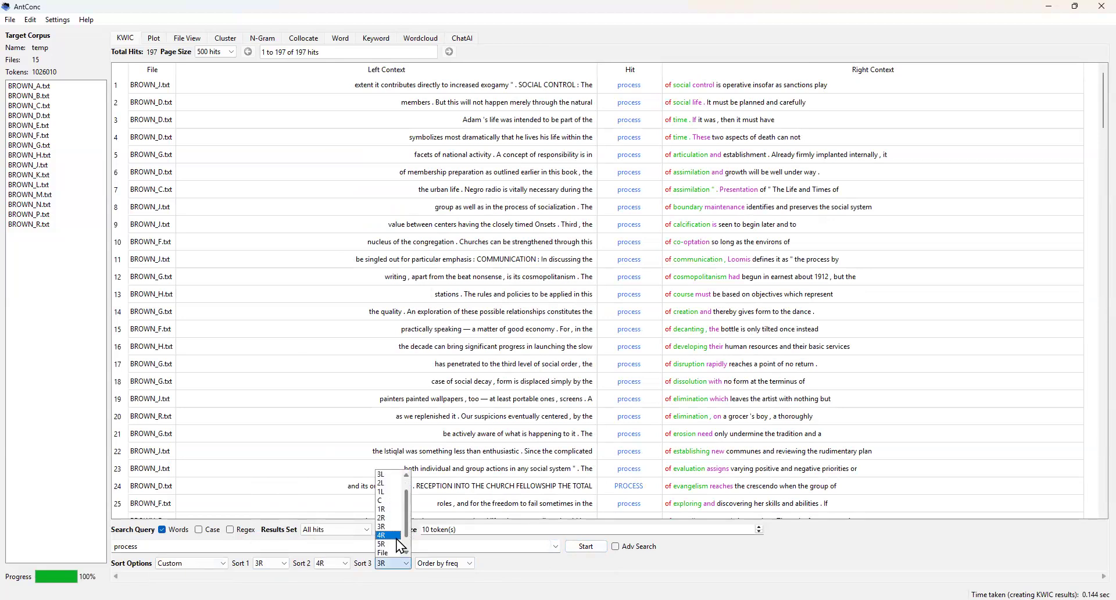
left_click(387, 544)
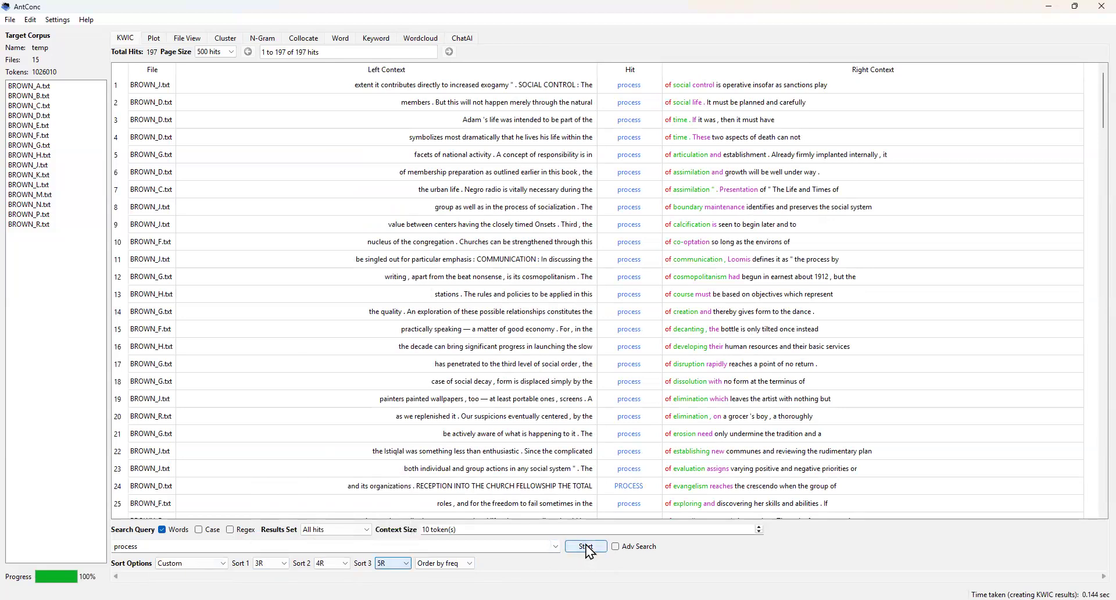
left_click(586, 546)
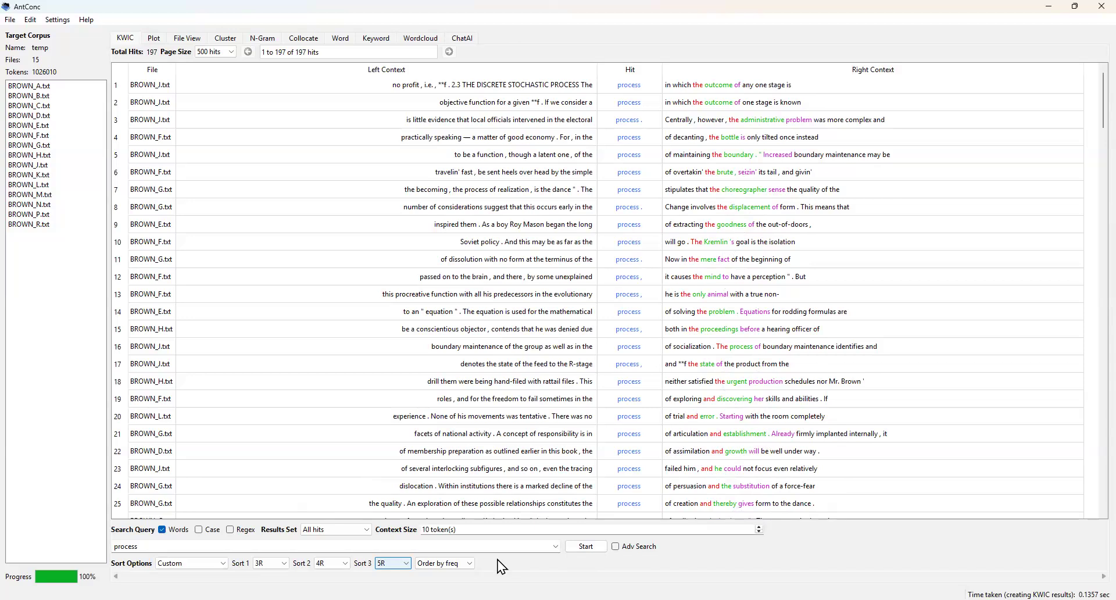
Re-sort the "process" concordance by 1R, 2R and 3R, rerun the search and look through the sorted lines.
left_click(269, 562)
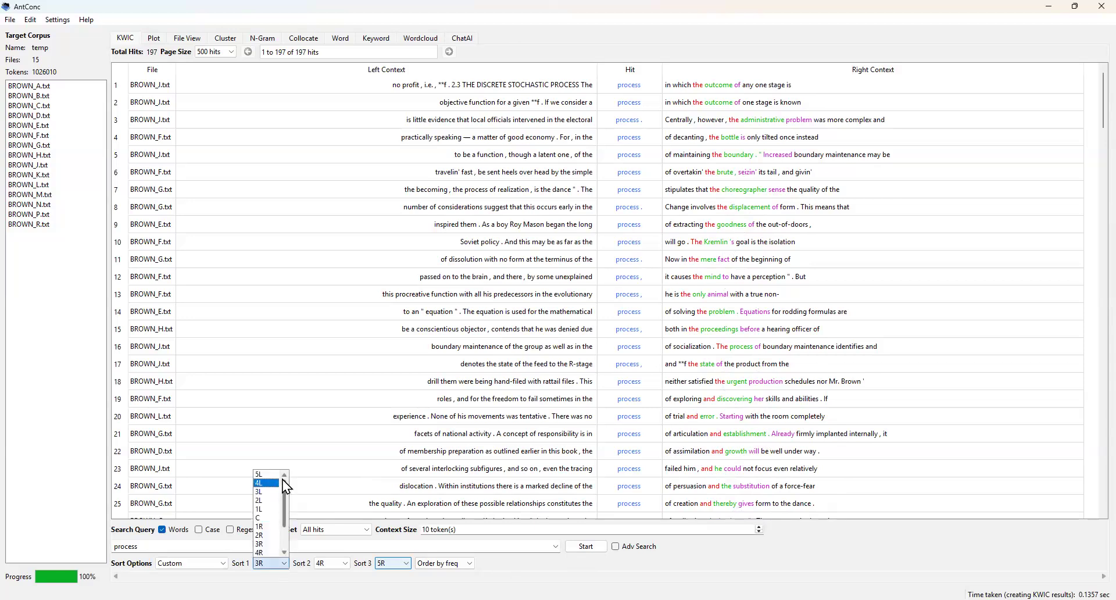
left_click(269, 526)
left_click(337, 563)
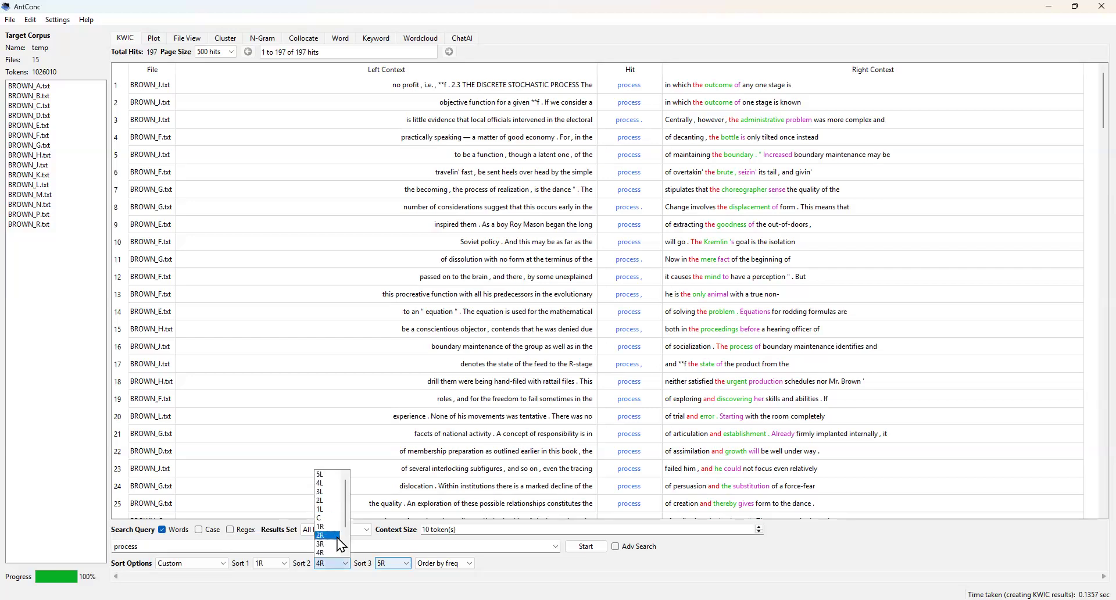
left_click(337, 536)
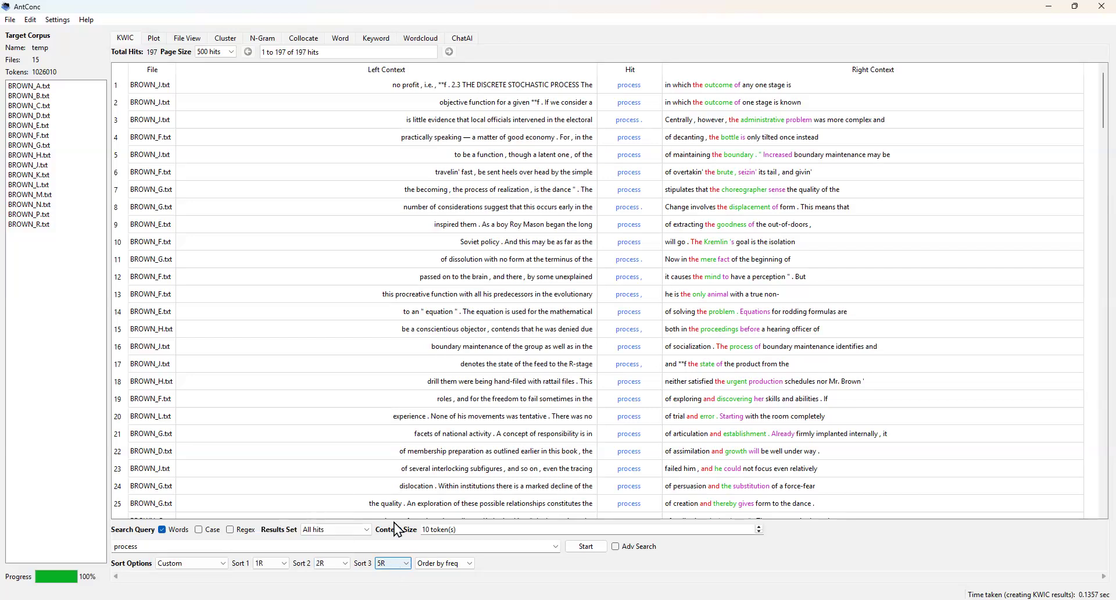
left_click(394, 563)
left_click(393, 547)
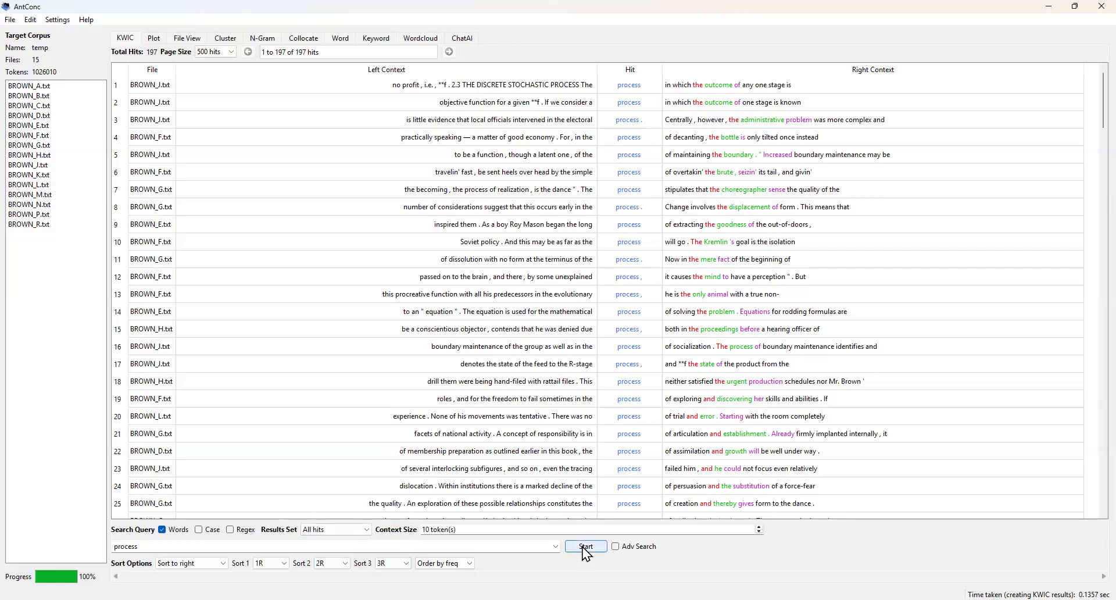
left_click(585, 546)
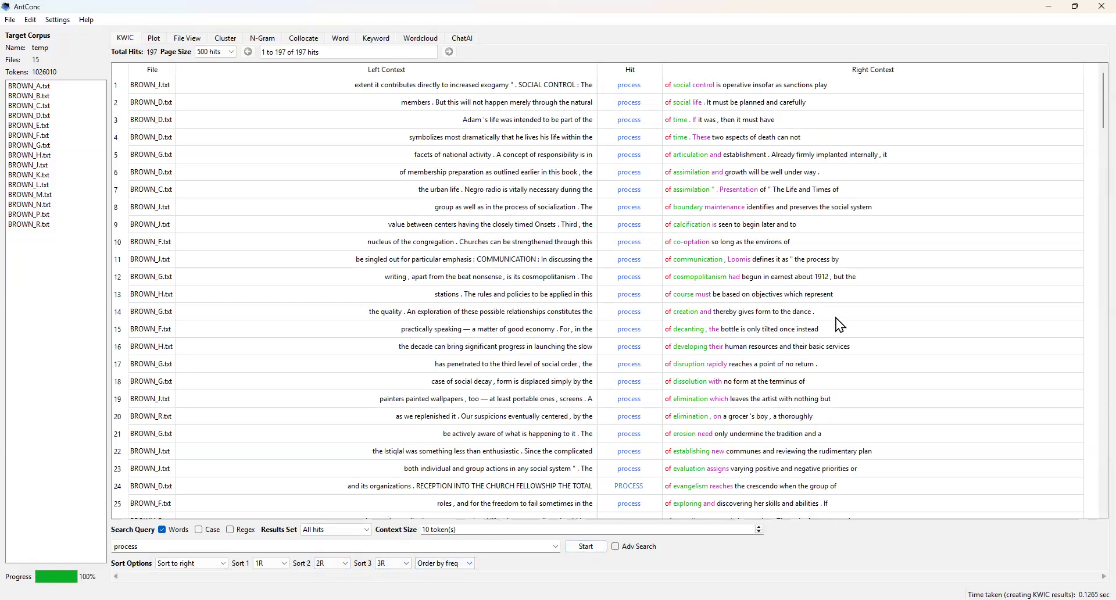
scroll(838, 319, "down", 12)
scroll(838, 323, "down", 2)
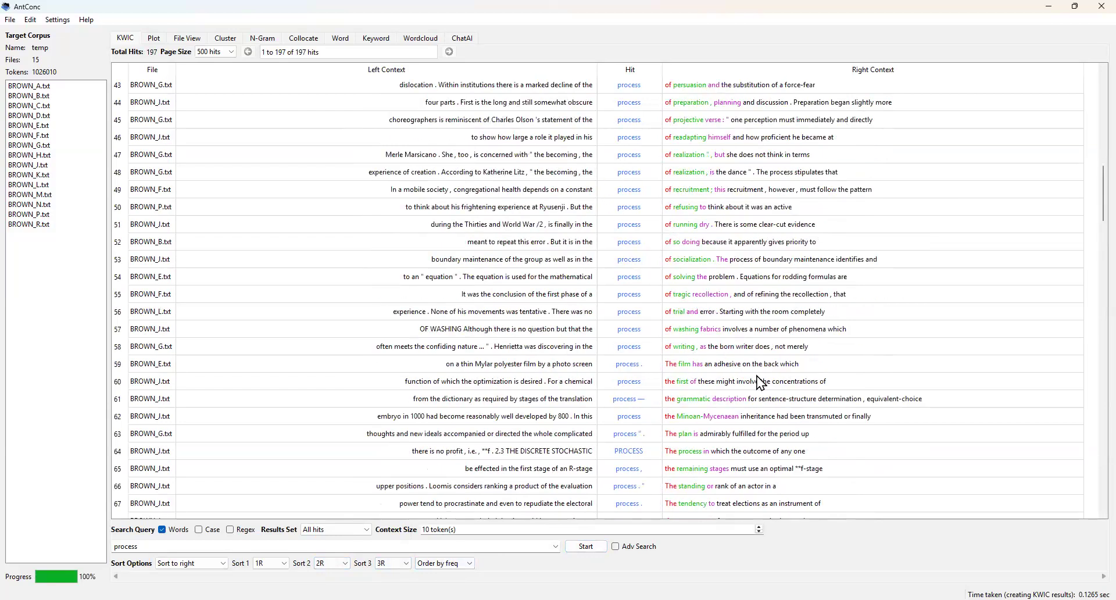
scroll(814, 456, "down", 1)
scroll(814, 417, "down", 5)
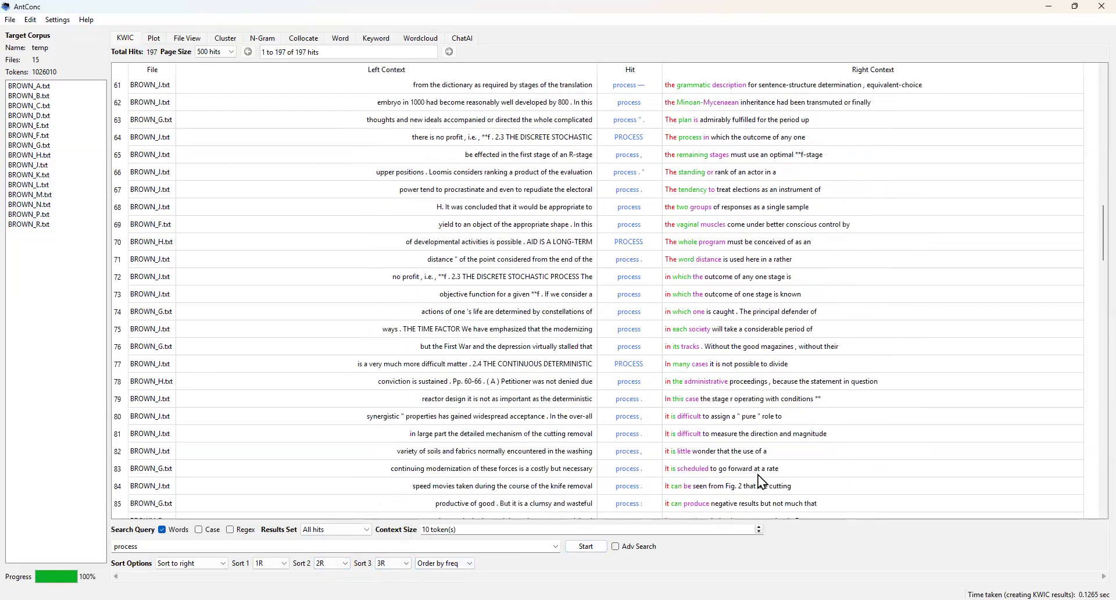
scroll(861, 497, "down", 1)
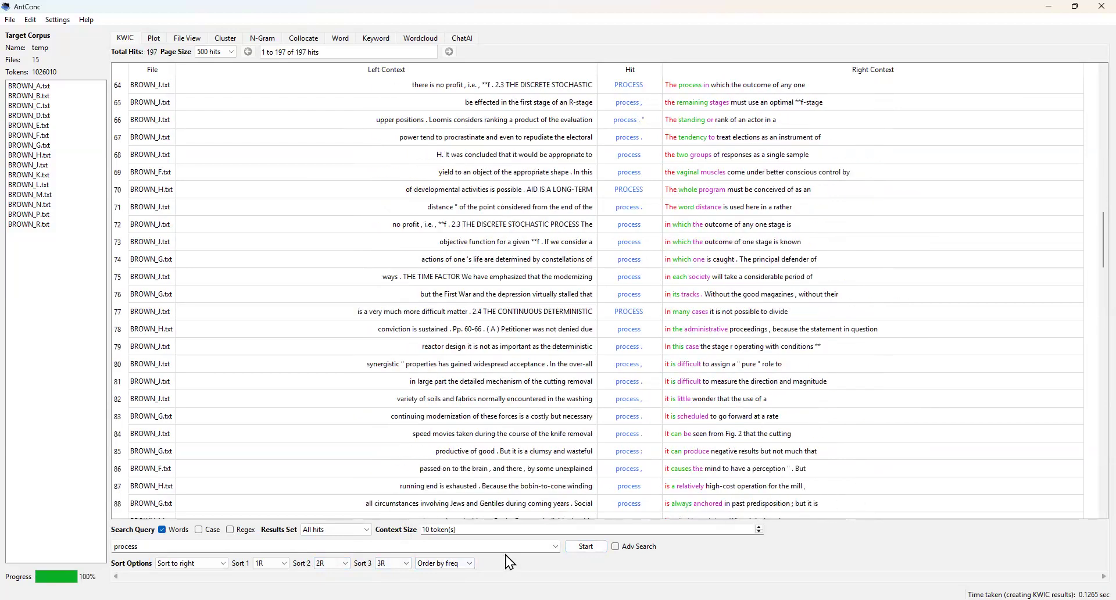
Order the "process" concordance by value instead of frequency, rerun the search and look through the reordered lines.
left_click(470, 564)
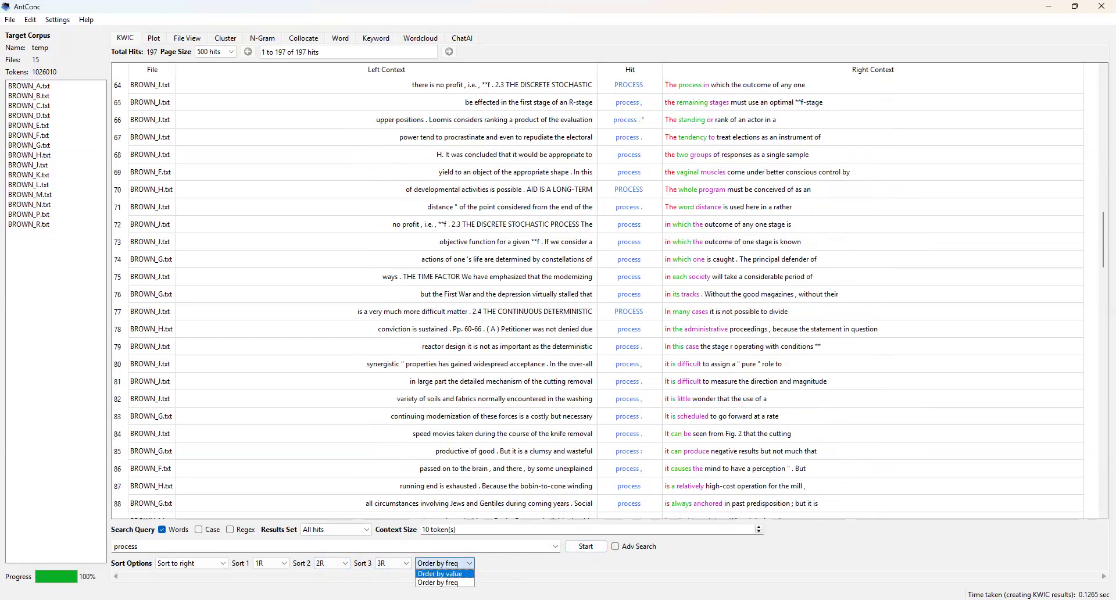
key("Return")
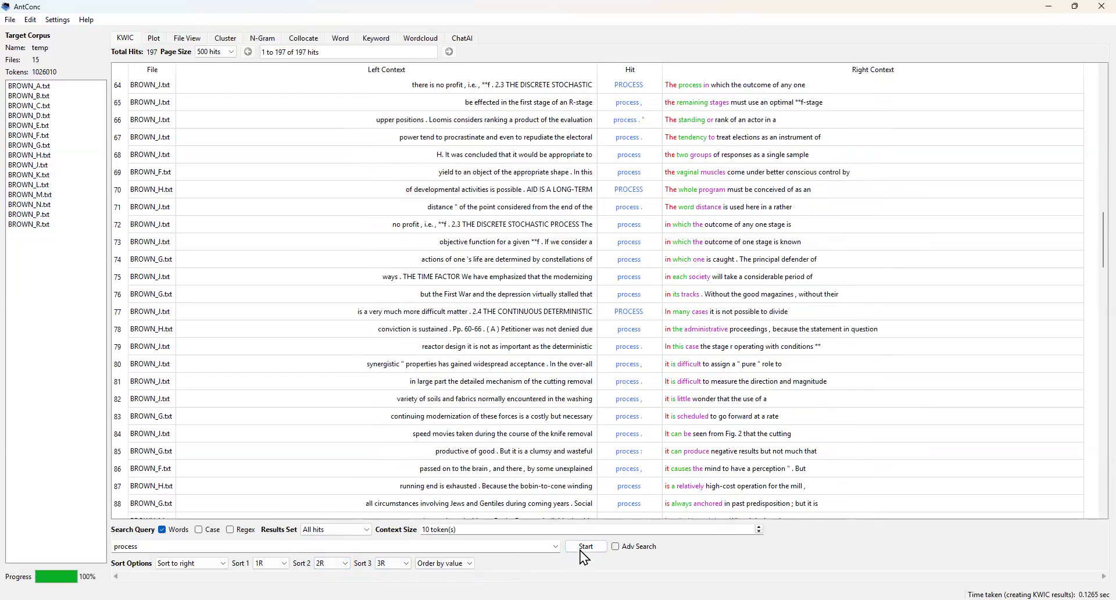
left_click(584, 546)
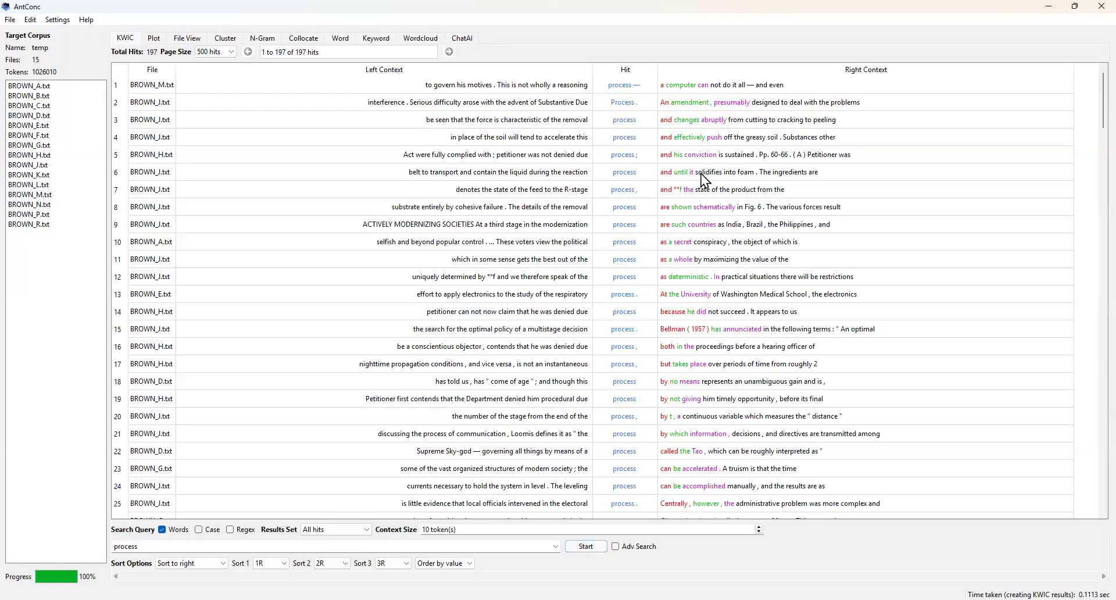
scroll(819, 448, "down", 6)
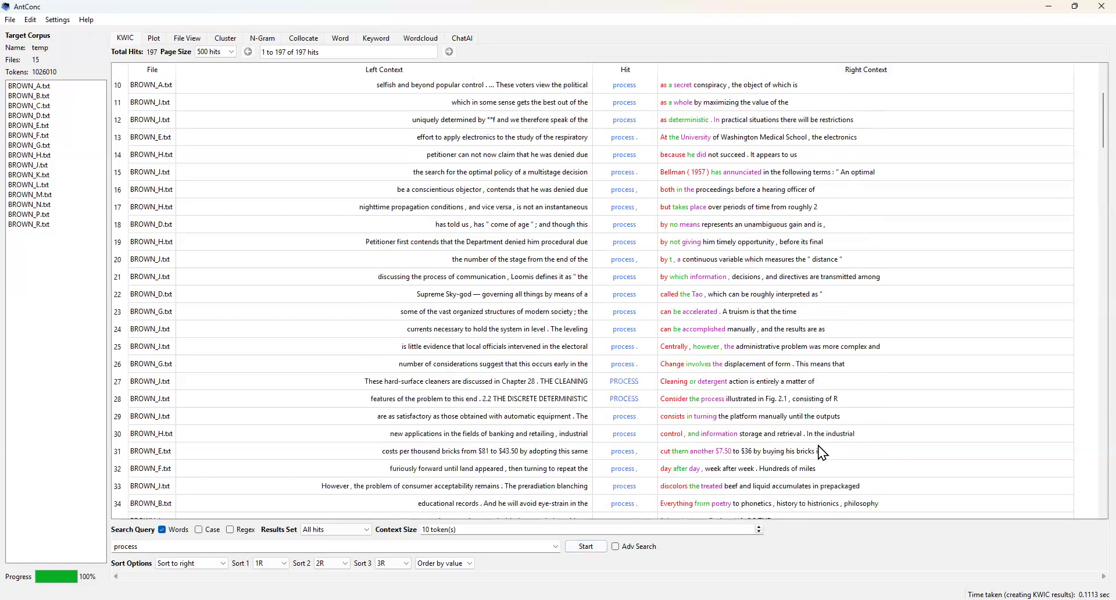
scroll(821, 452, "down", 2)
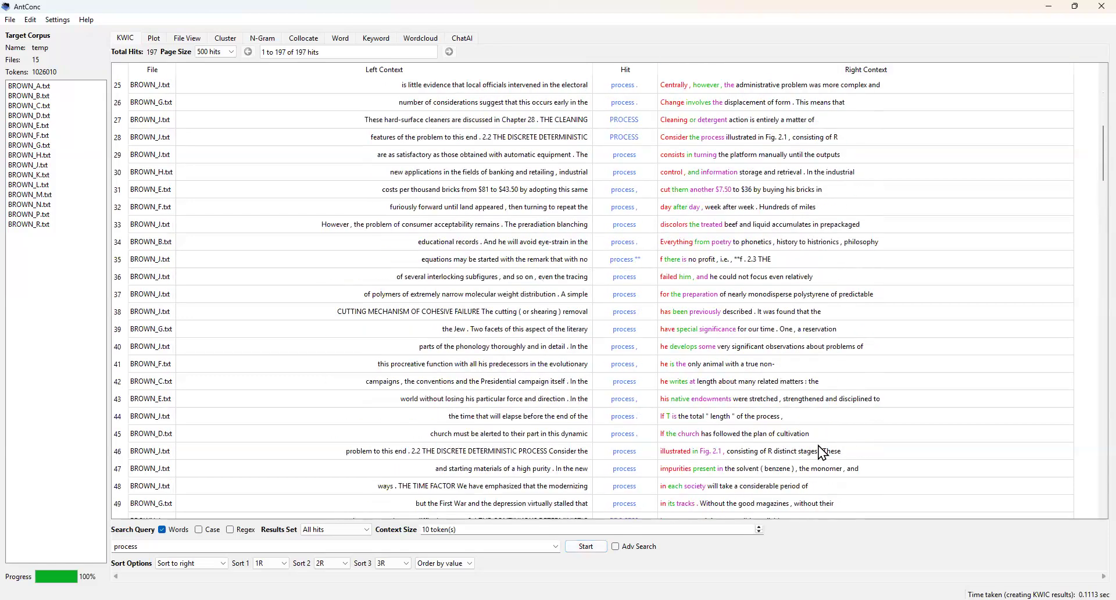
scroll(821, 451, "up", 8)
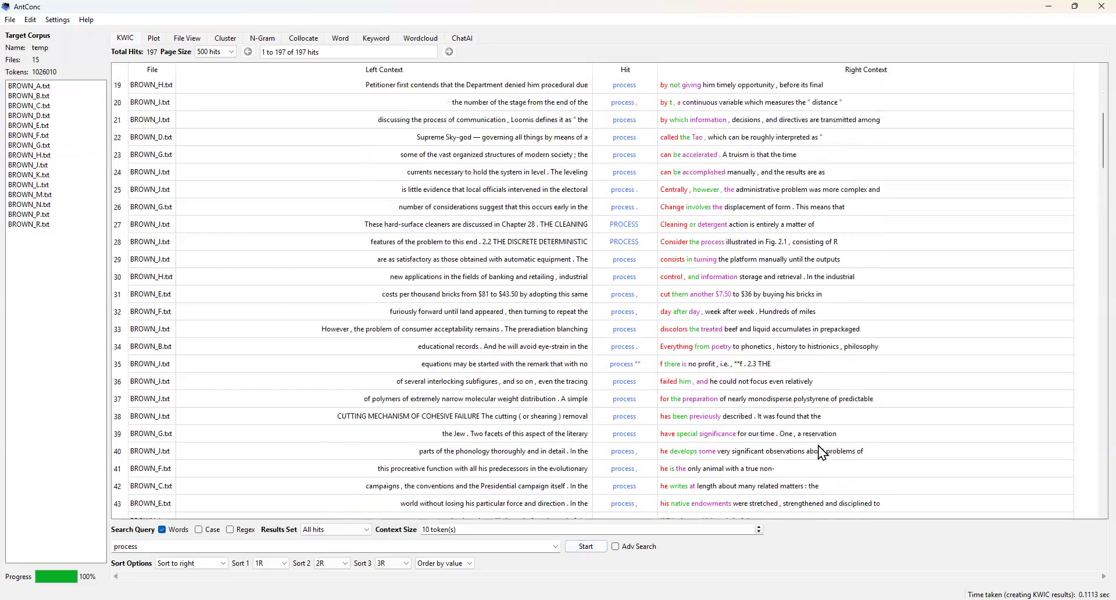
Set the sort order of the "process" concordance back to frequency and rerun the search.
left_click(466, 564)
left_click(443, 582)
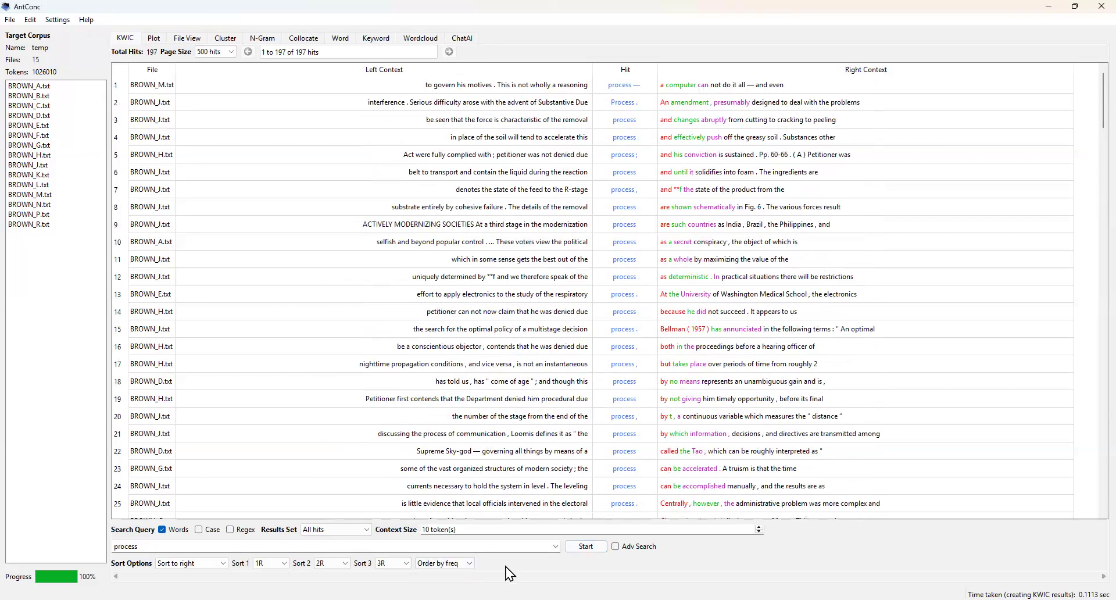
left_click(586, 549)
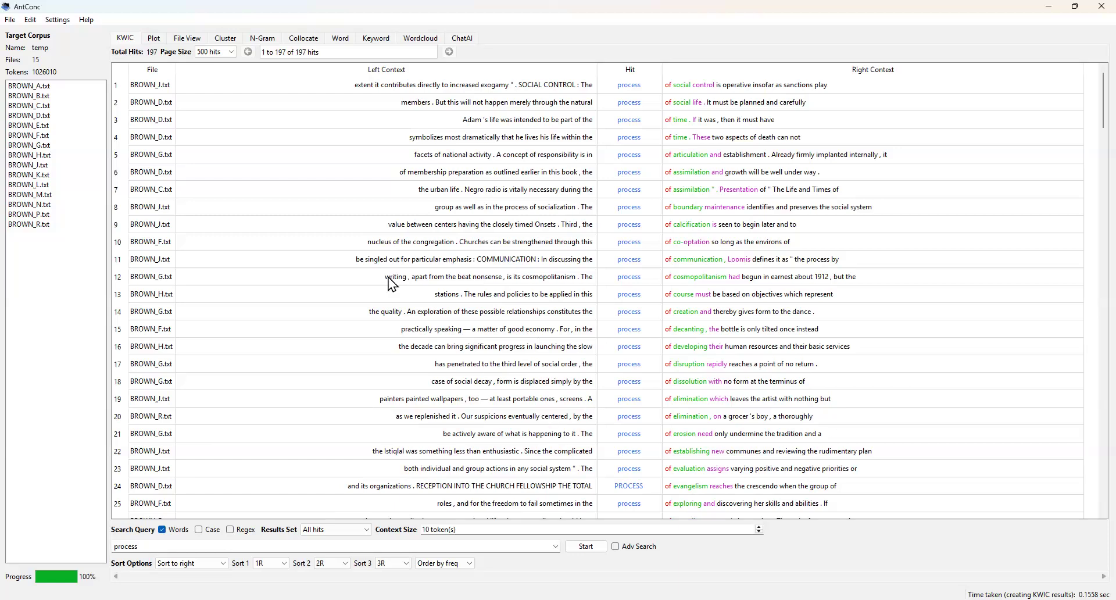
Set the context size of the "process" concordance to 20 tokens and rerun the search.
left_click(760, 526)
left_click(759, 526)
left_click(759, 526)
left_click(590, 549)
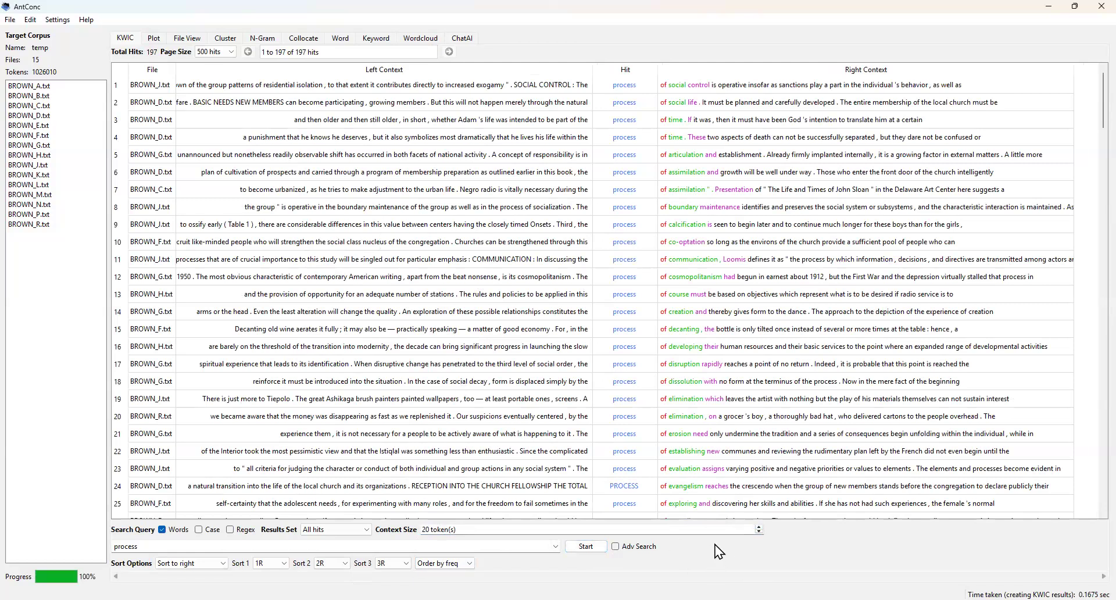
Rerun the "process" concordance with a context size of 5 tokens, and again with the context size restored to 10 tokens.
left_click(759, 532)
left_click(759, 532)
left_click(759, 532)
left_click(759, 532)
left_click(758, 532)
left_click(587, 547)
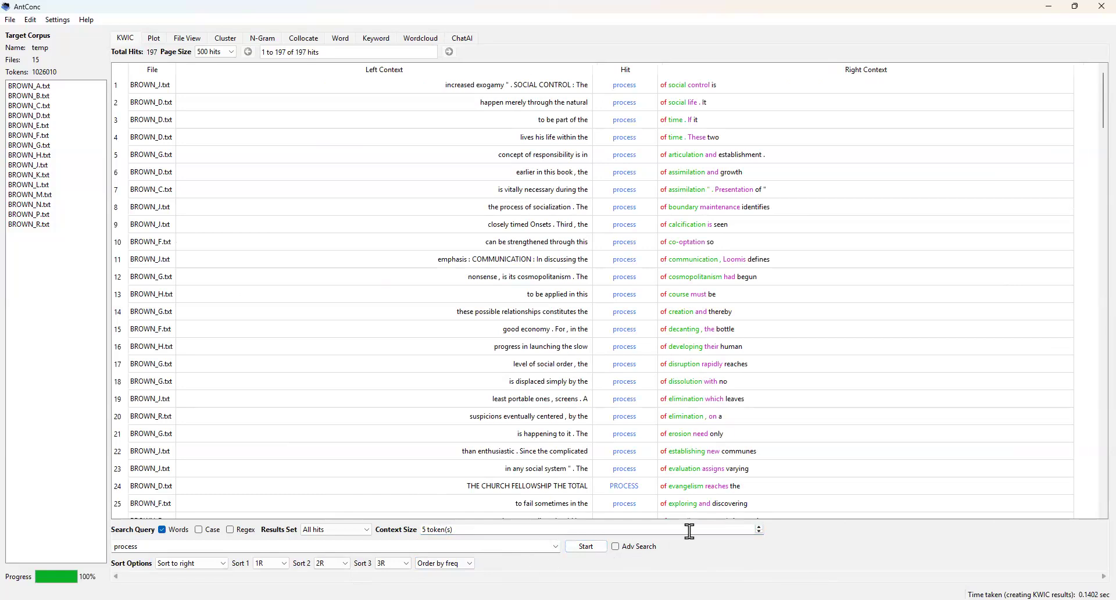
left_click(758, 527)
left_click(572, 547)
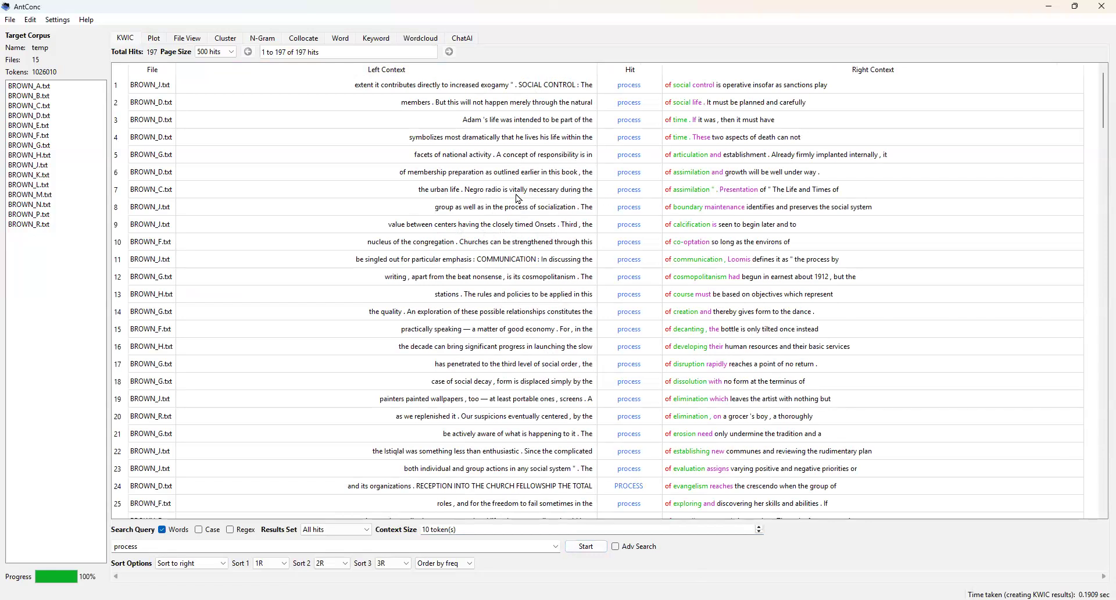
Read the full text around the "process of assimilation" hit in BROWN_C.txt, and return to the KWIC concordance to rerun the search.
left_click(628, 192)
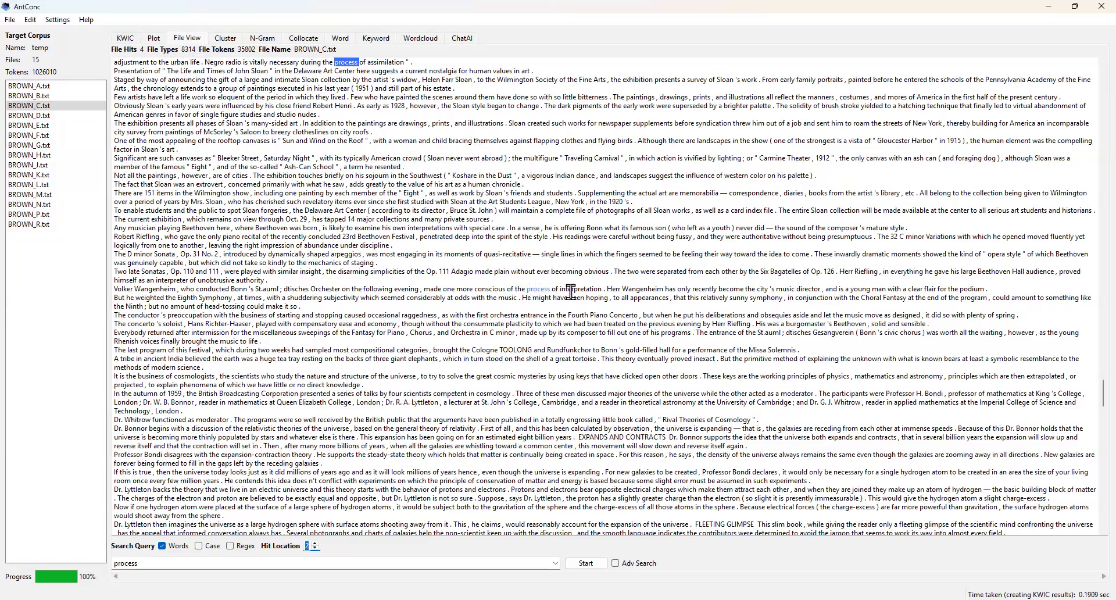
scroll(721, 306, "down", 5)
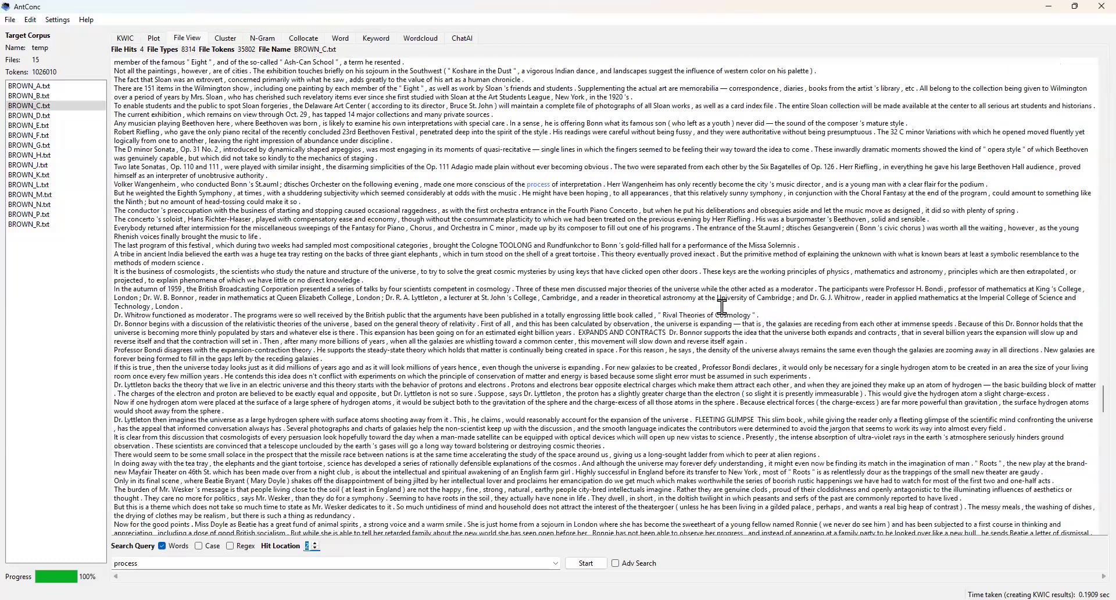
scroll(722, 306, "down", 5)
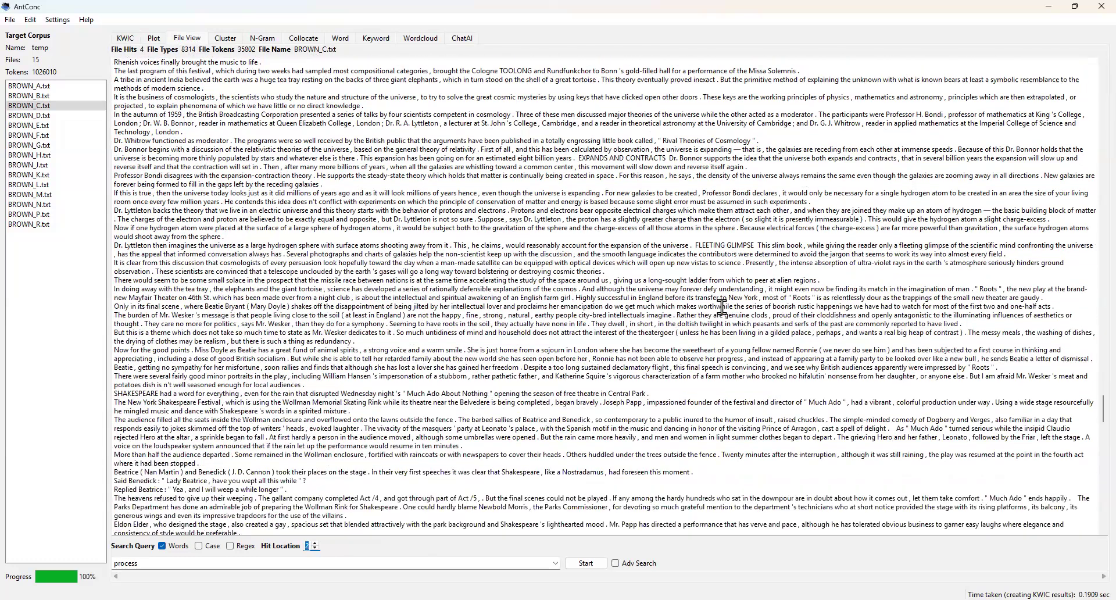
scroll(721, 307, "down", 5)
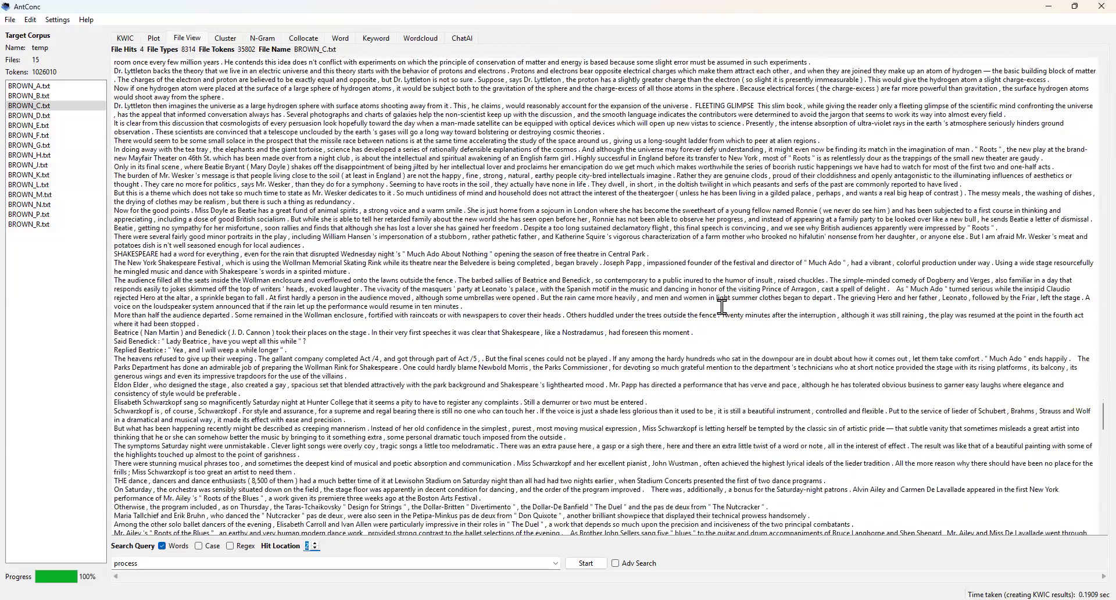
scroll(722, 306, "down", 8)
scroll(722, 306, "down", 7)
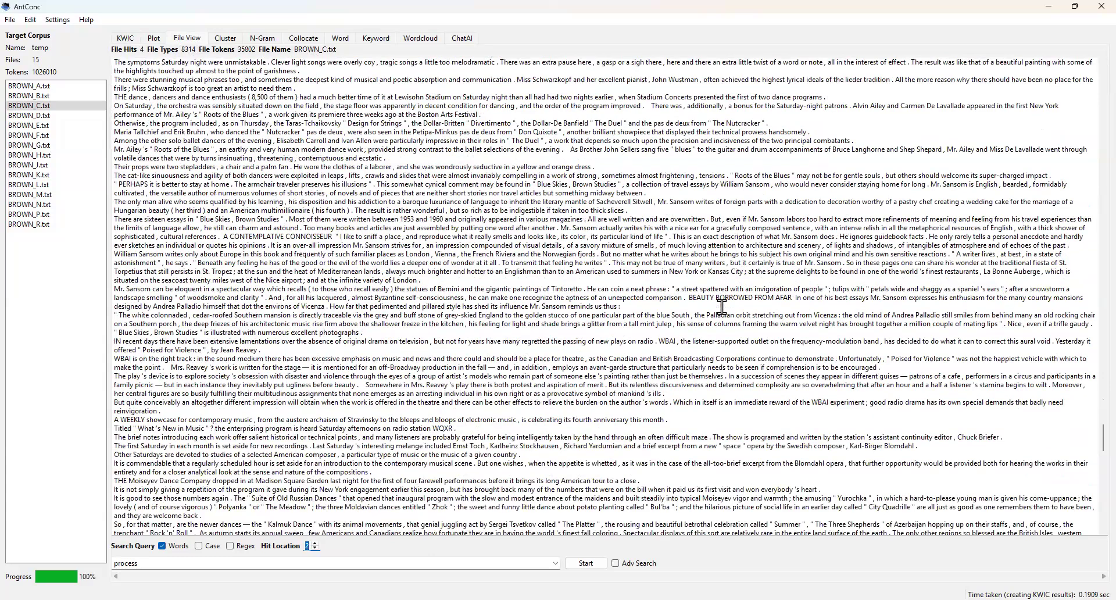
scroll(721, 307, "up", 5)
scroll(722, 306, "up", 12)
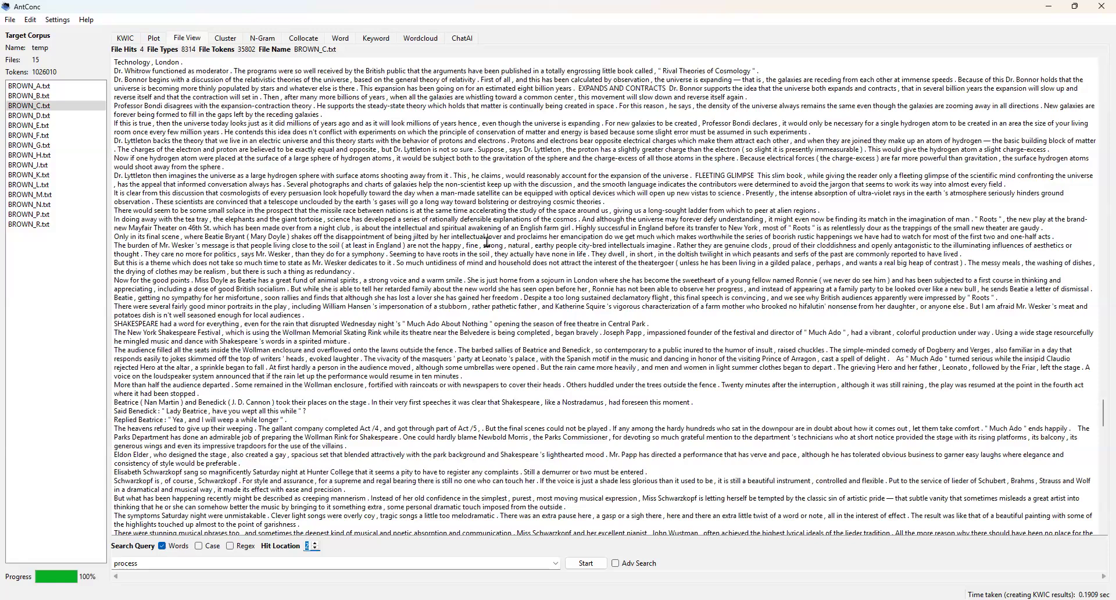
scroll(487, 241, "up", 15)
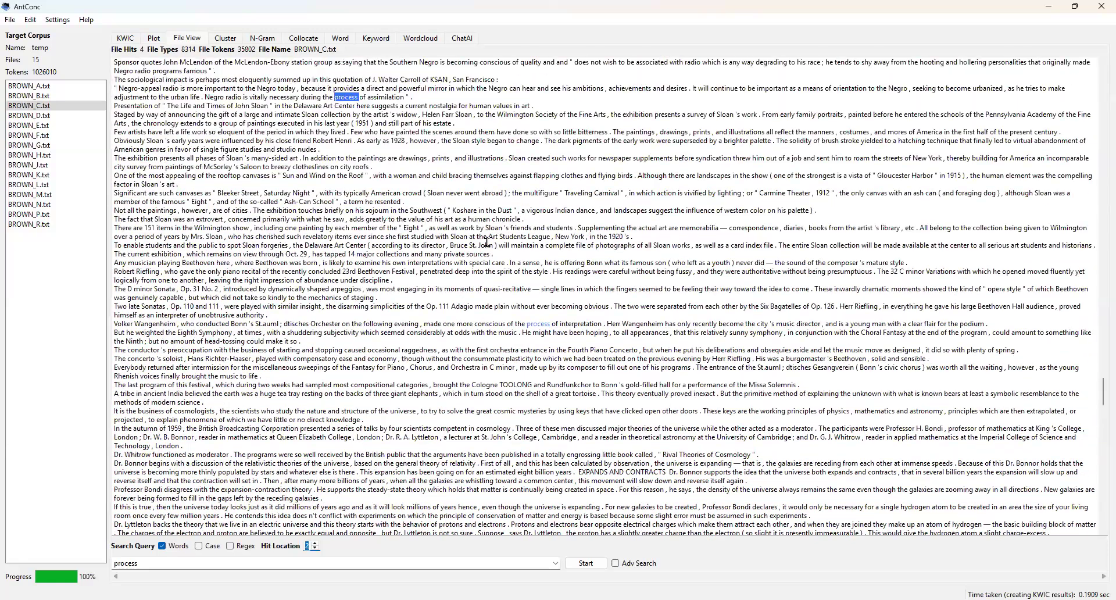
scroll(487, 241, "up", 1)
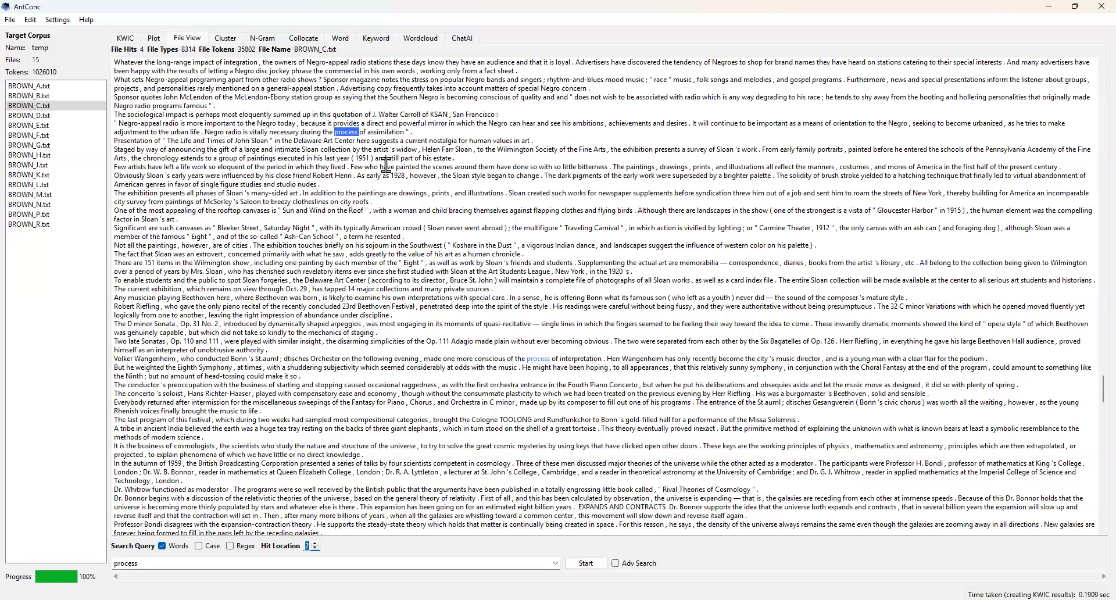
left_click(123, 38)
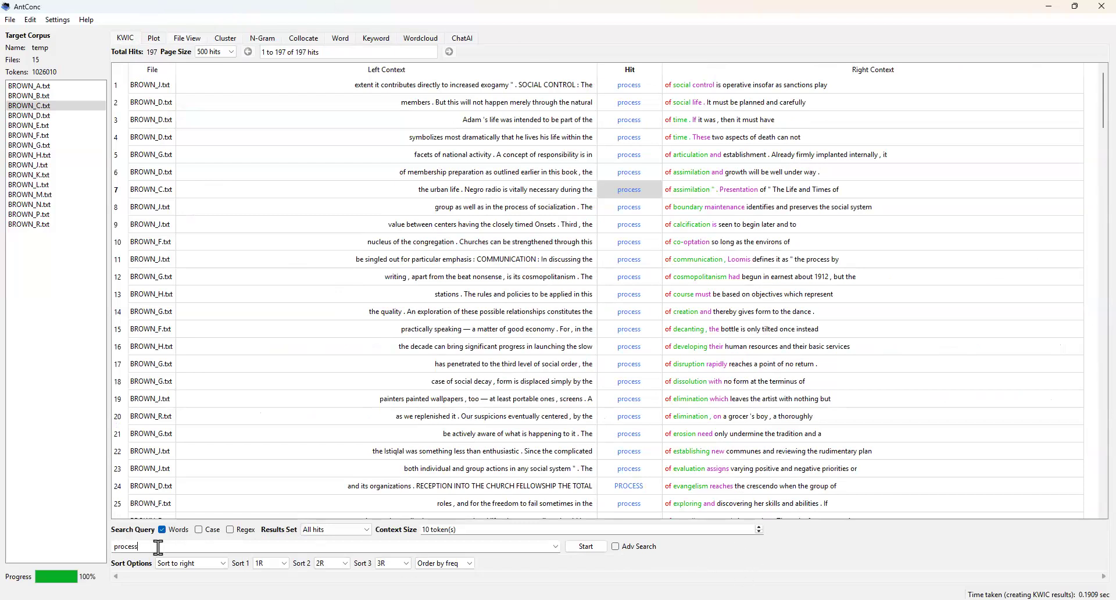
left_click(586, 548)
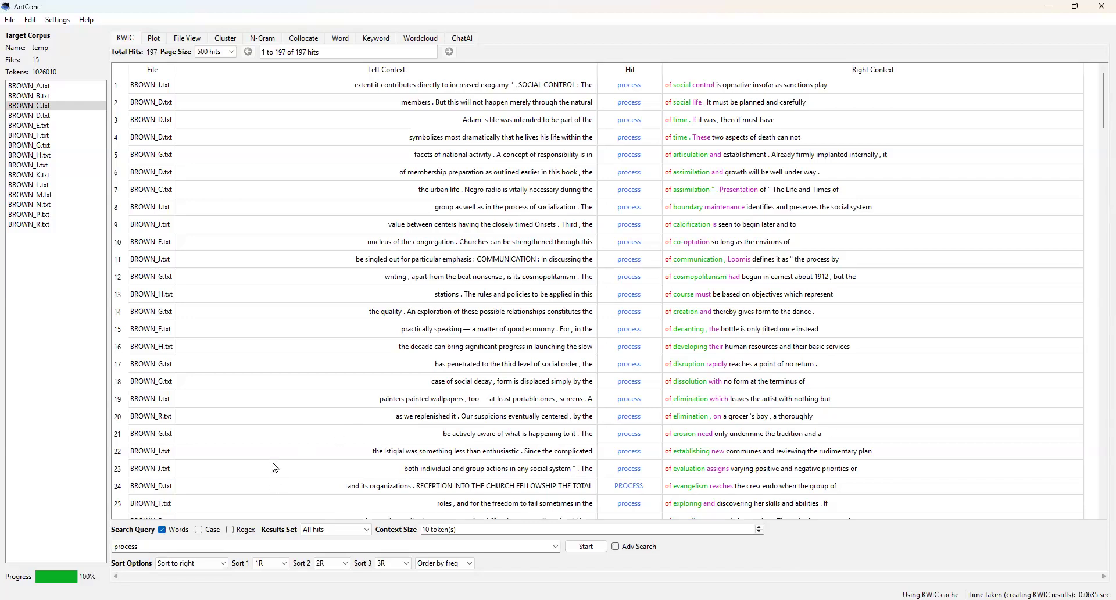
Enable regex searching, run the query [a-zA-Z]*ed\b to find words ending in "ed", and look over the concordance lines.
left_click(231, 530)
left_click_drag(183, 546, 91, 548)
key("BackSpace")
type("a-zA-Z]*ed\\b")
left_click(587, 549)
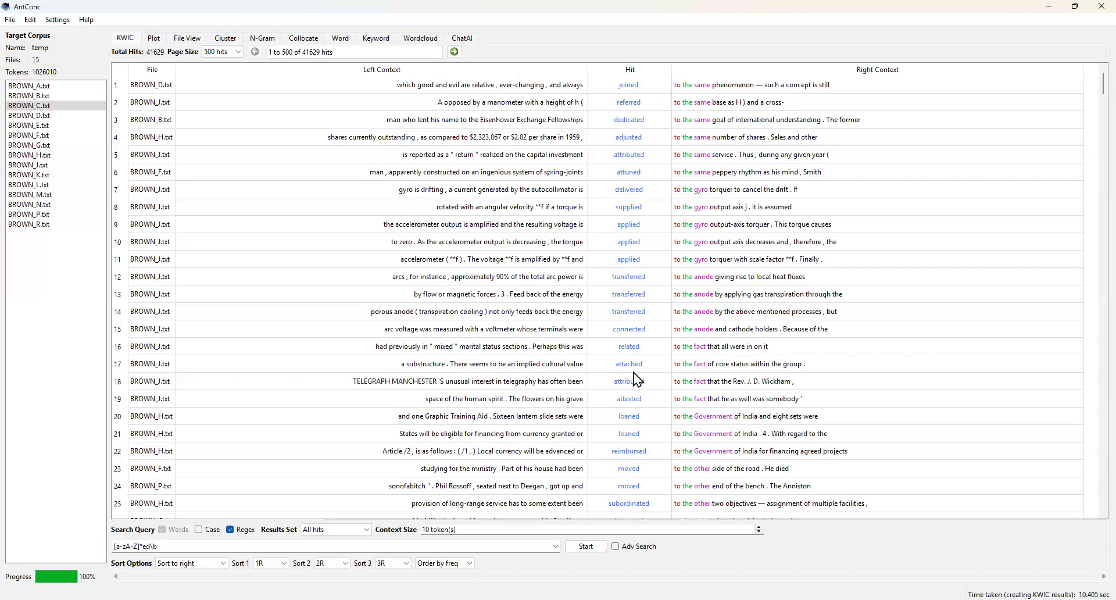
scroll(945, 368, "down", 4)
scroll(945, 368, "up", 4)
Clear all tools and files to remove the loaded corpus and its results.
left_click(9, 20)
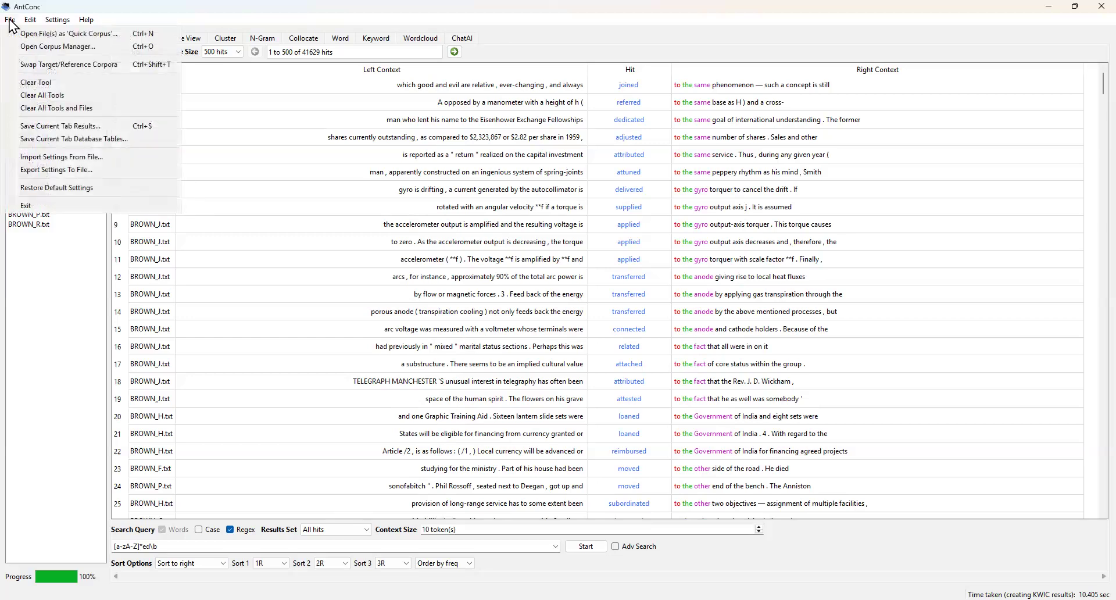
left_click(94, 111)
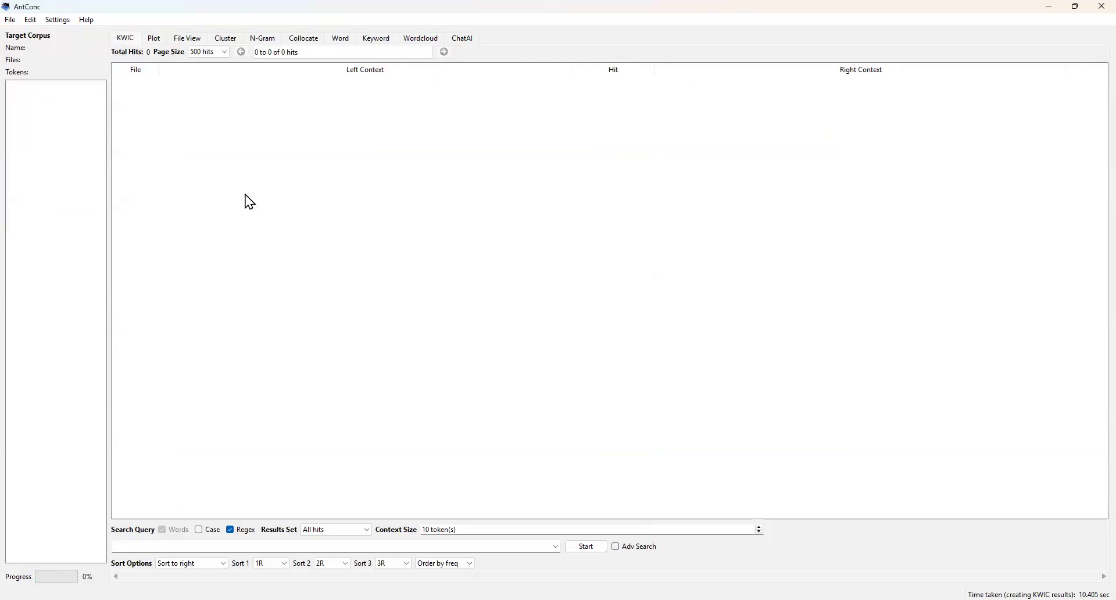
Load the files BROWN_A to BROWN_R from the brown_corpus_untagged folder as a quick corpus.
left_click(11, 21)
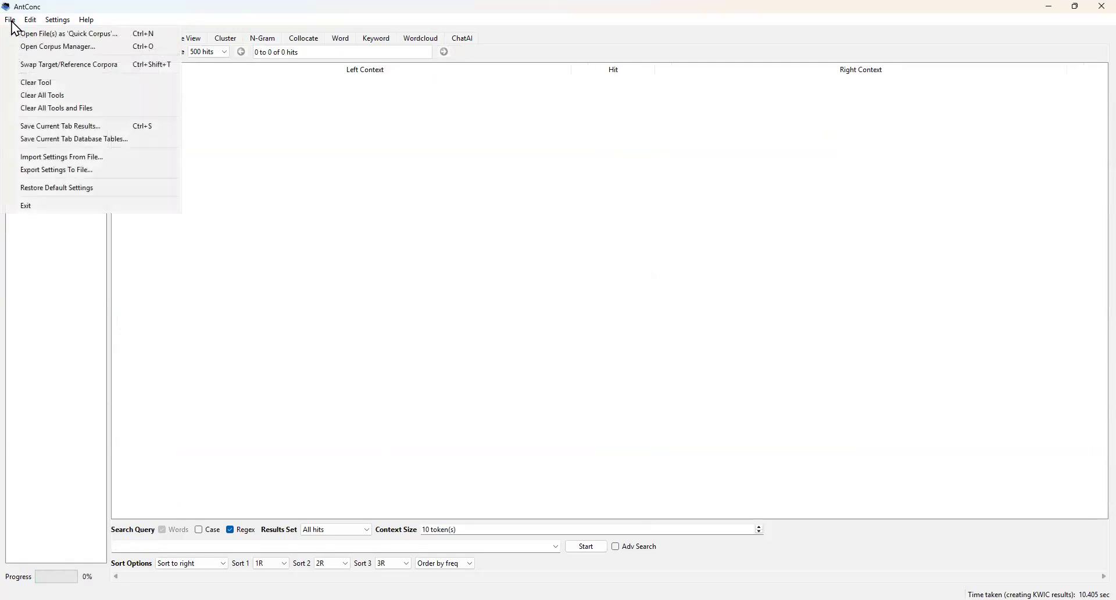
left_click(80, 36)
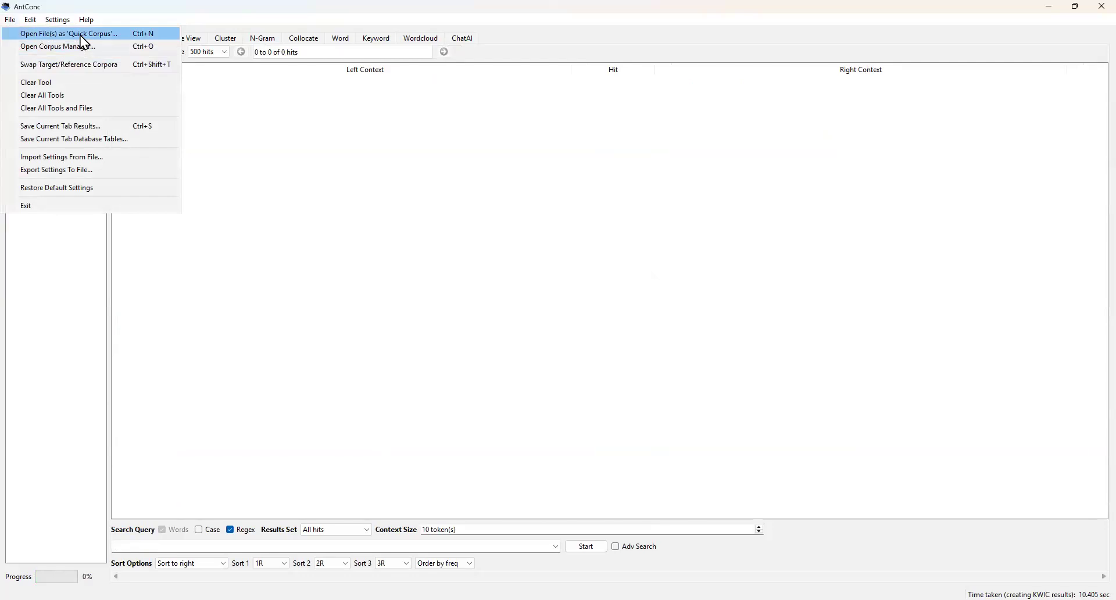
left_click(150, 107)
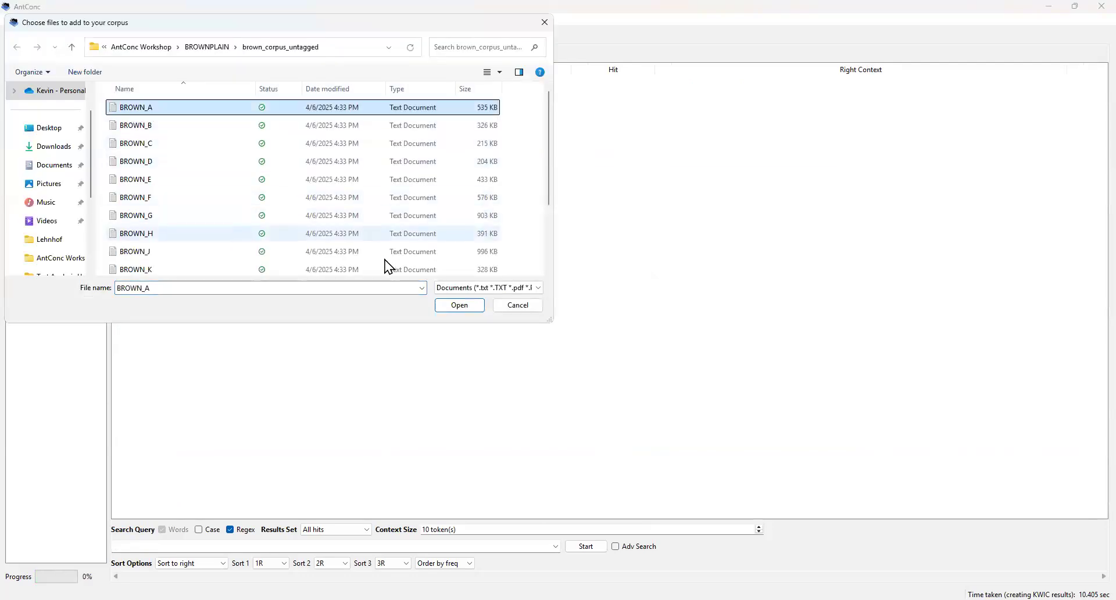
left_click(548, 256)
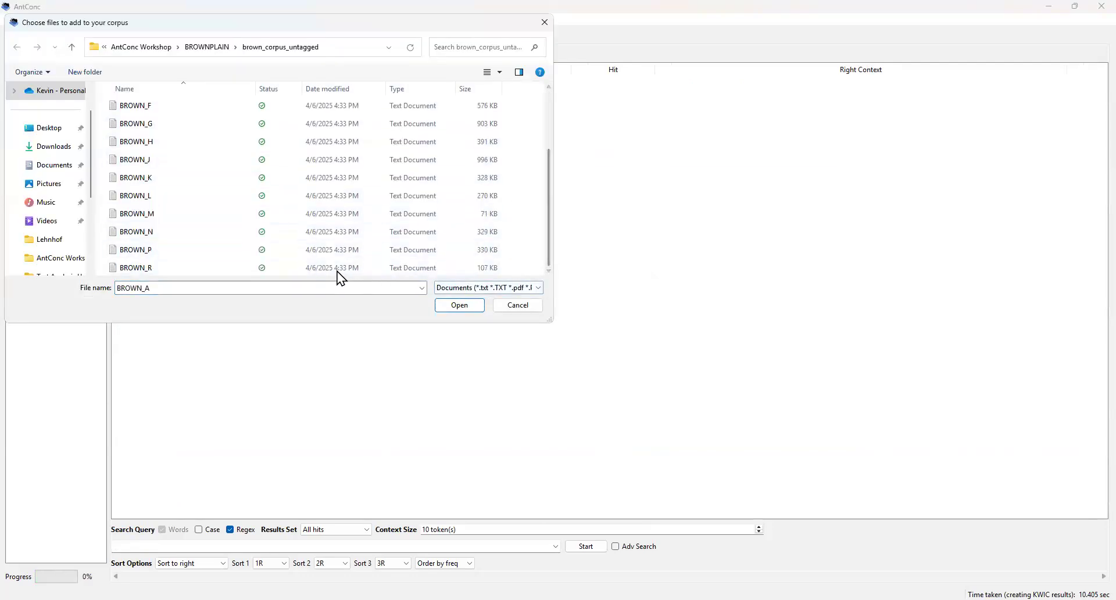
left_click(210, 267, "shift")
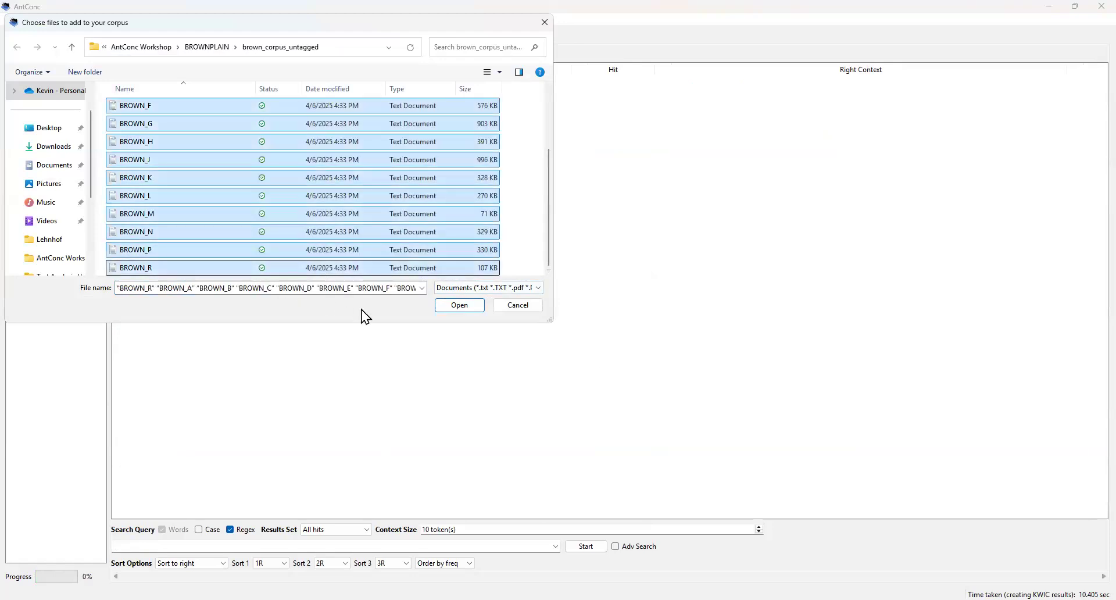
left_click(459, 307)
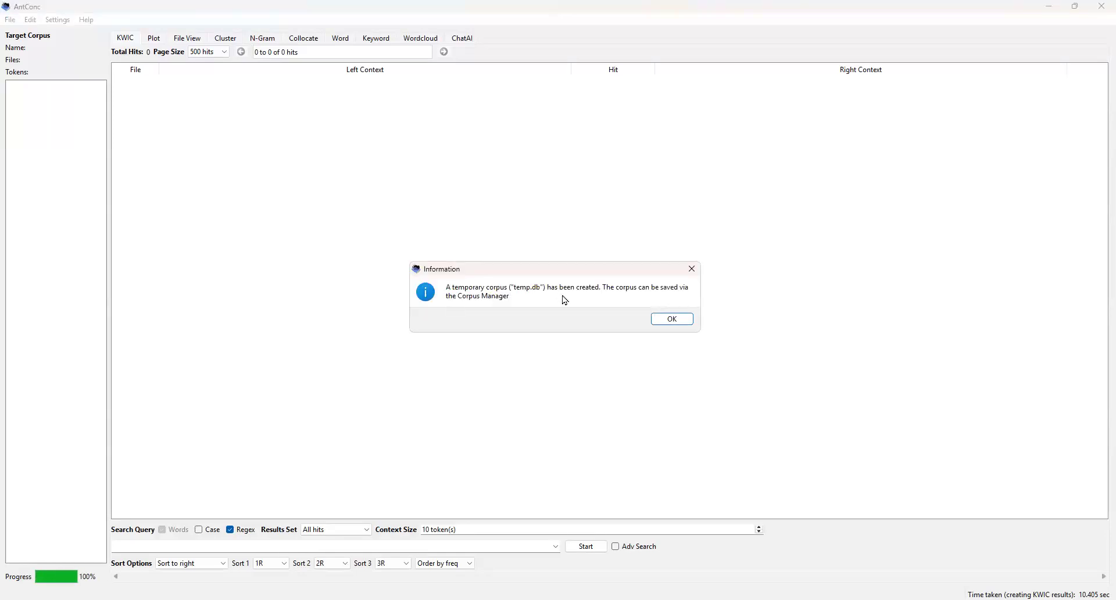
left_click(681, 321)
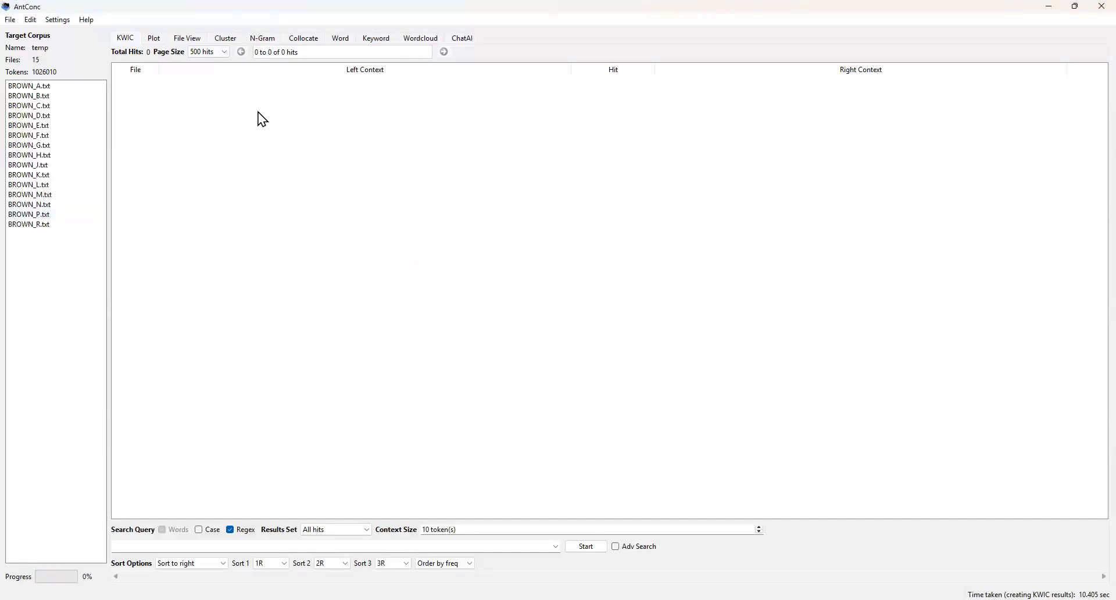
Turn off regex searching in the Plot tool and plot the word "process" across the corpus files.
left_click(153, 39)
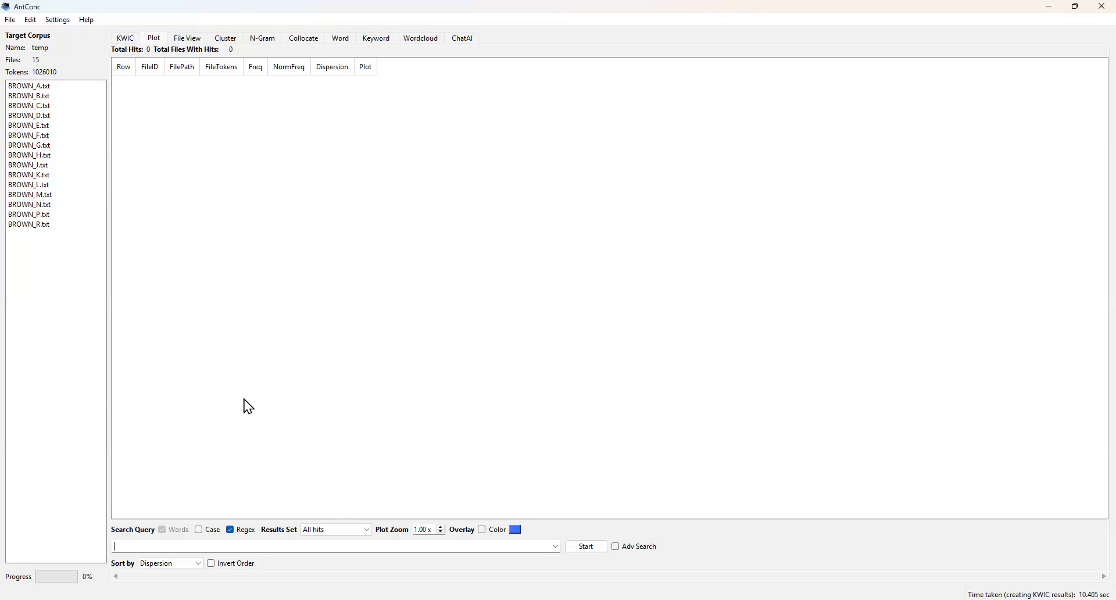
left_click(231, 530)
type("process")
left_click(590, 550)
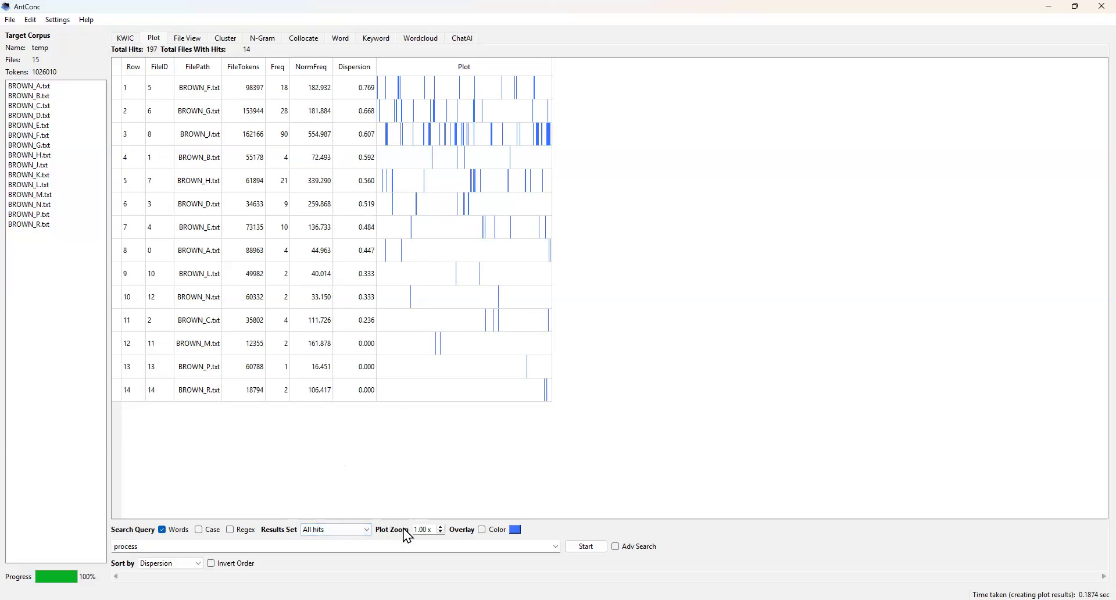
Enlarge the "process" plots by setting the plot zoom to 2x, and raise it to 3x.
left_click(441, 526)
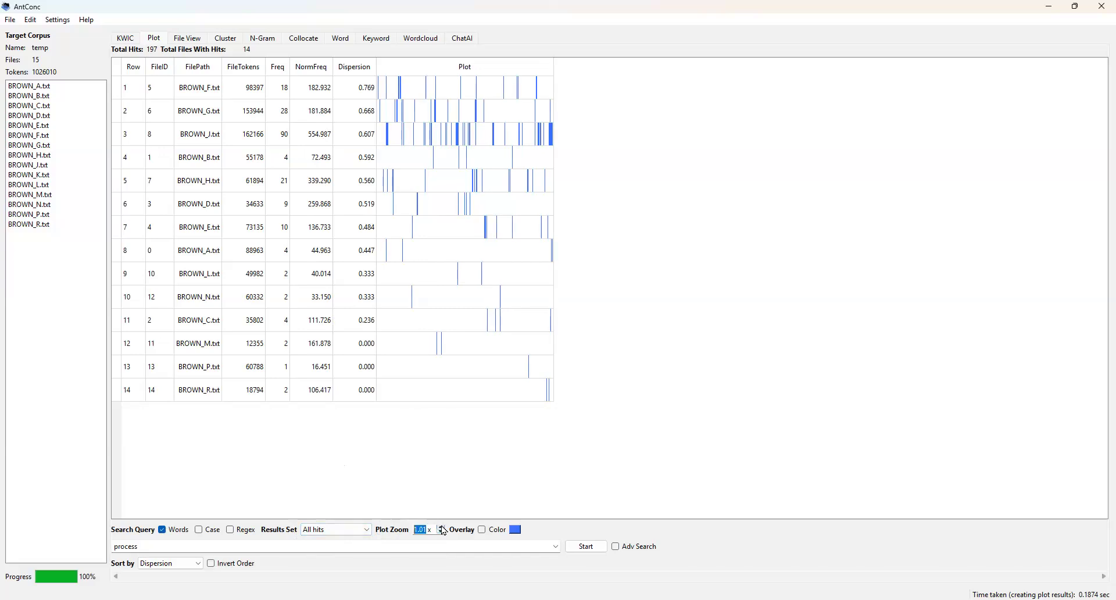
left_click_drag(419, 528, 408, 528)
key("Delete")
key("Delete")
key("Delete")
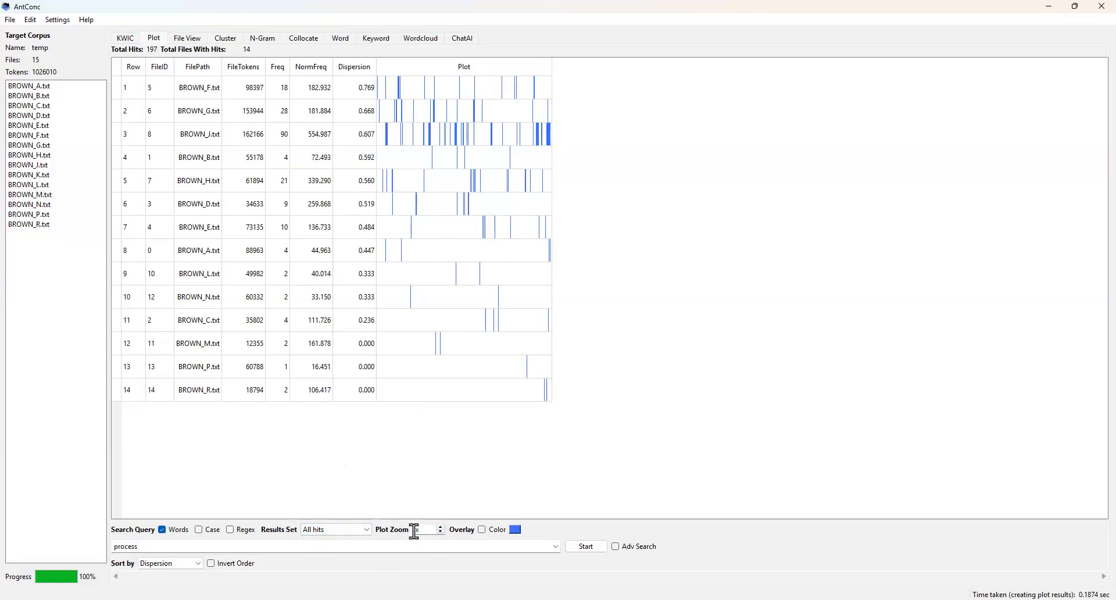
type("2")
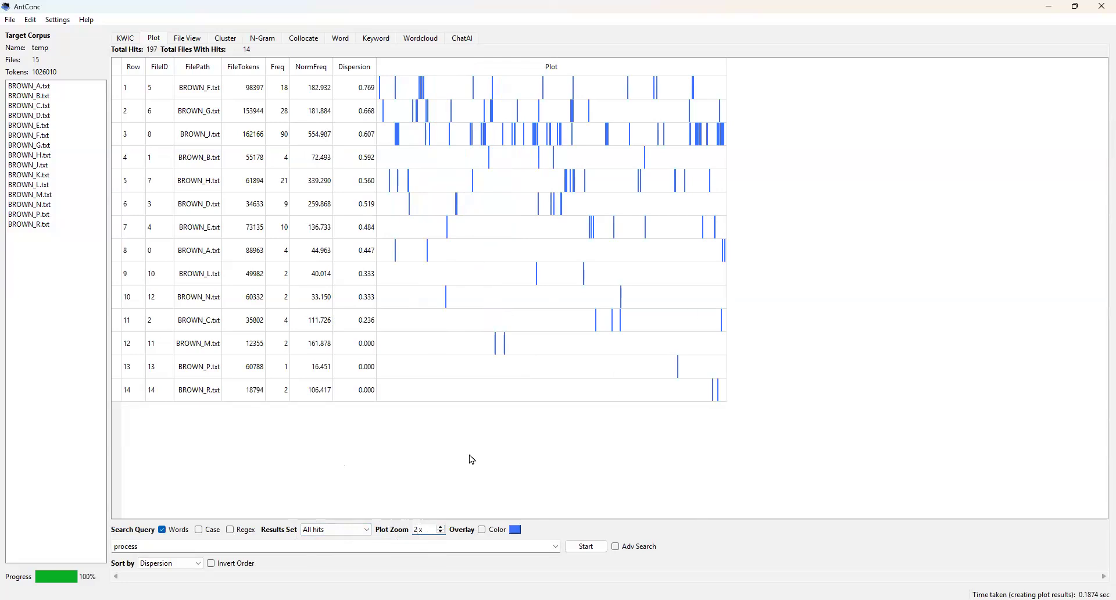
key("BackSpace")
type("3")
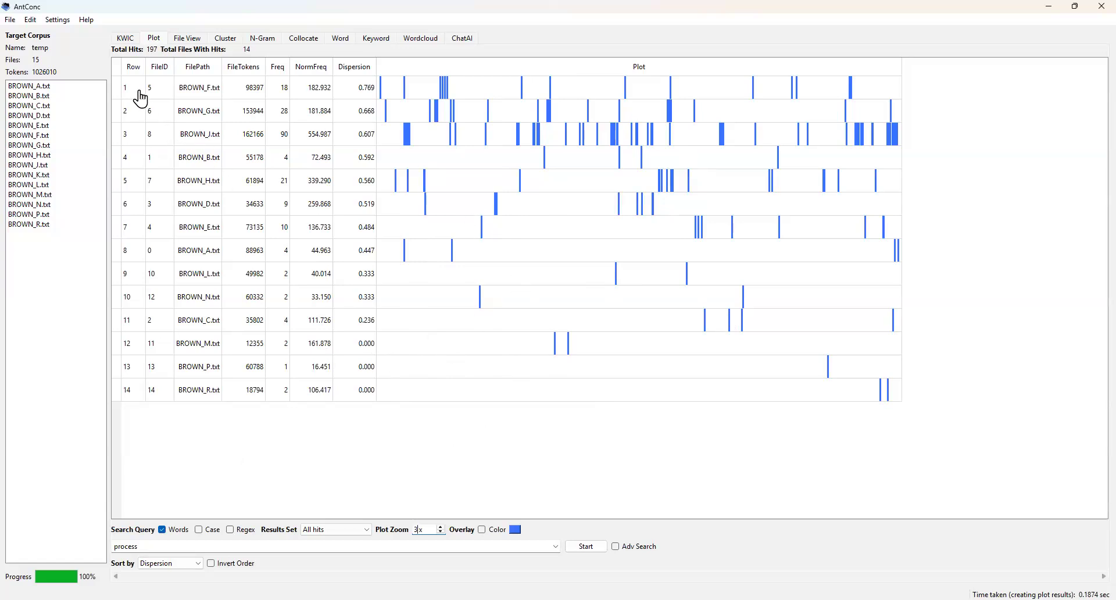
Change the Plot tool's view style to Graphic view and regenerate the "process" plots.
left_click(55, 22)
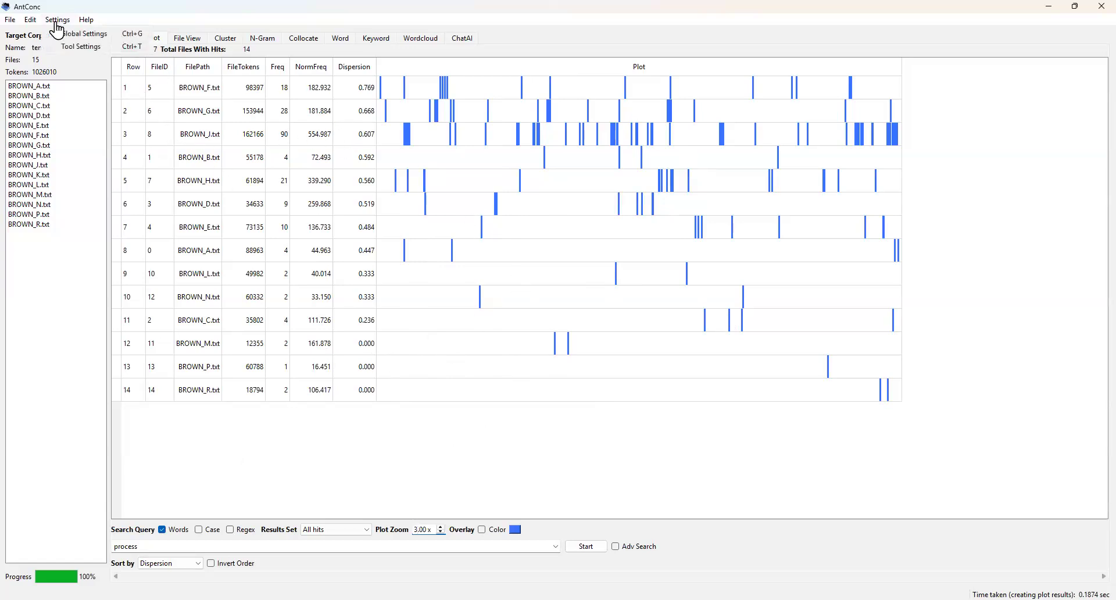
left_click(80, 46)
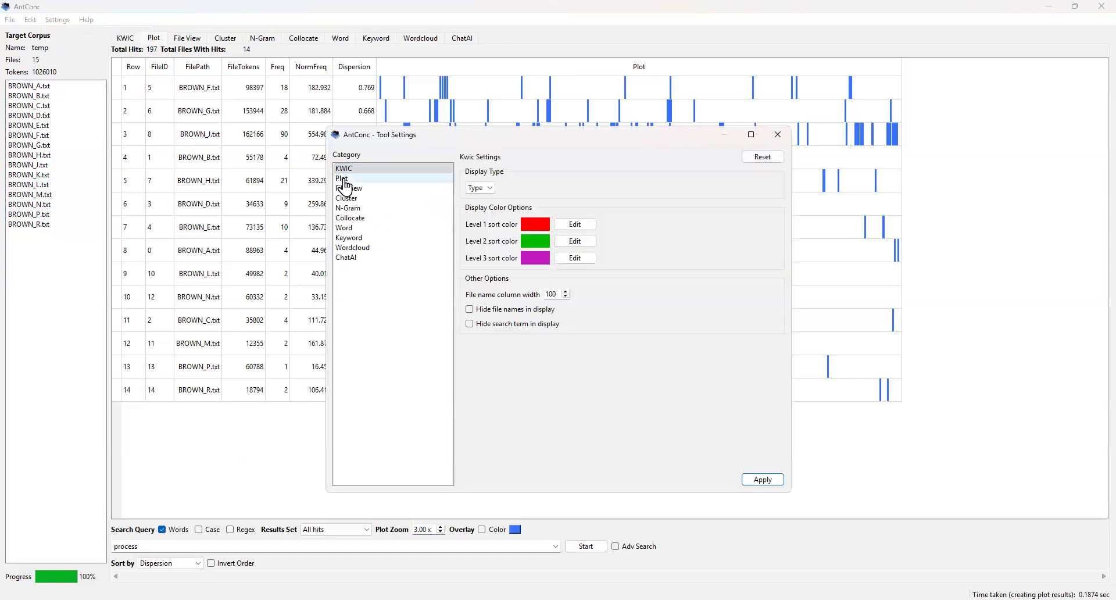
left_click(344, 180)
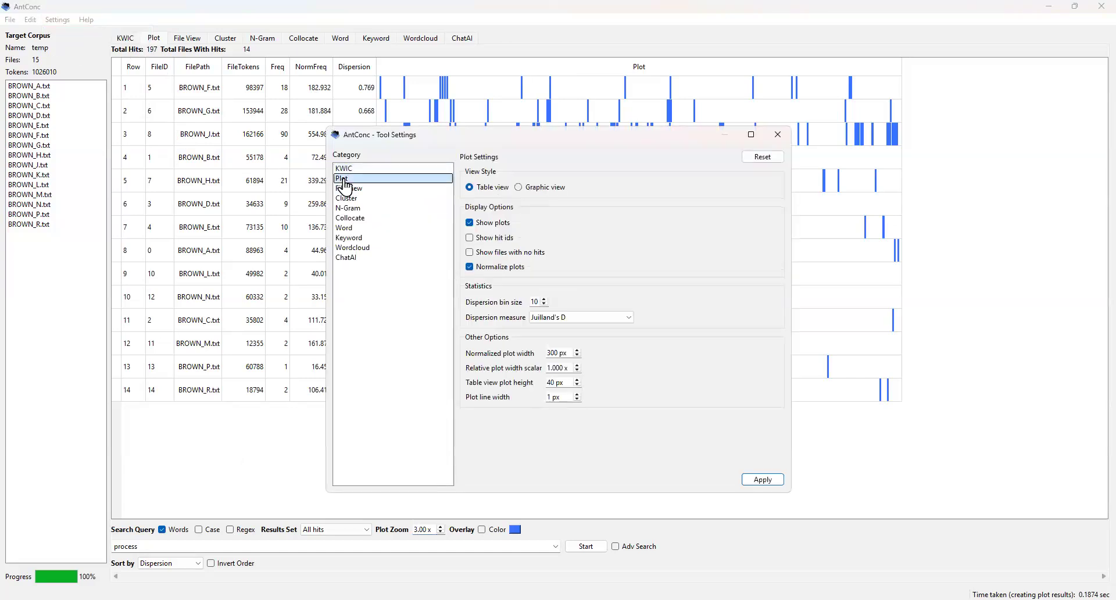
left_click(519, 187)
left_click(763, 480)
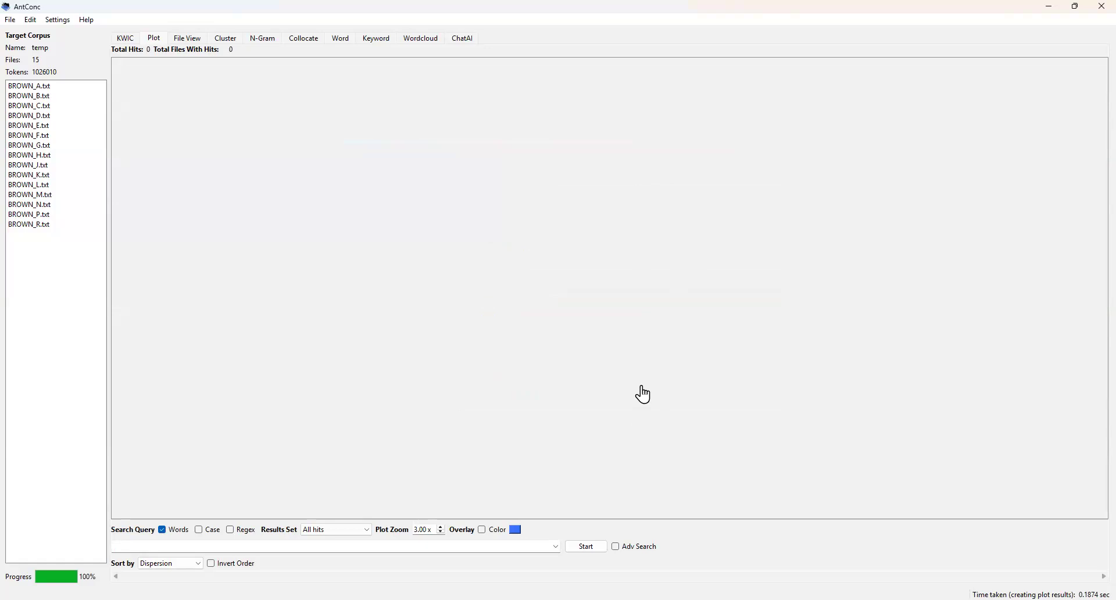
left_click(602, 548)
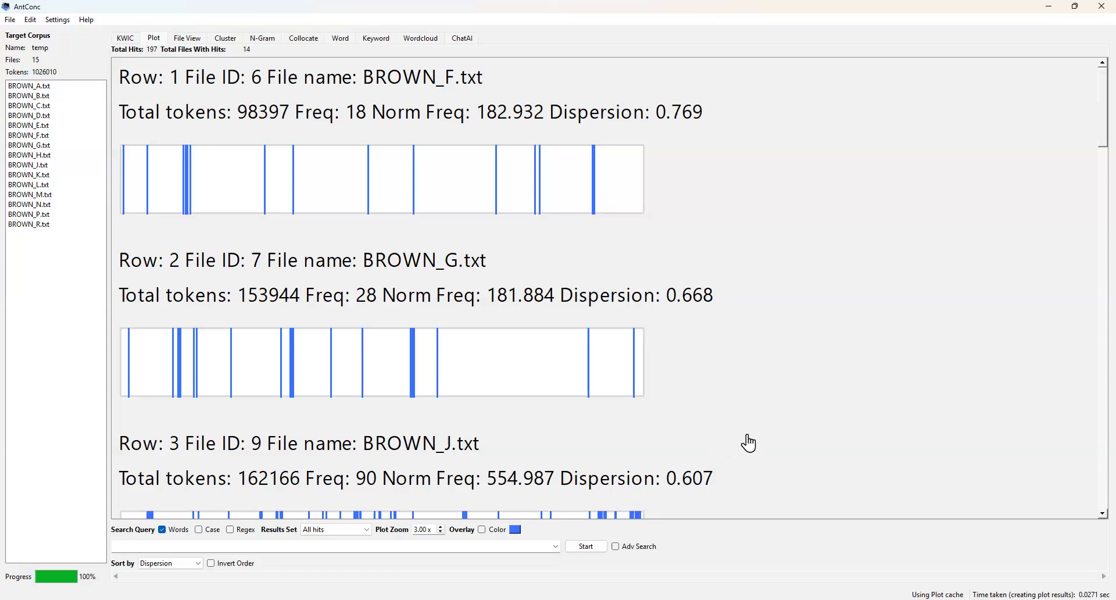
Look through the graphic plots of the individual files and set their plot zoom to 2x.
scroll(795, 384, "down", 2)
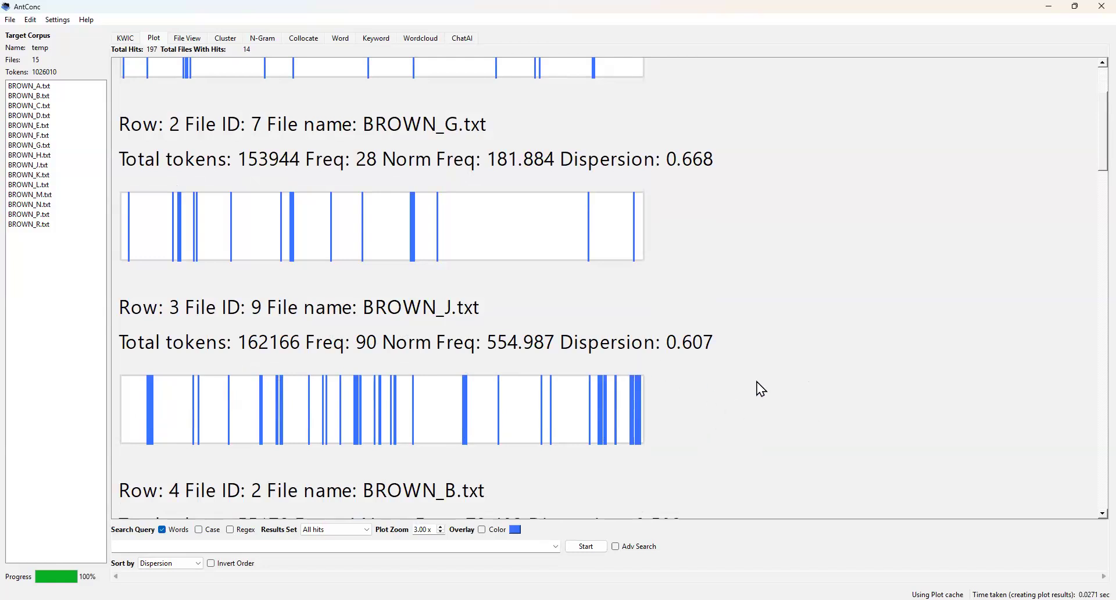
scroll(757, 382, "down", 2)
scroll(757, 382, "down", 2)
scroll(757, 382, "up", 2)
scroll(757, 382, "up", 3)
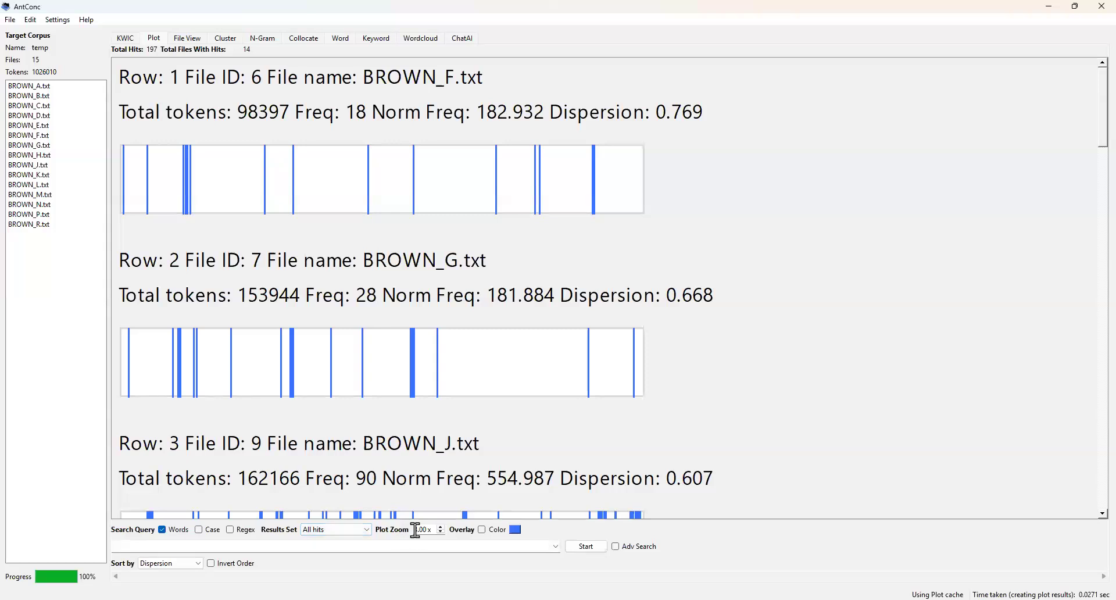
left_click_drag(418, 529, 407, 529)
type("2")
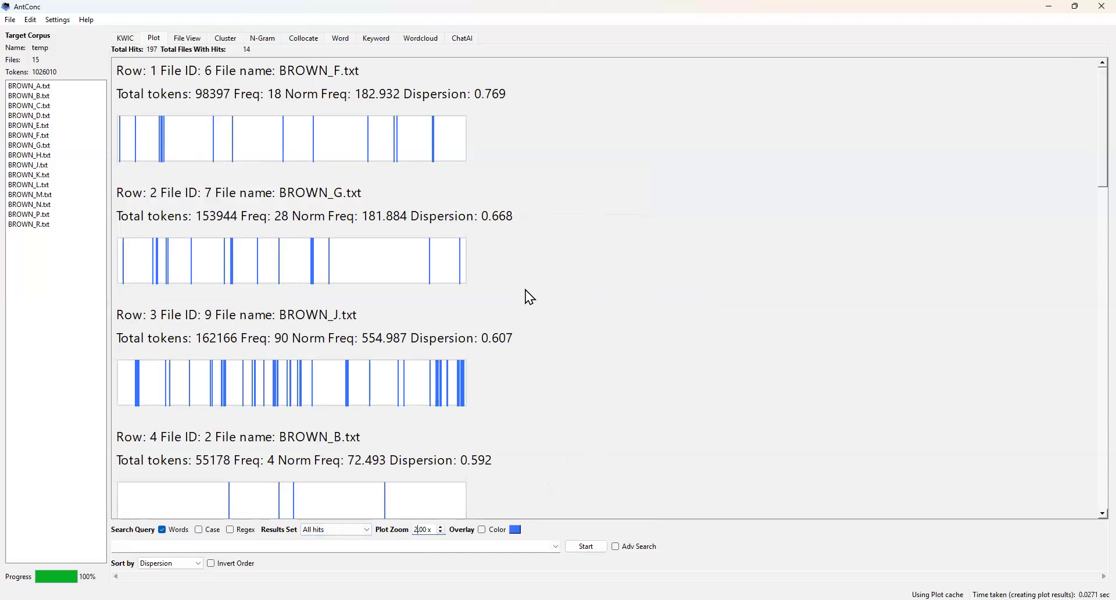
Save the current plot results as the PNG image Plot_results in the AntConc Workshop folder on the Desktop, replacing the existing file.
left_click(10, 20)
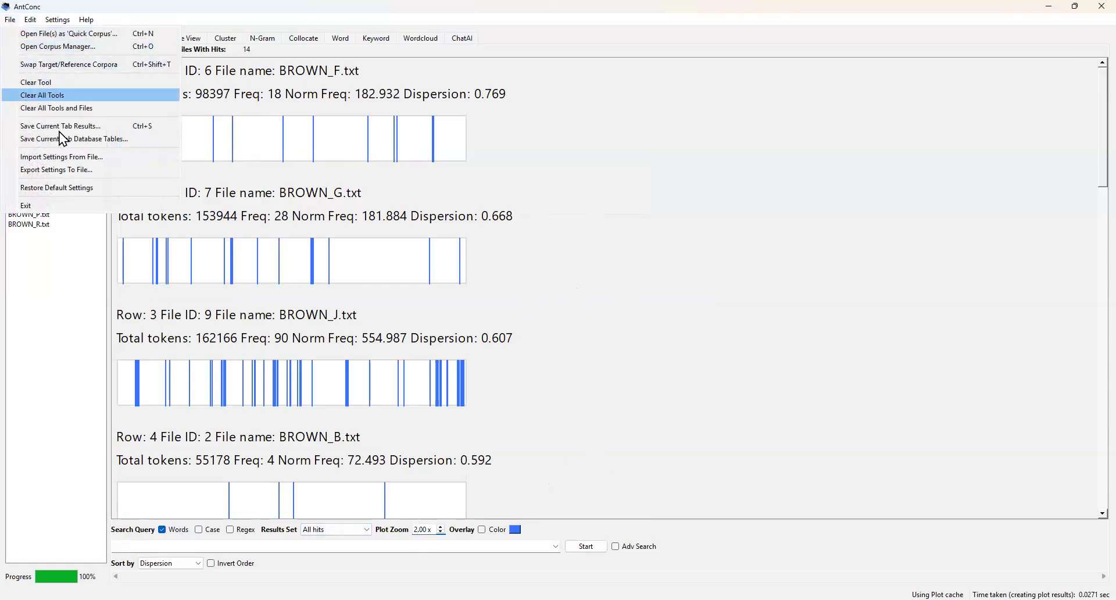
left_click(96, 132)
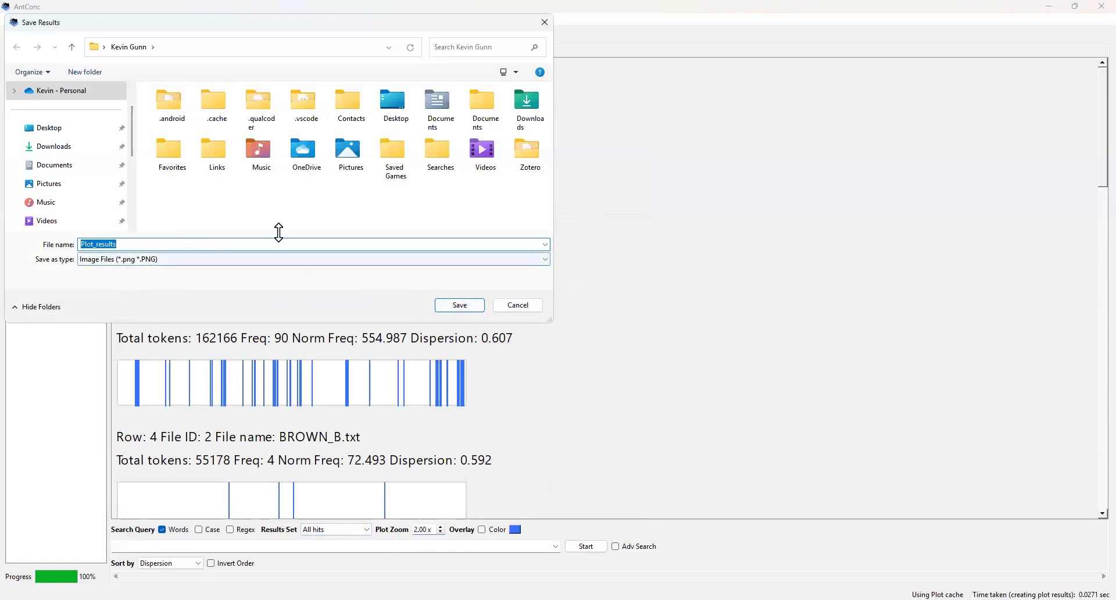
left_click(69, 131)
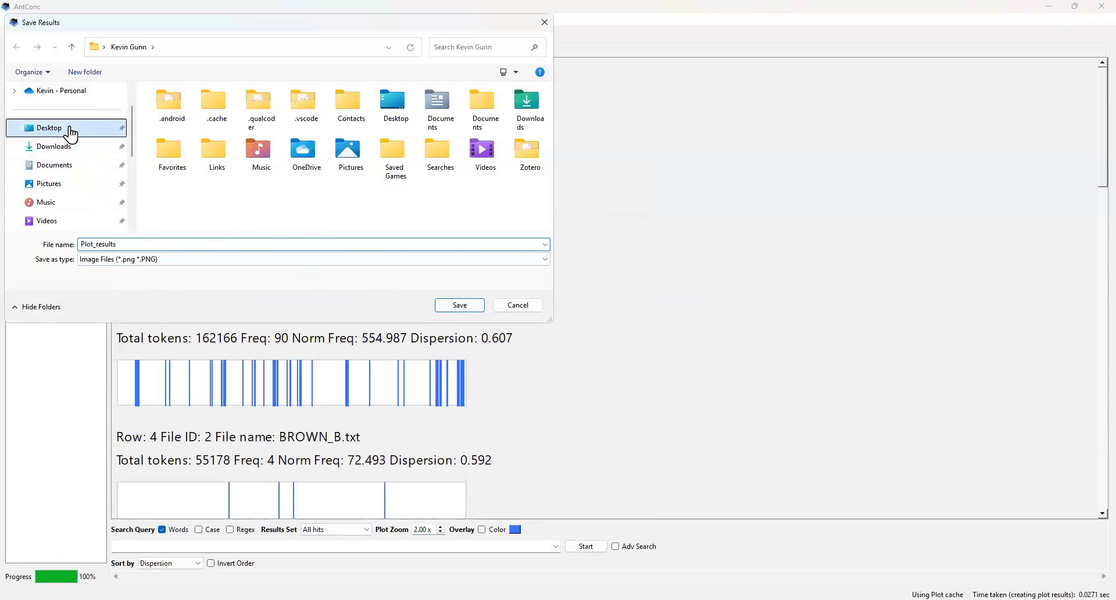
double_click(213, 127)
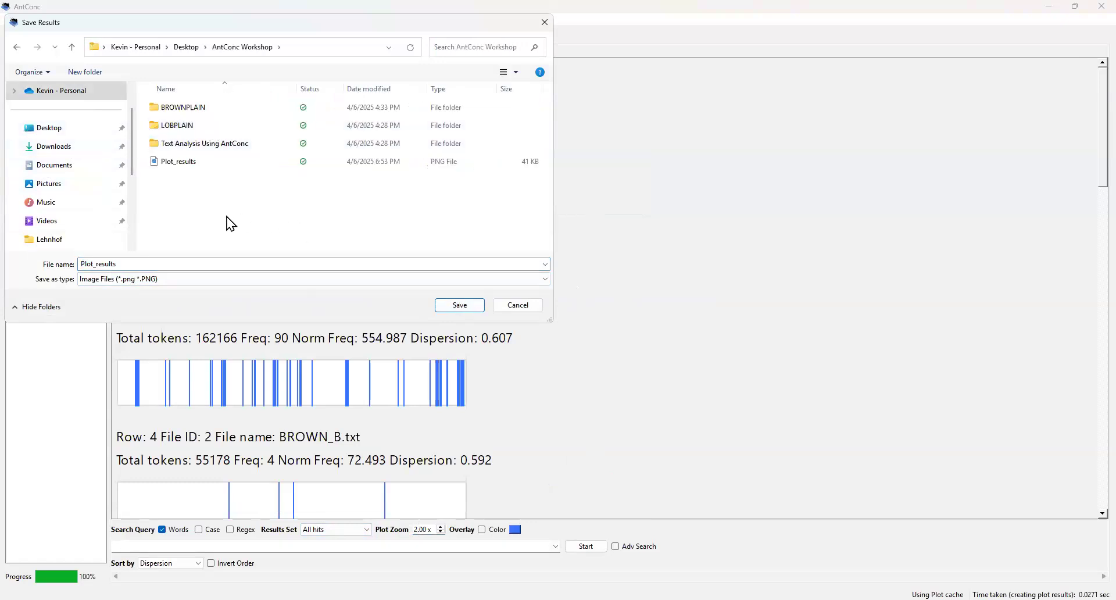
left_click(459, 306)
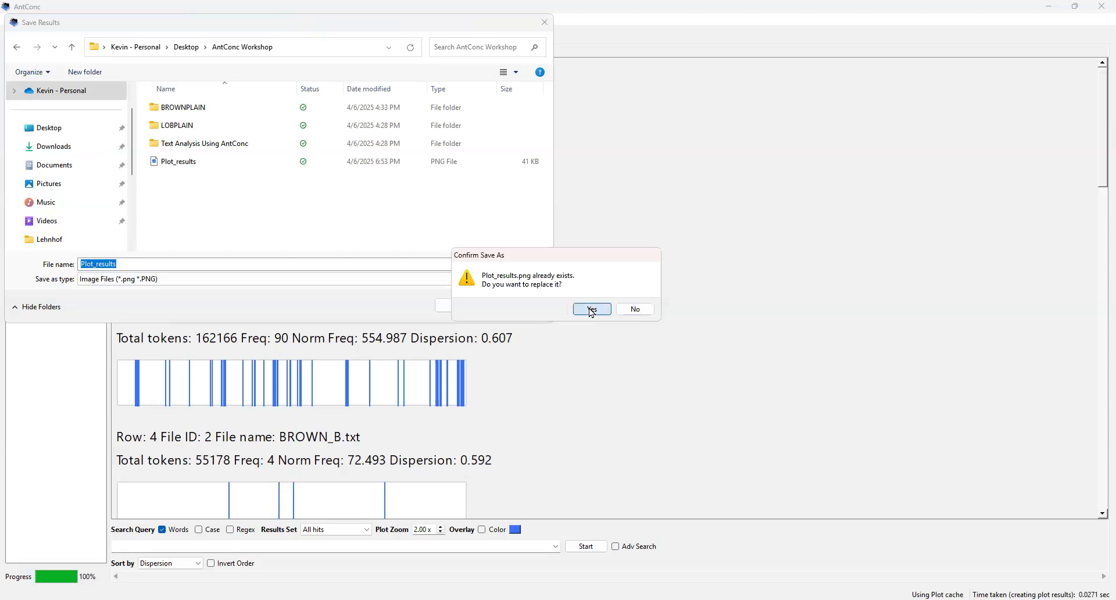
left_click(591, 310)
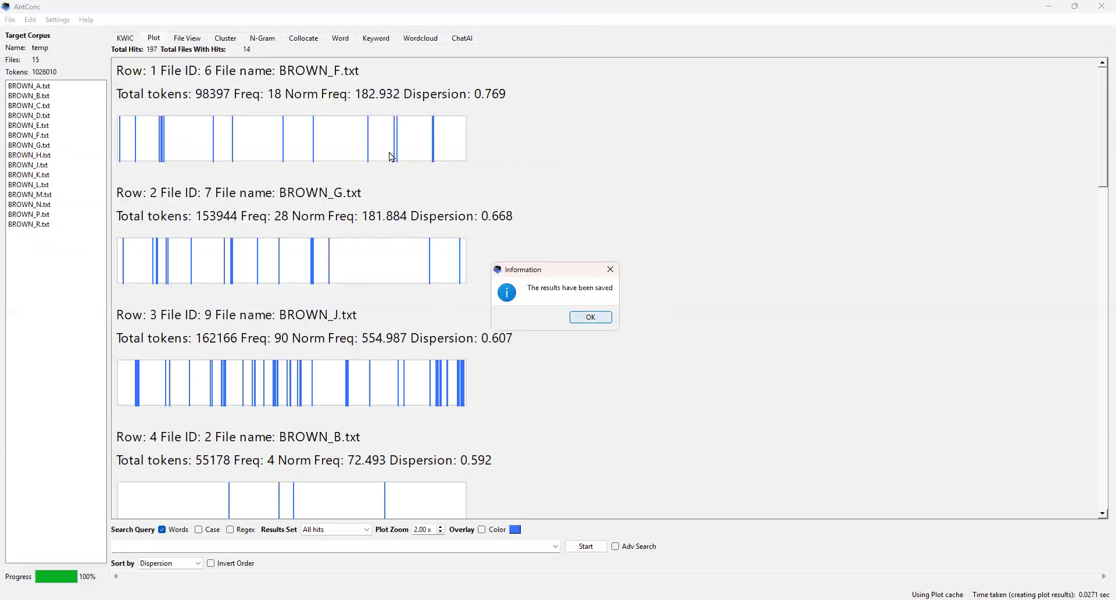
key("Return")
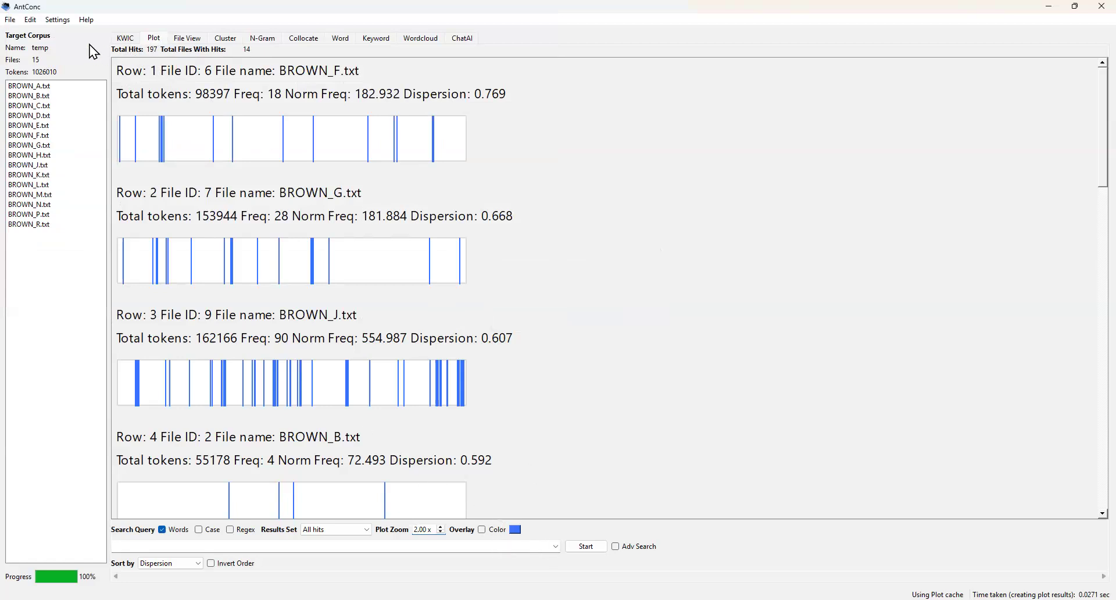
Change the Plot tool's view style back to Table view and regenerate the "process" plots.
left_click(58, 21)
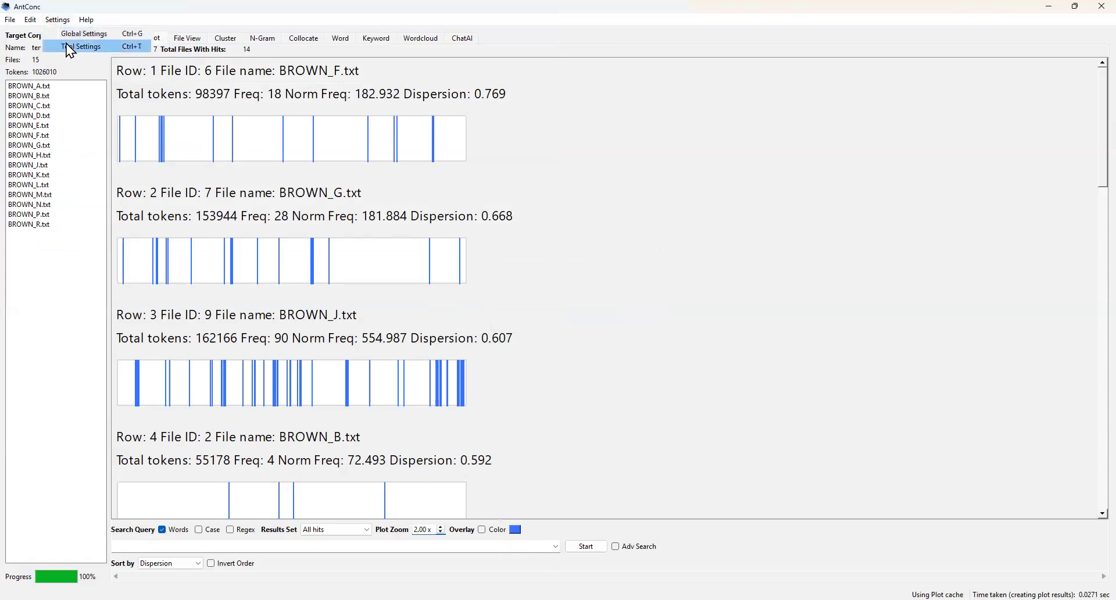
left_click(69, 48)
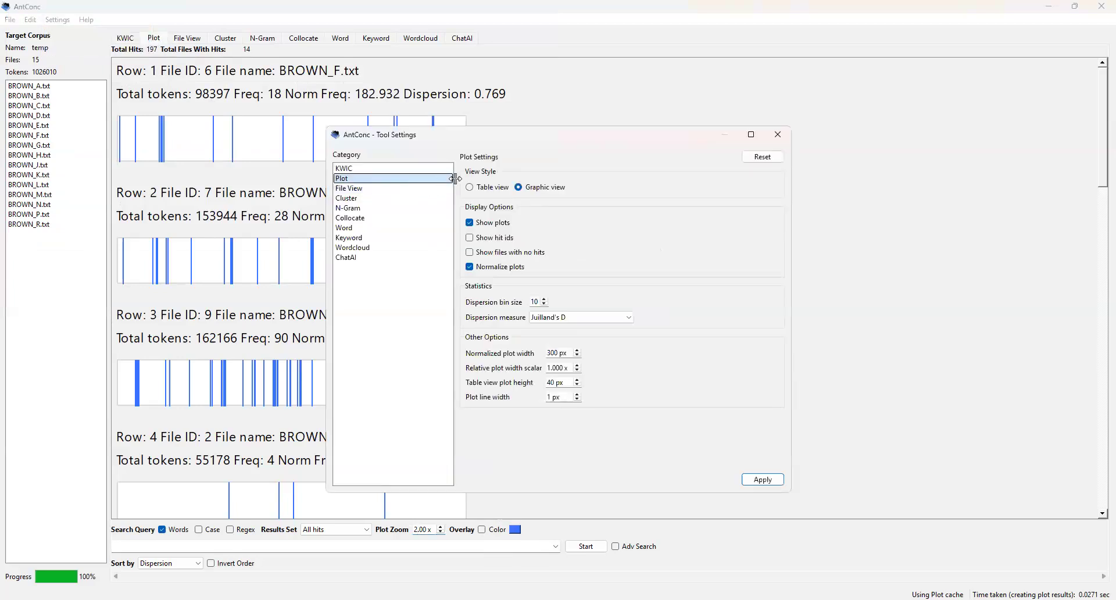
left_click(470, 187)
left_click(763, 479)
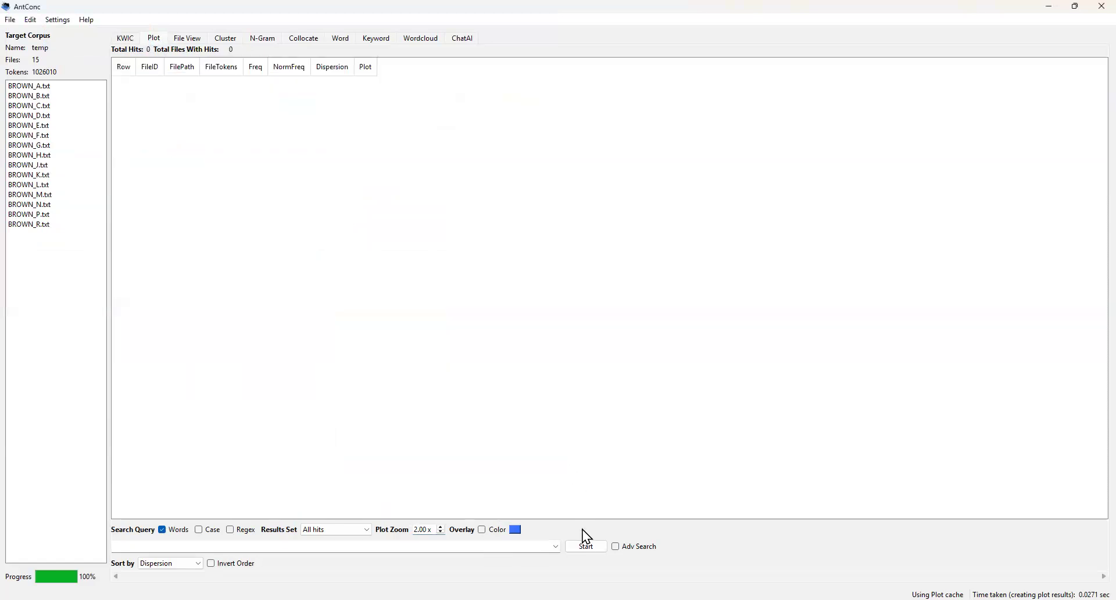
left_click(586, 546)
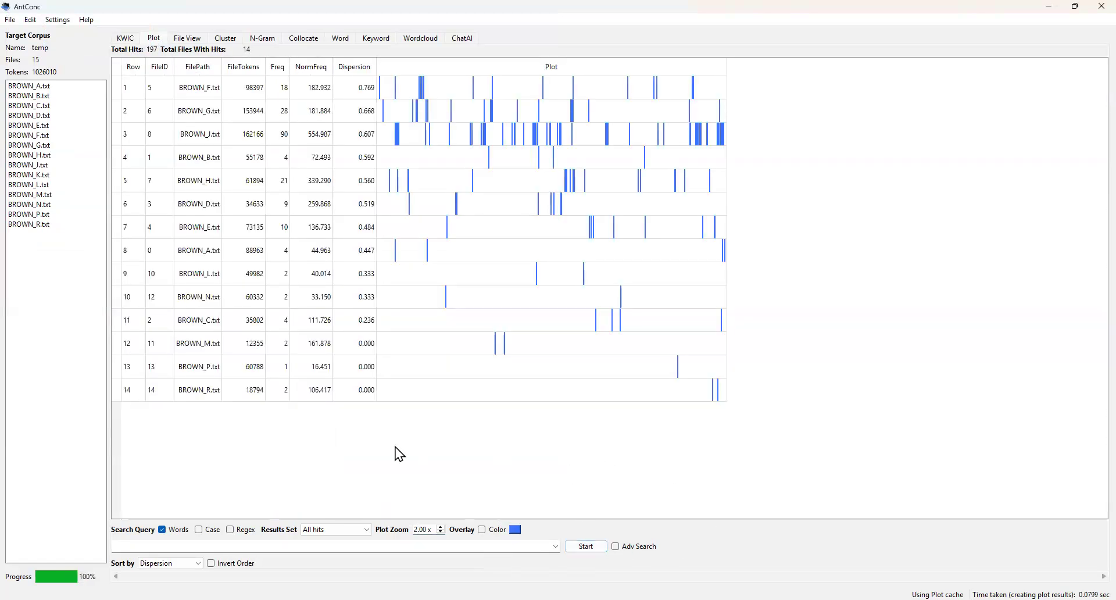
Plot the phrase "we are" across the corpus files.
left_click(247, 545)
type("we are")
left_click(585, 549)
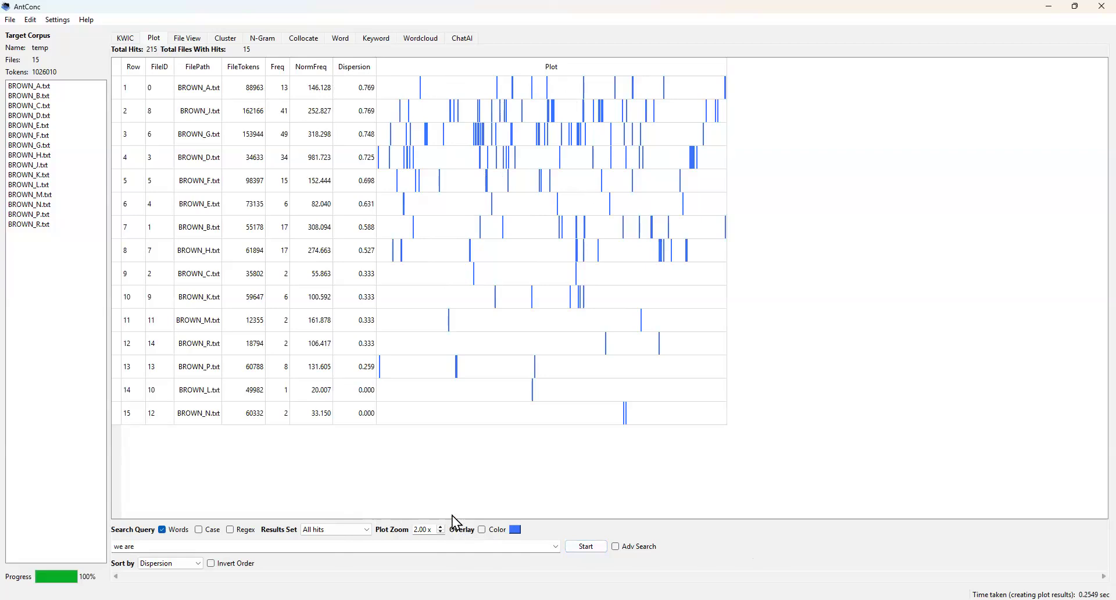
Overlay the plot of the phrase "we have" in red (#ff0000) on the existing "we are" plots.
left_click(481, 530)
key("BackSpace")
key("BackSpace")
type("have")
left_click(516, 529)
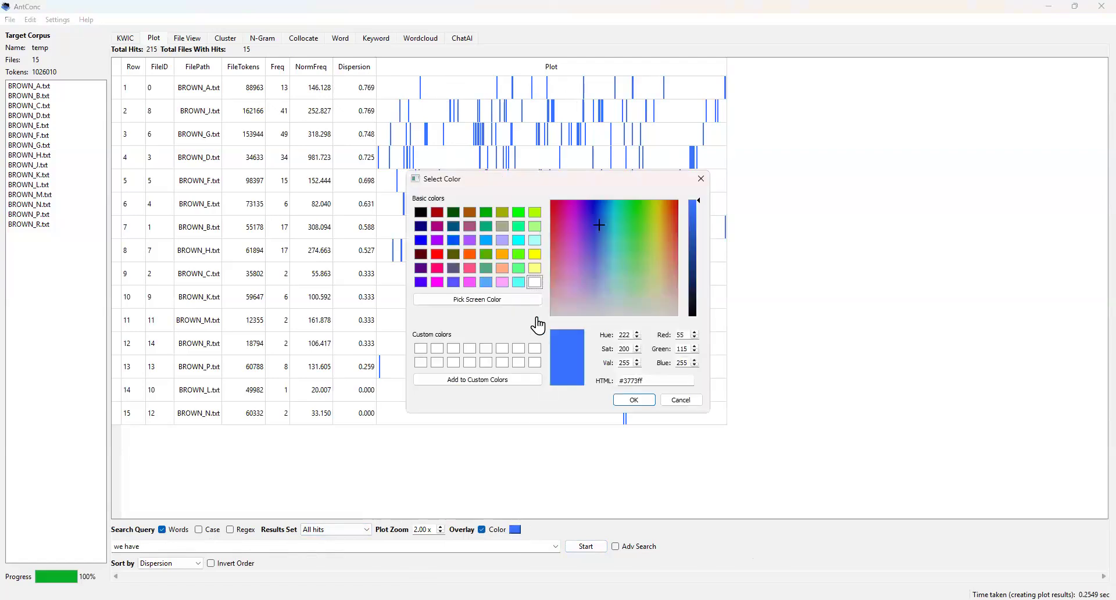
left_click(437, 254)
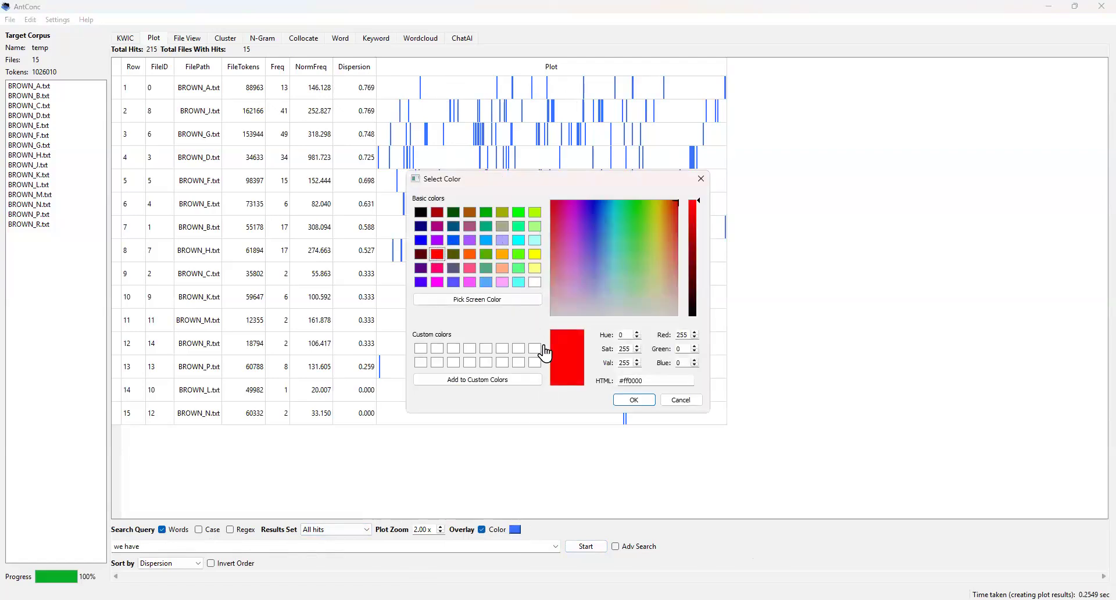
left_click(635, 400)
left_click(576, 550)
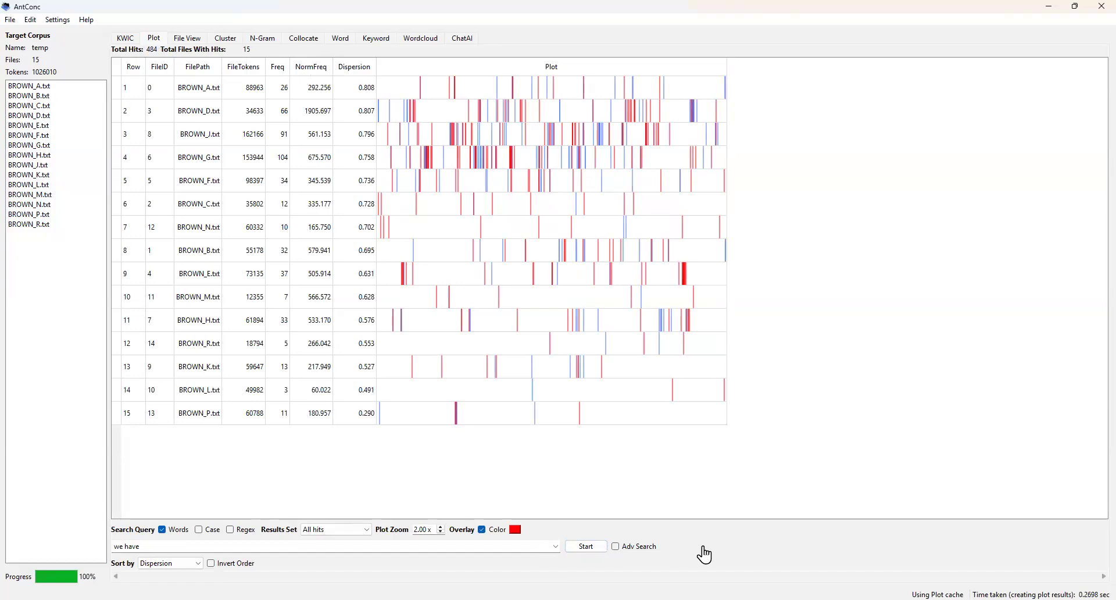
Open a "we have" hit from the BROWN_C.txt plot in its source text and read the surrounding passages.
left_click(531, 206)
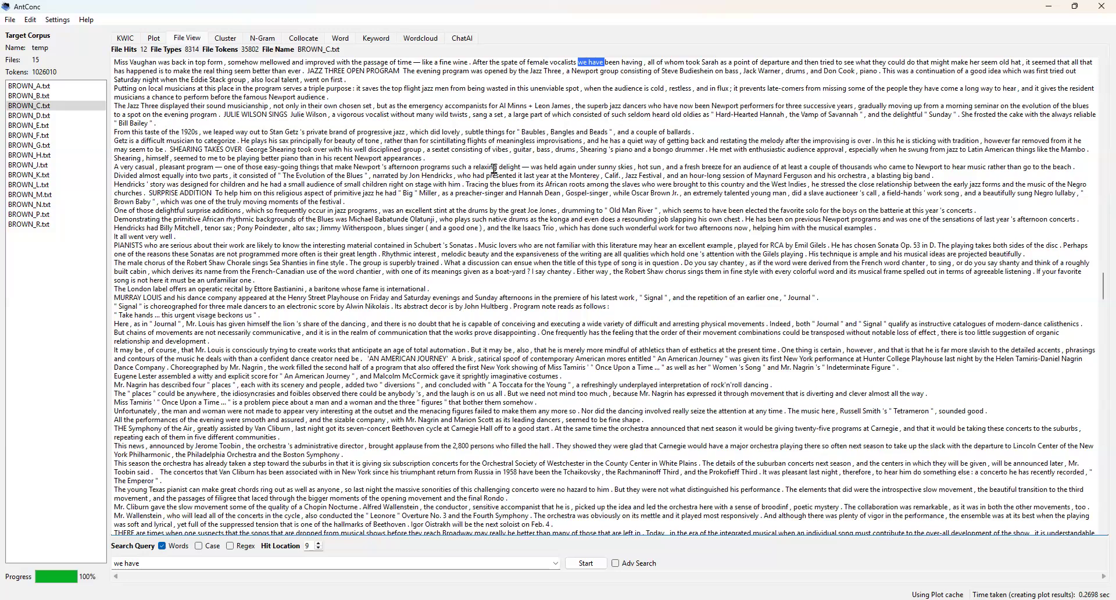
scroll(494, 169, "down", 15)
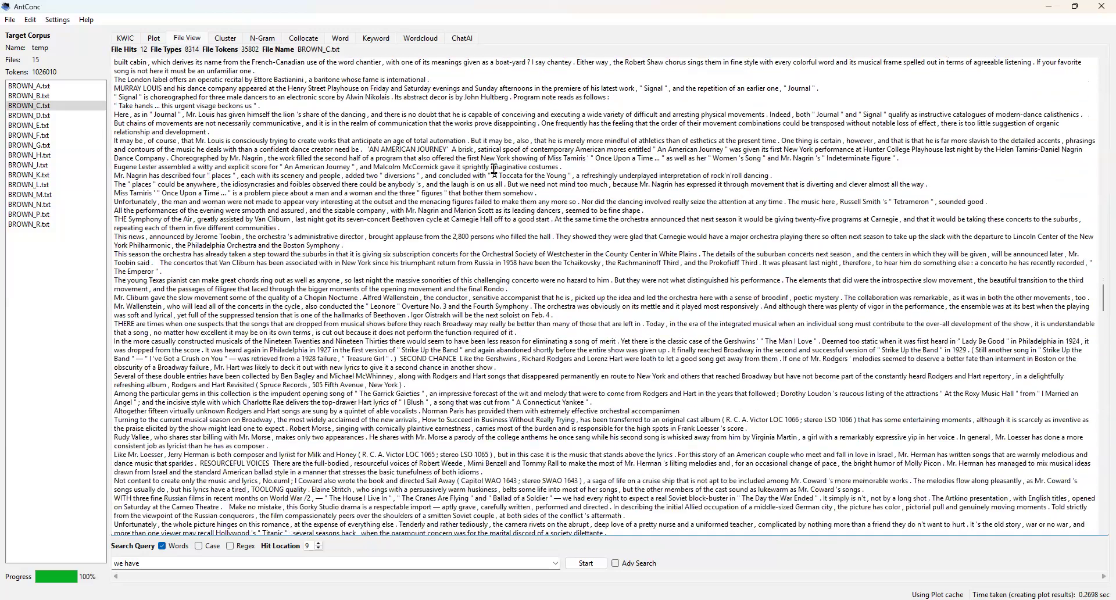
scroll(494, 169, "down", 13)
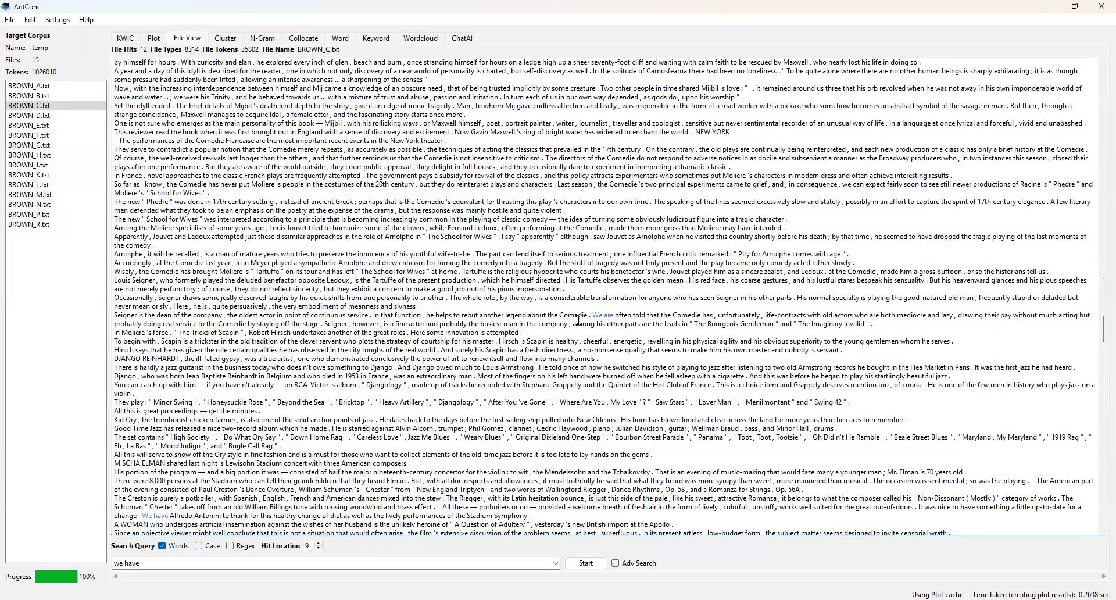
scroll(535, 257, "up", 10)
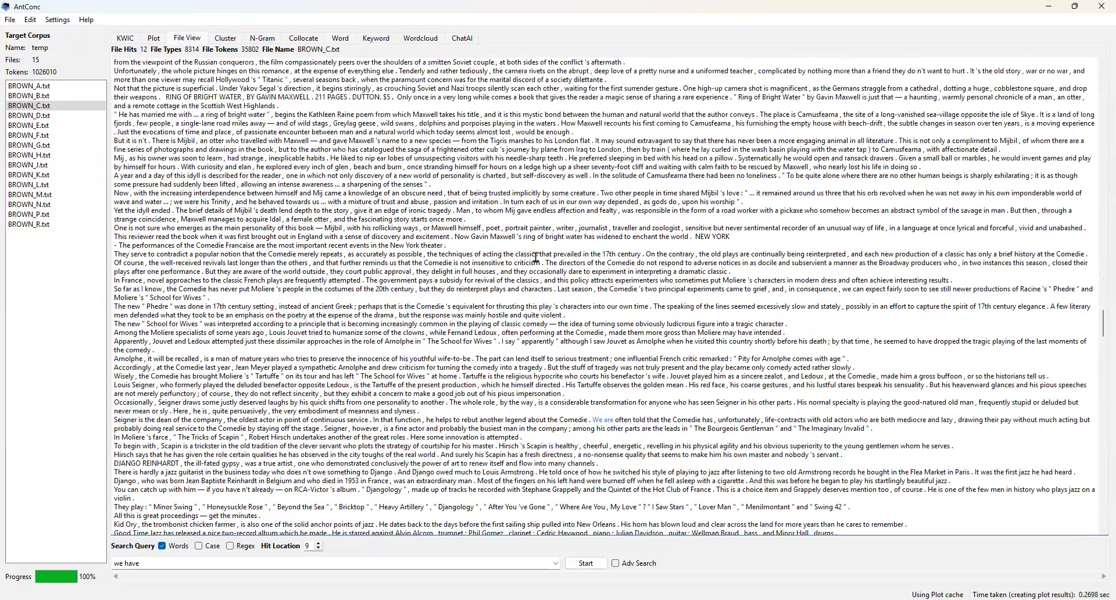
scroll(536, 257, "up", 12)
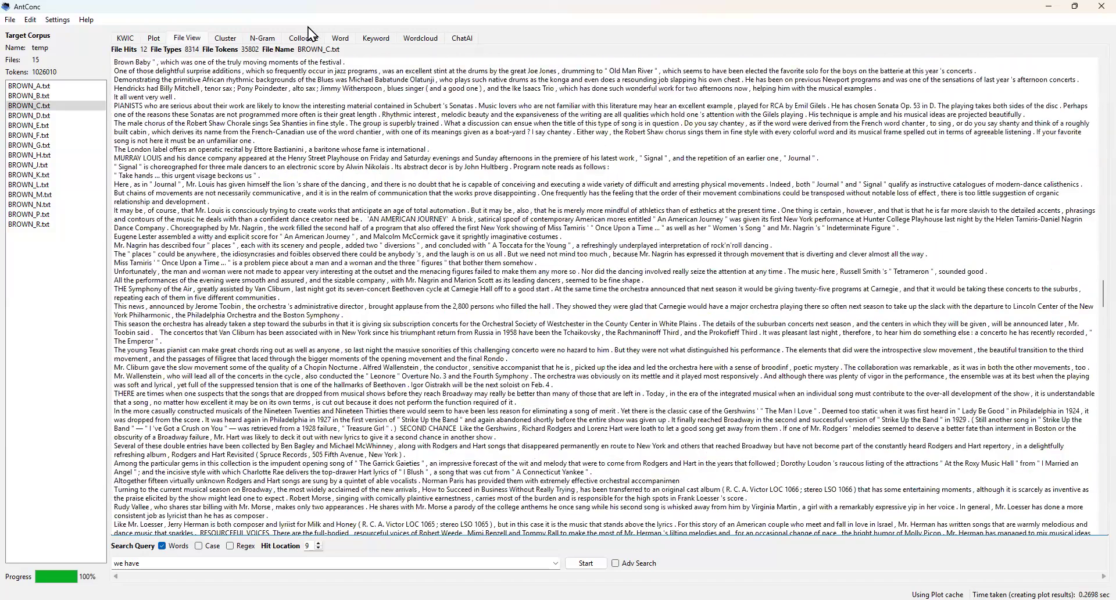
Sort the overlaid phrase plots by Frequency, and re-sort them by NormFrequency.
left_click(154, 39)
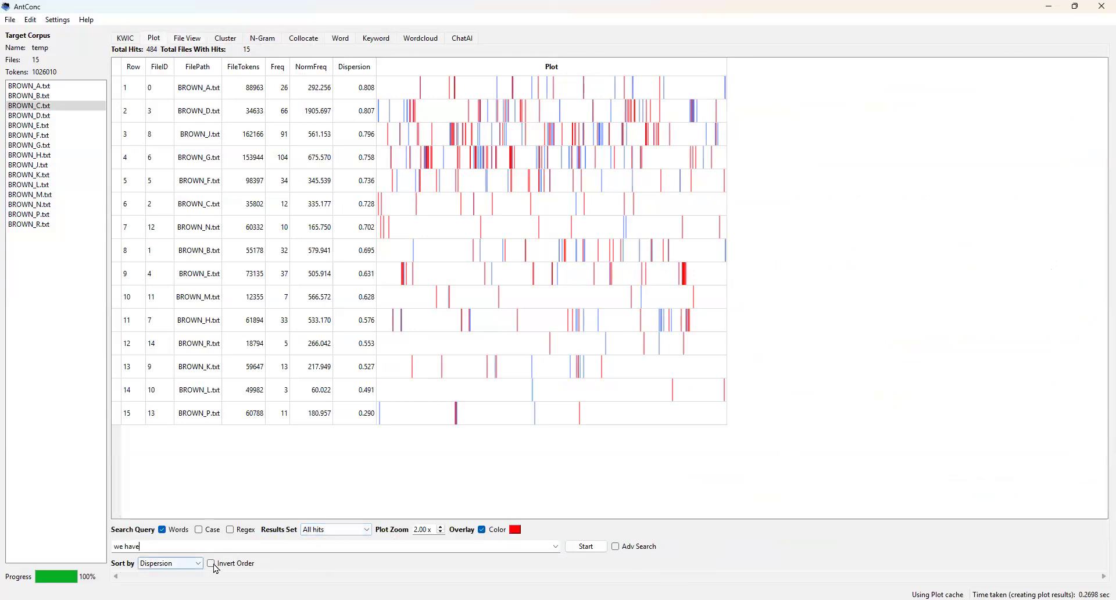
left_click(196, 564)
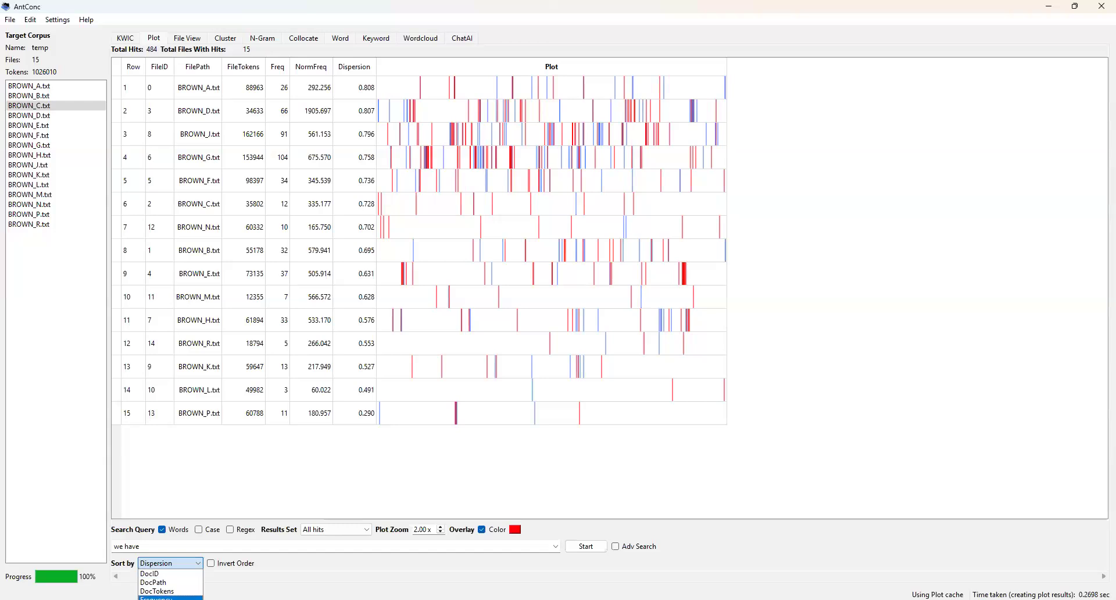
left_click(169, 597)
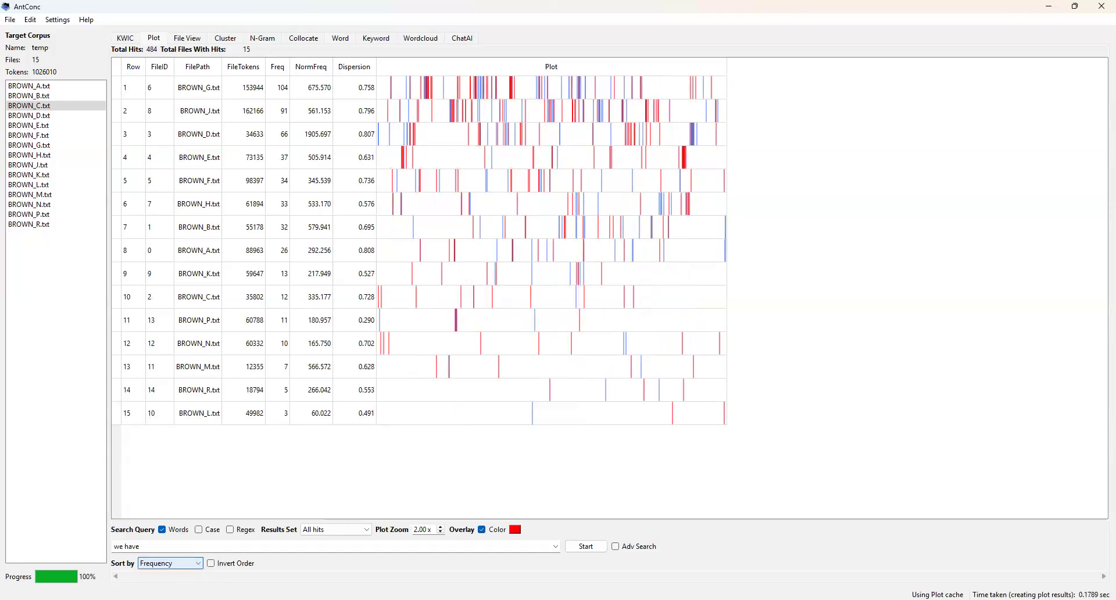
left_click(199, 564)
left_click(168, 599)
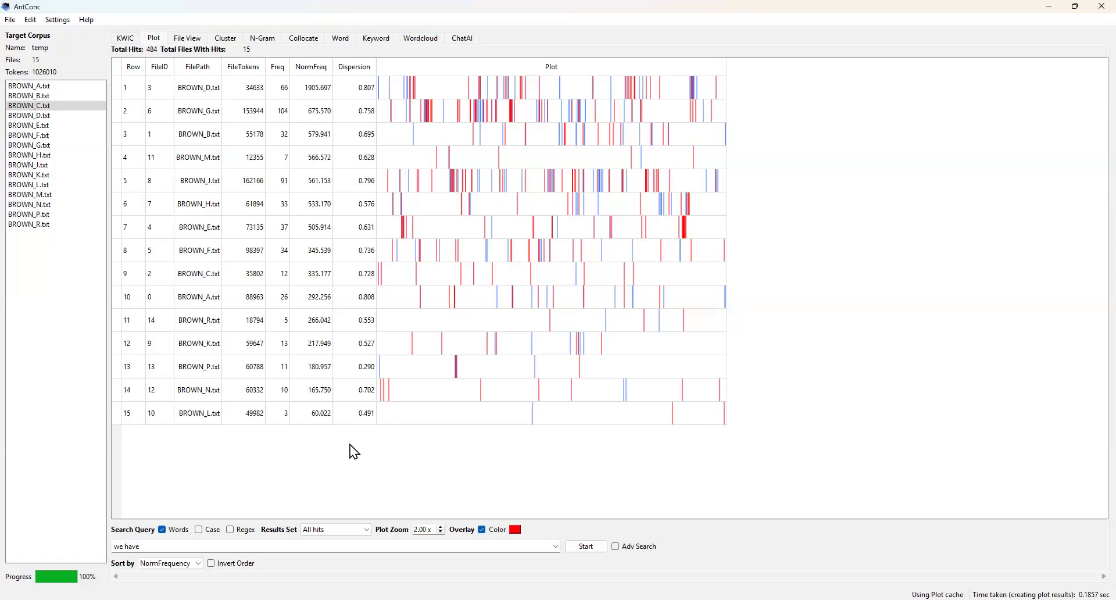
Look through the BROWN_C.txt text for highlighted "we have" and "we are" hits.
left_click(185, 40)
scroll(443, 184, "up", 10)
scroll(527, 209, "up", 15)
scroll(526, 208, "up", 15)
scroll(527, 211, "down", 8)
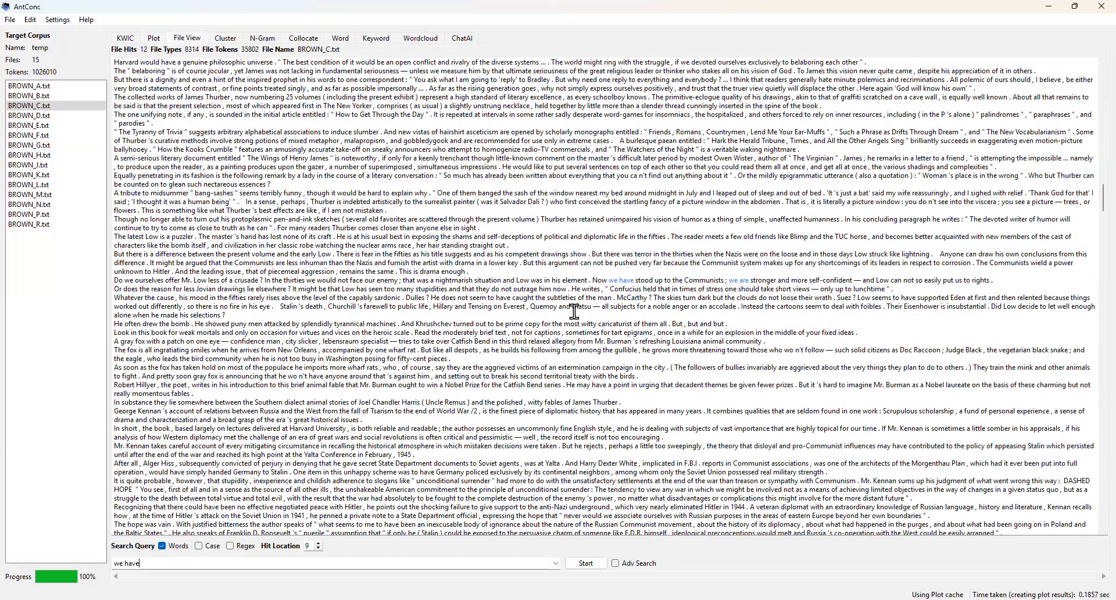
Generate the collocates of the word "process" with the Collocate tool.
left_click(303, 39)
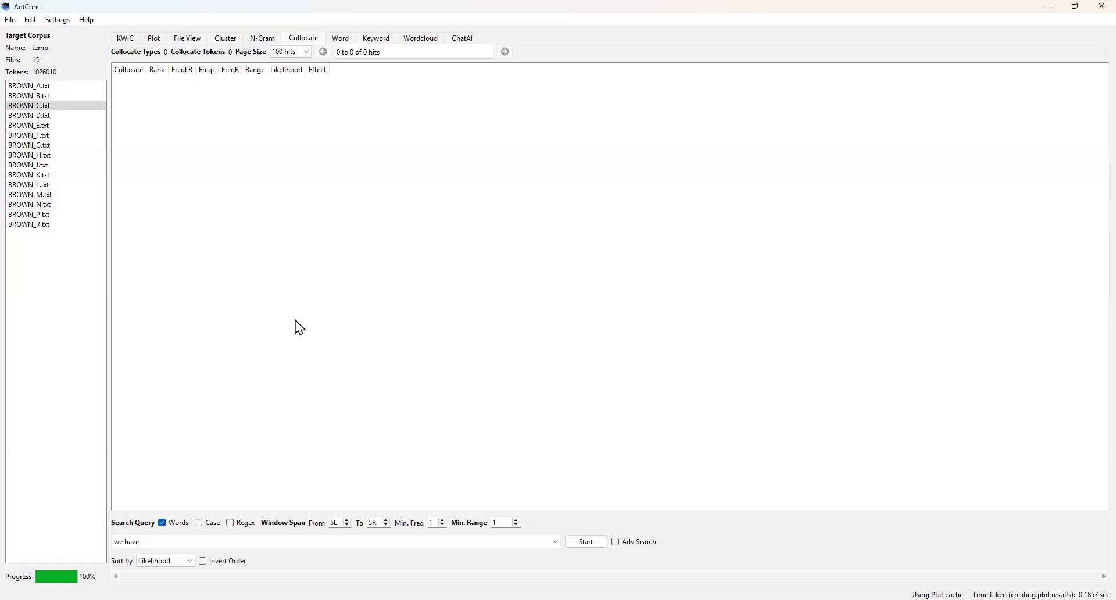
key("ctrl+a")
type("process")
left_click(598, 542)
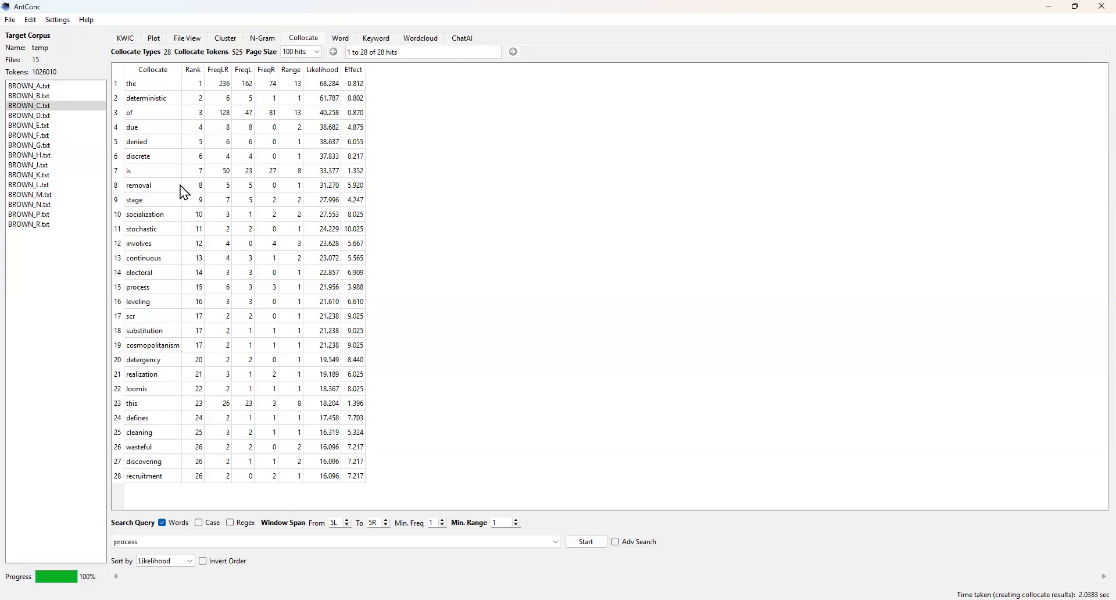
View the concordance lines for the collocates "removal" and "stage", running a KWIC search for "process" between them.
left_click(145, 187)
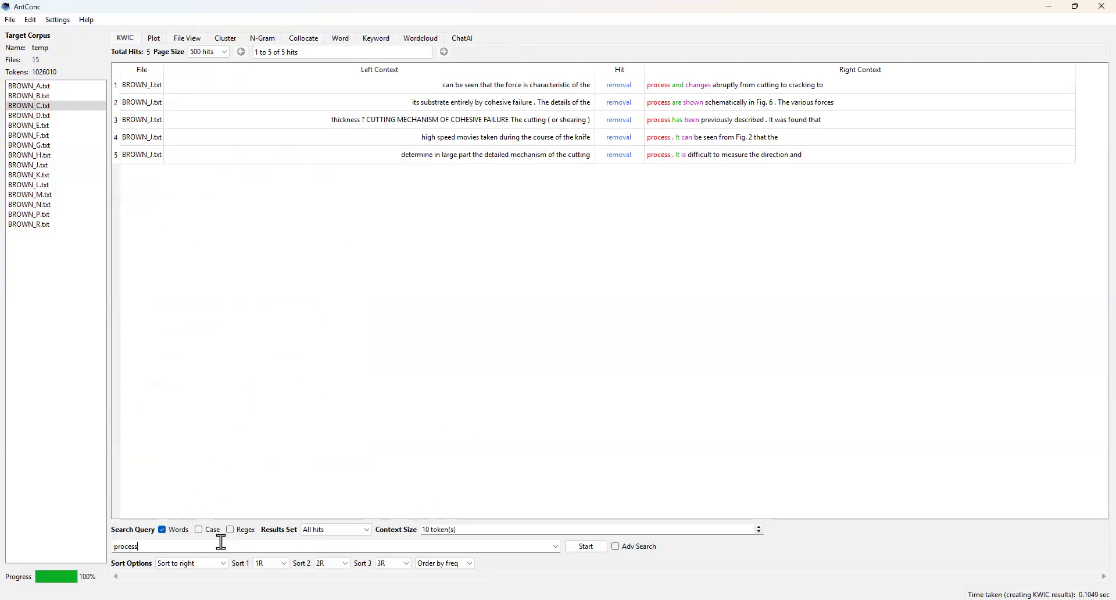
left_click(587, 547)
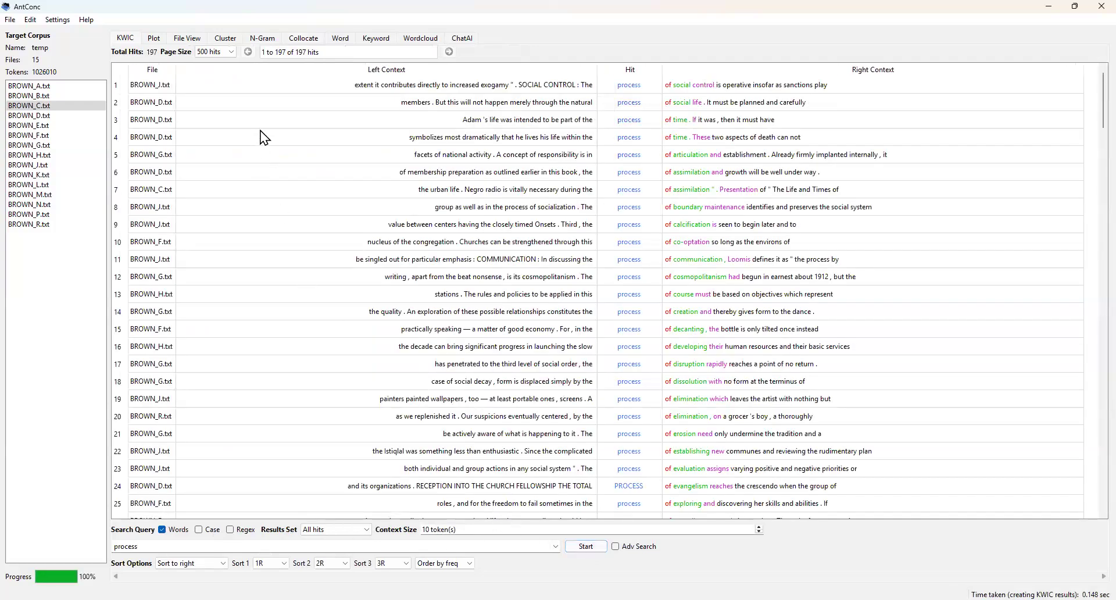
left_click(302, 38)
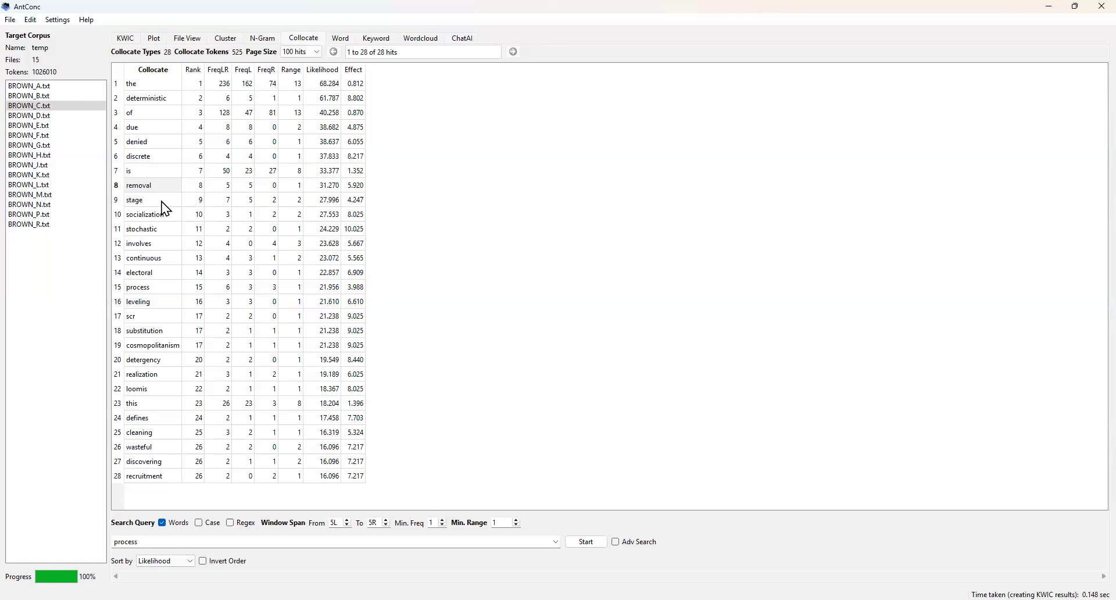
left_click(141, 204)
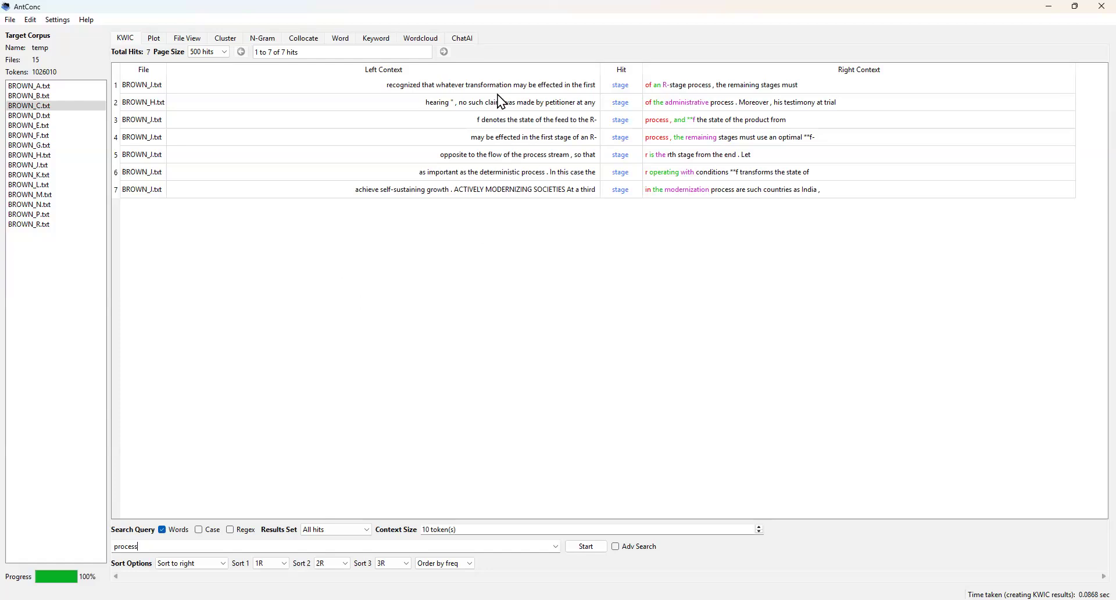
Open the Collocate tool settings and examine the display type and likelihood measure options.
left_click(57, 22)
left_click(57, 22)
left_click(56, 23)
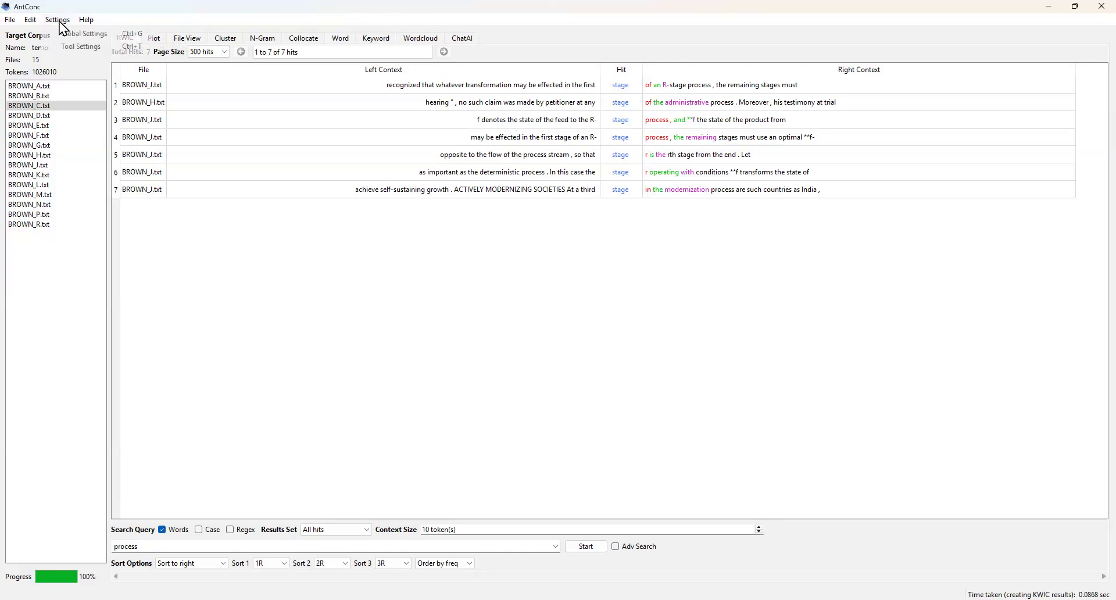
left_click(81, 48)
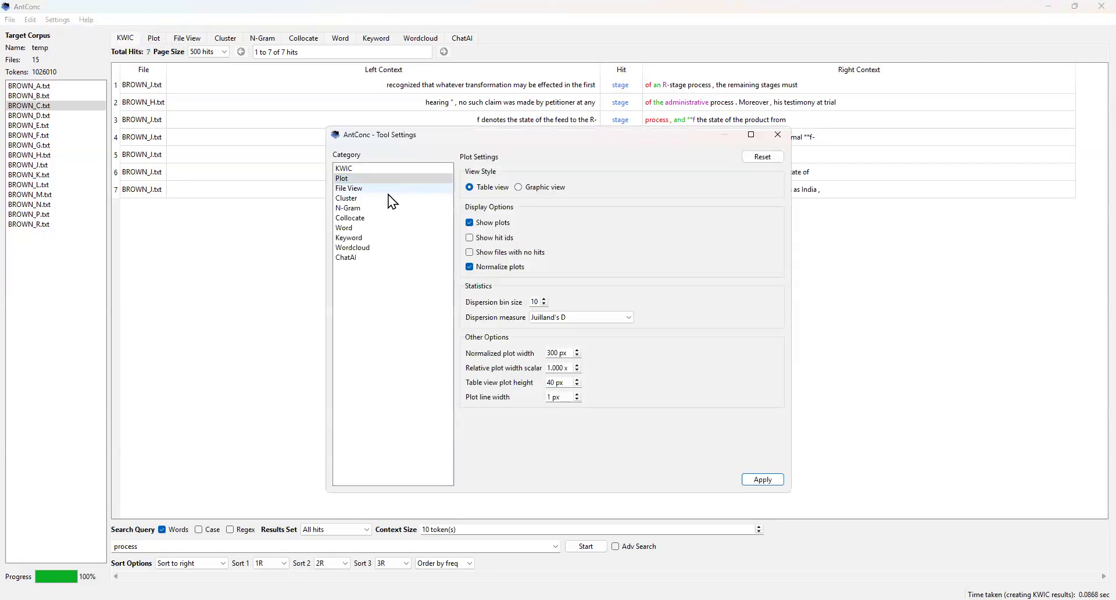
left_click(363, 218)
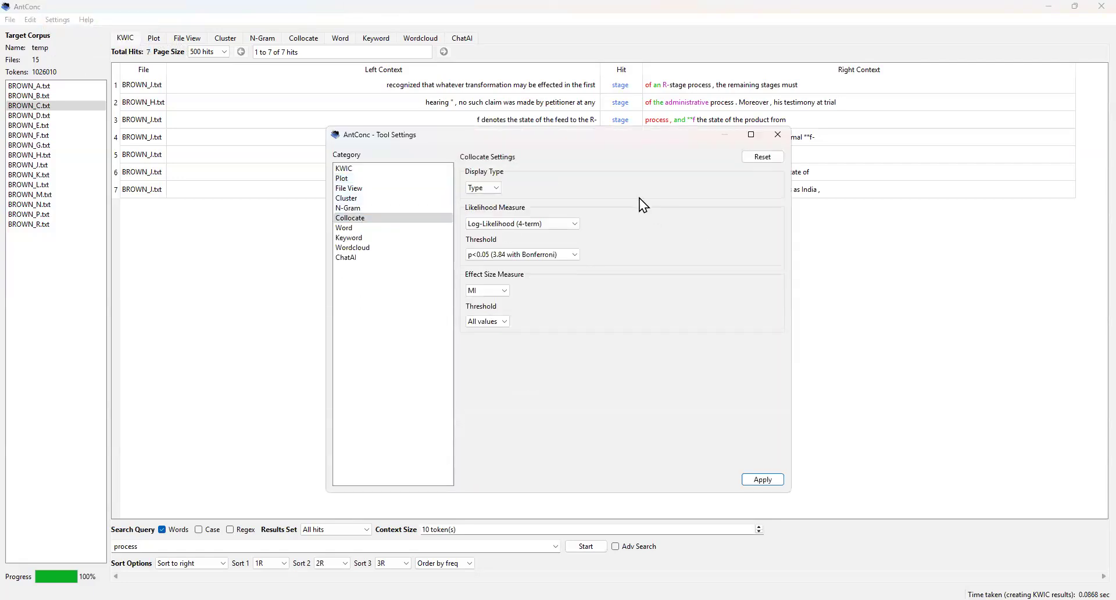
left_click(493, 188)
left_click(579, 230)
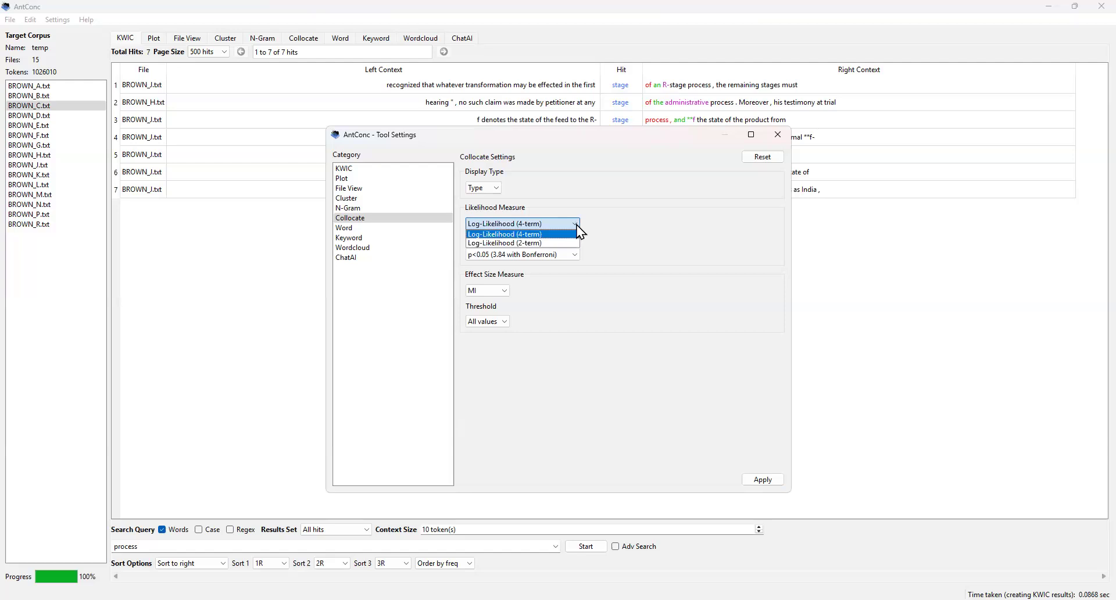
left_click(614, 225)
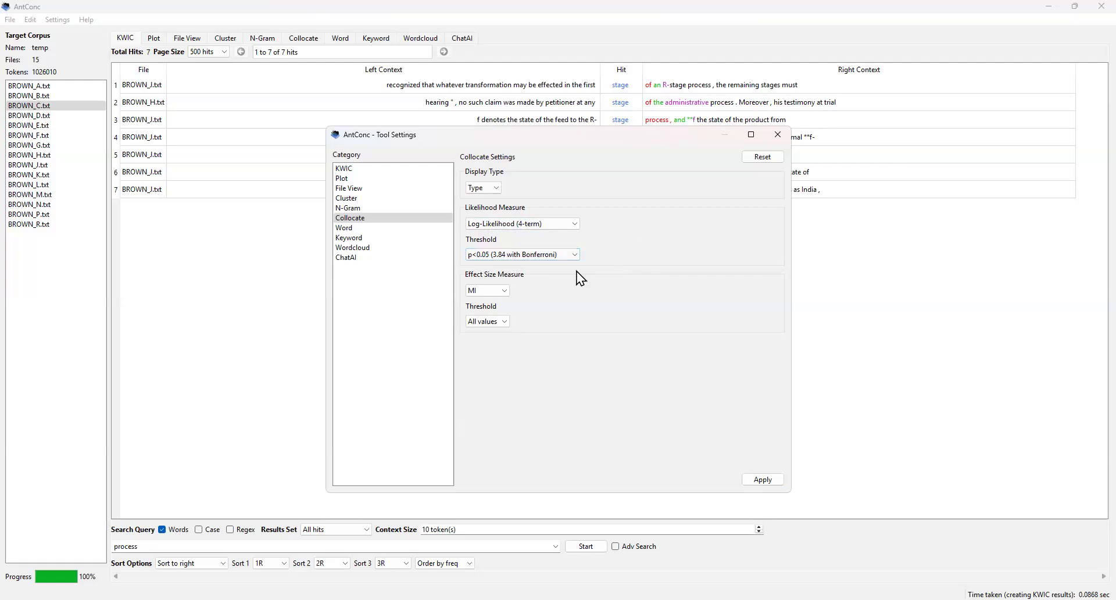
Examine the collocate effect size measures and their threshold options, keeping MI and All values, and close the settings.
left_click(508, 288)
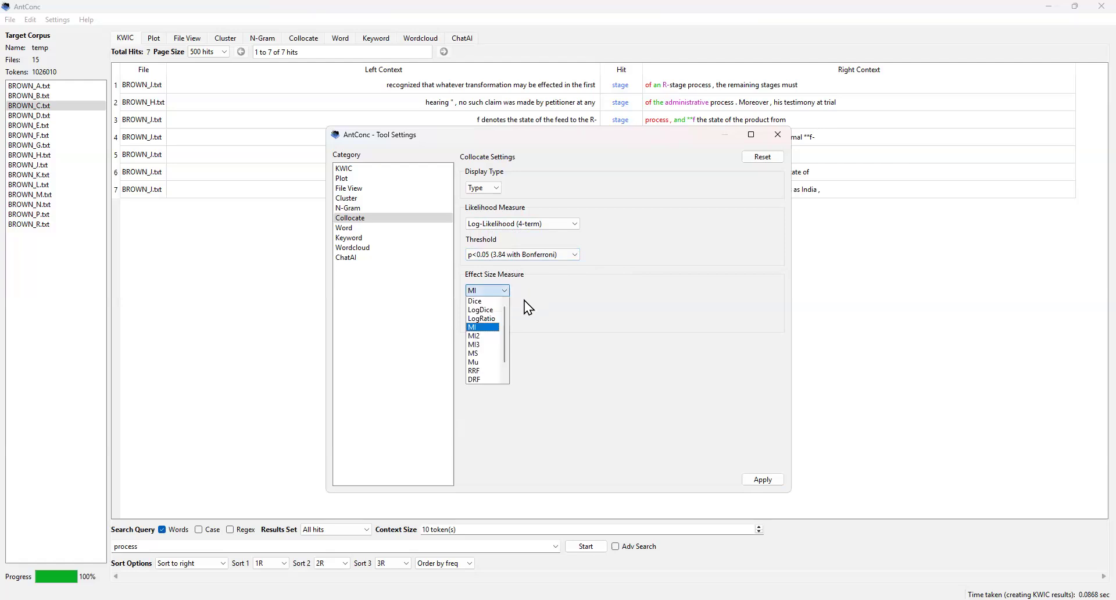
left_click(477, 326)
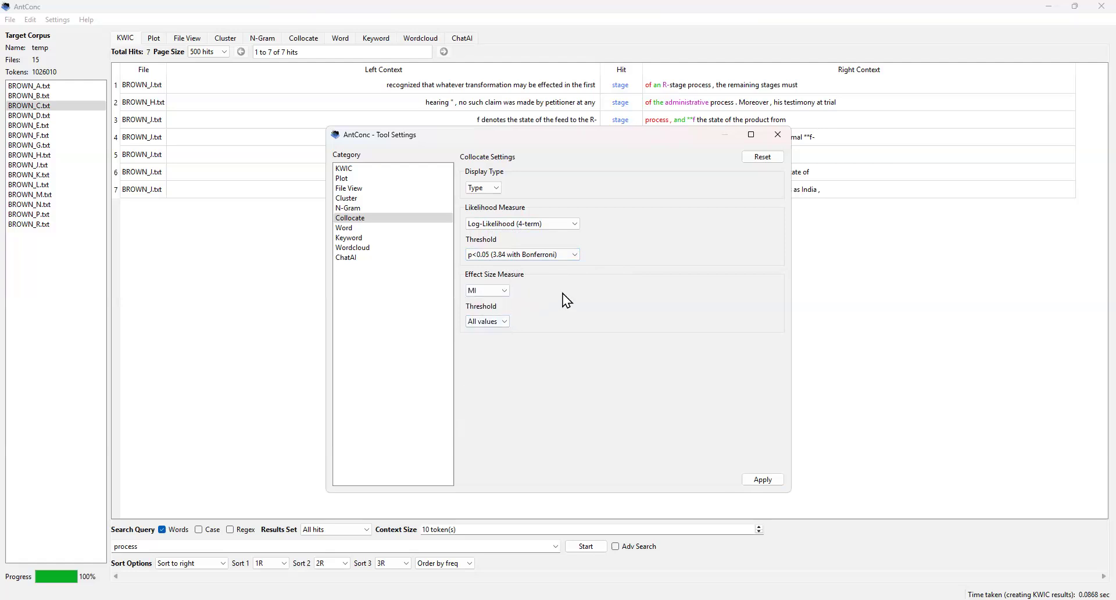
left_click(495, 320)
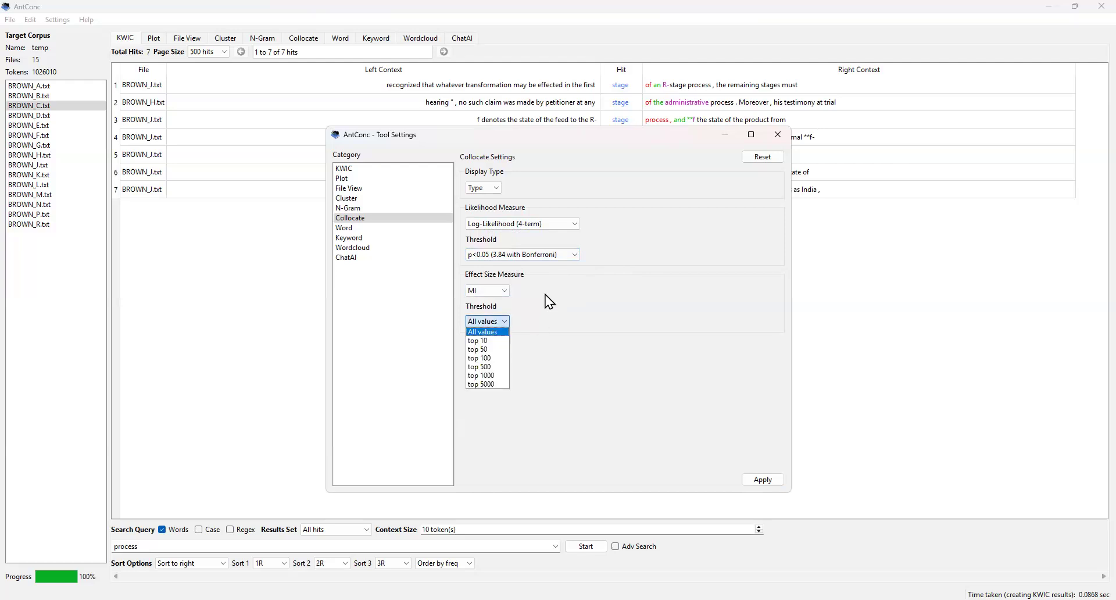
left_click(558, 306)
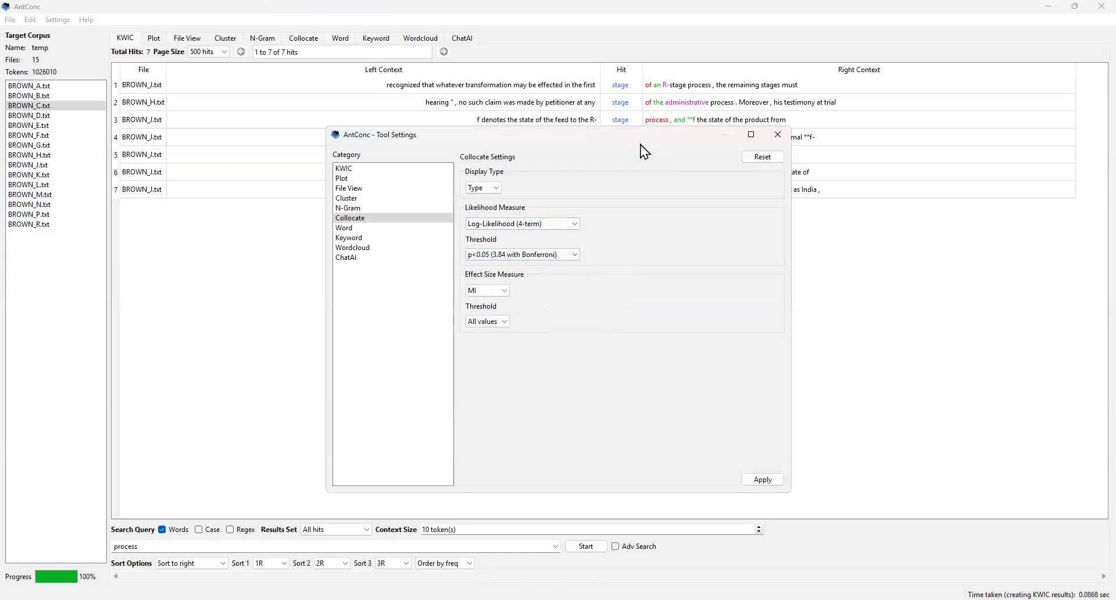
left_click_drag(640, 143, 527, 146)
left_click(664, 138)
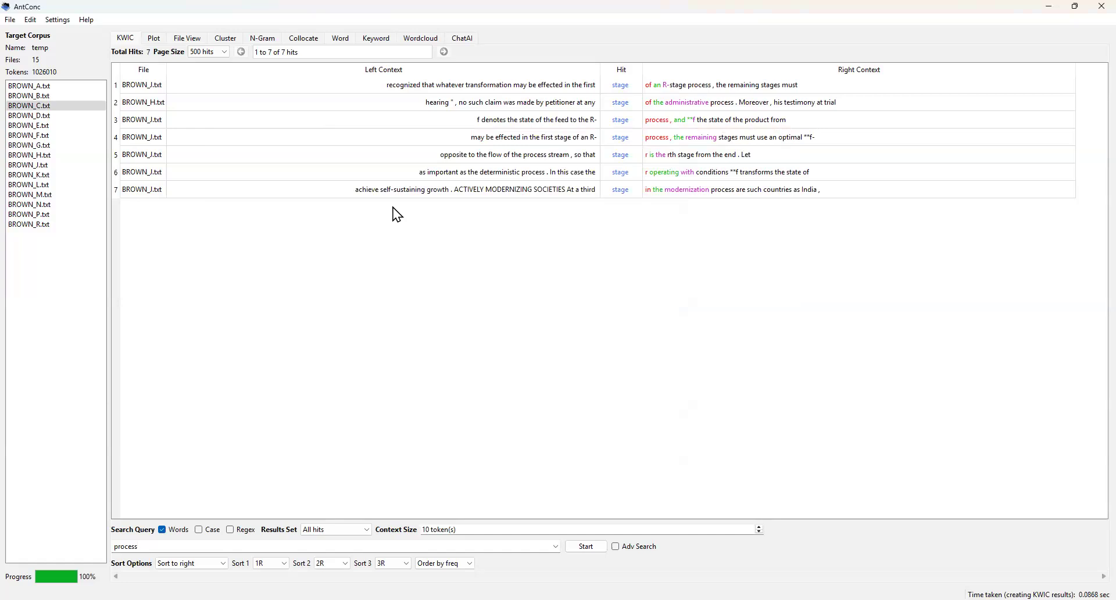
Generate the two-word clusters that begin with "process" using the Cluster tool.
left_click(225, 38)
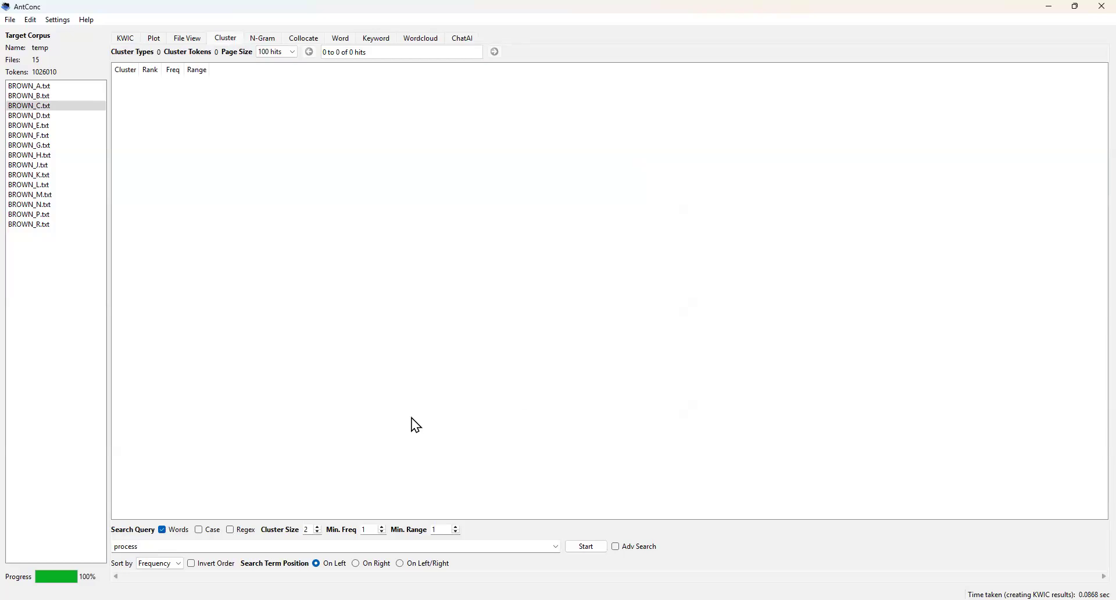
left_click(183, 544)
left_click(576, 548)
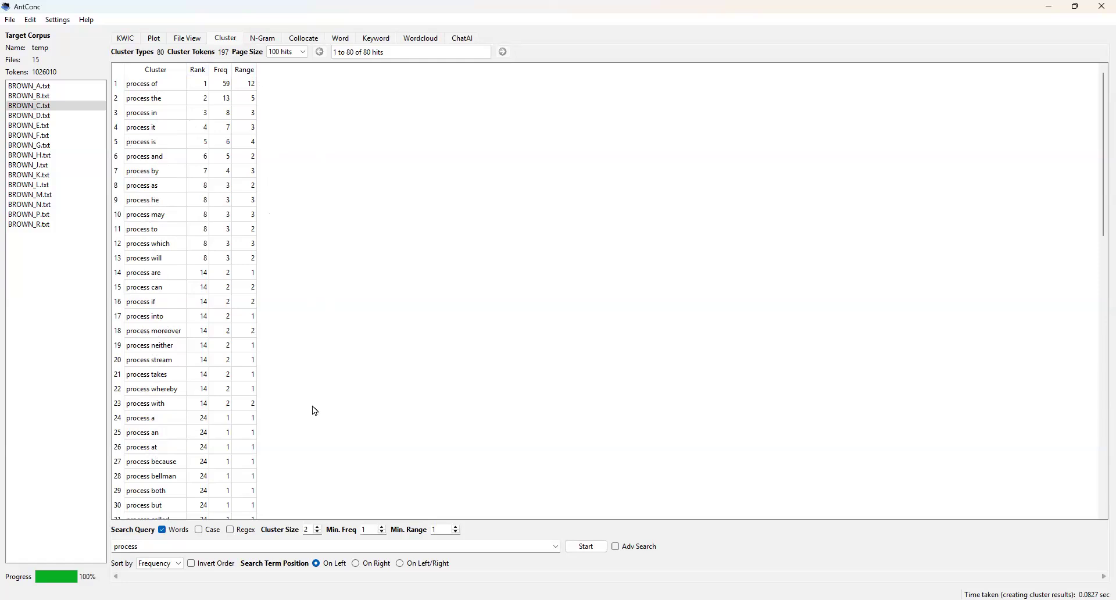
Generate the "process" clusters at sizes 3 and 4 for comparison, and return to cluster size 2.
left_click(319, 528)
left_click(588, 547)
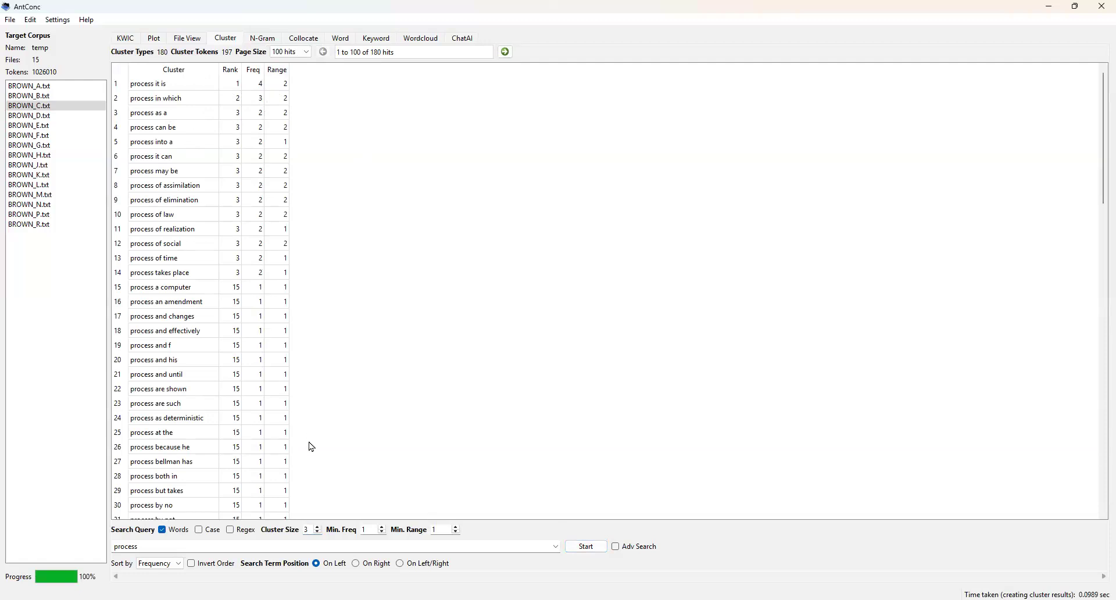
left_click(318, 528)
left_click(583, 549)
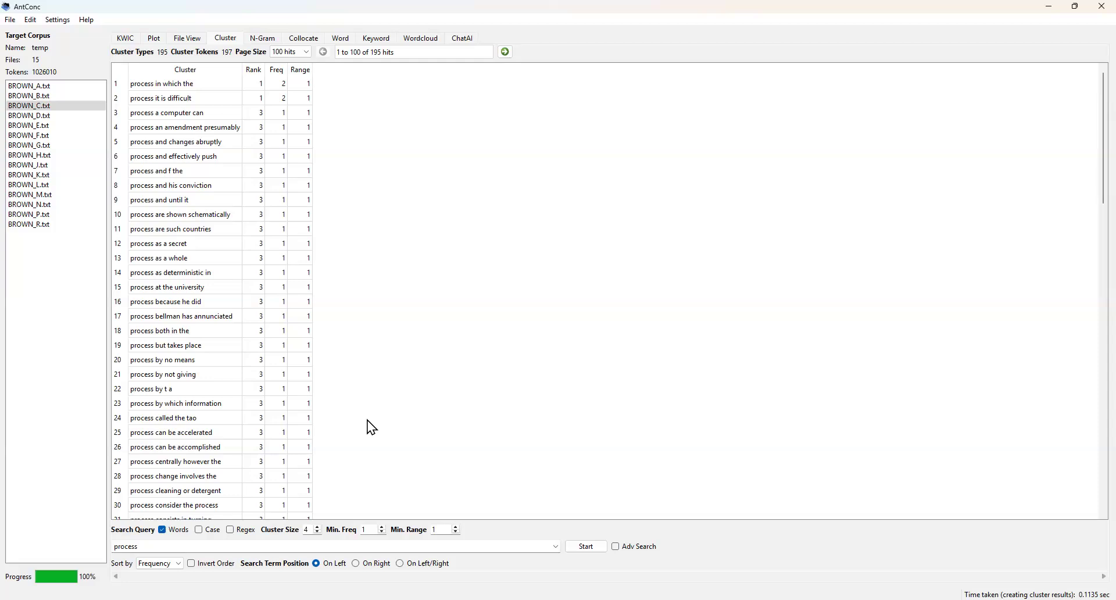
left_click(318, 532)
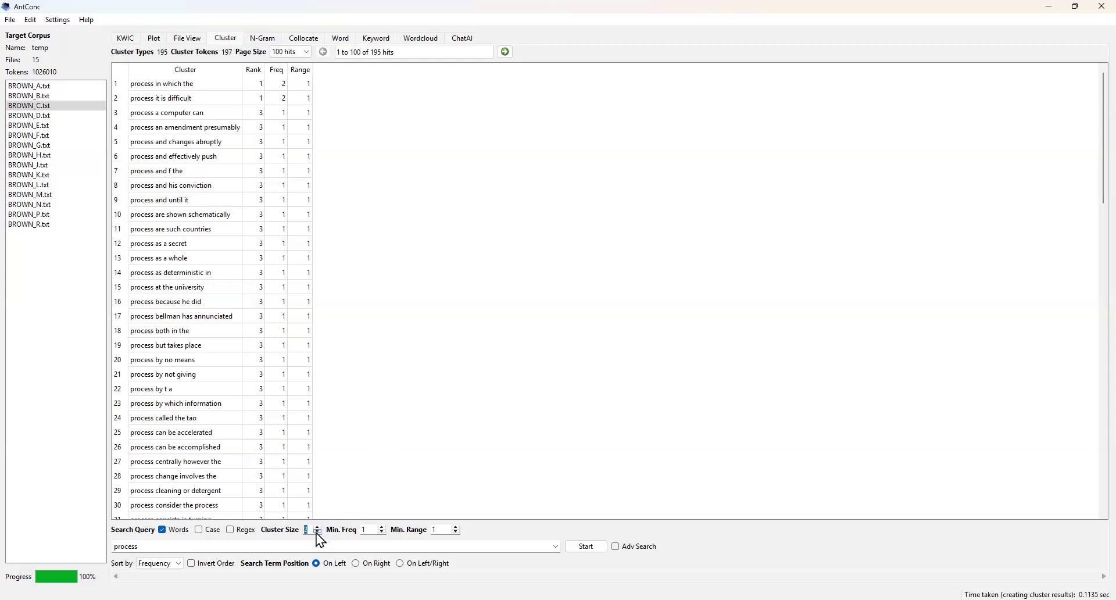
left_click(579, 547)
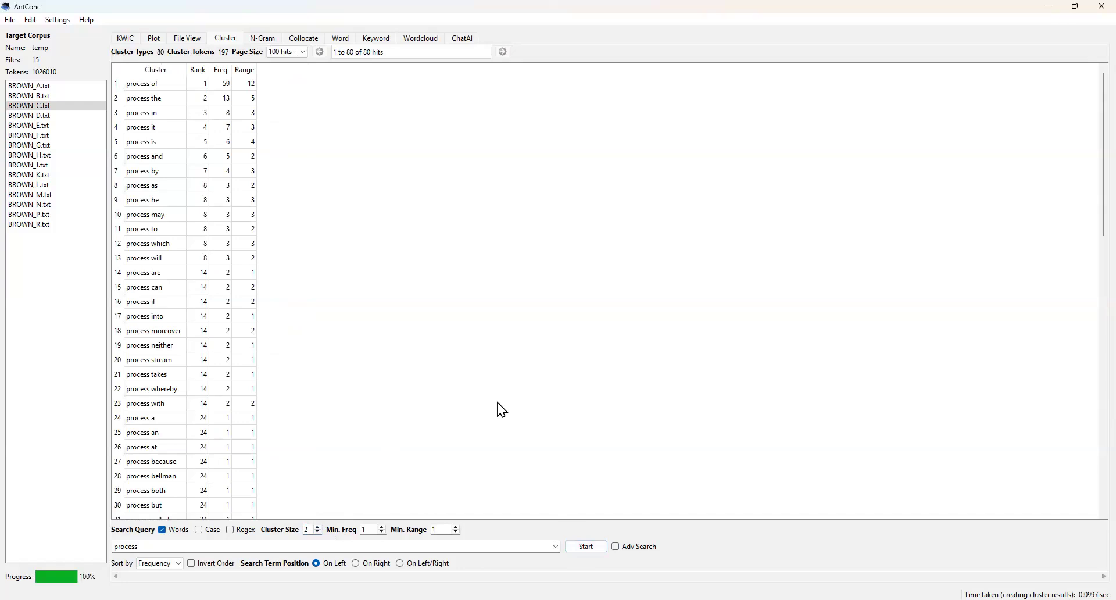
Generate the two-word N-grams for "process", and generate the corpus's full two-word N-gram list with an empty search query.
left_click(264, 37)
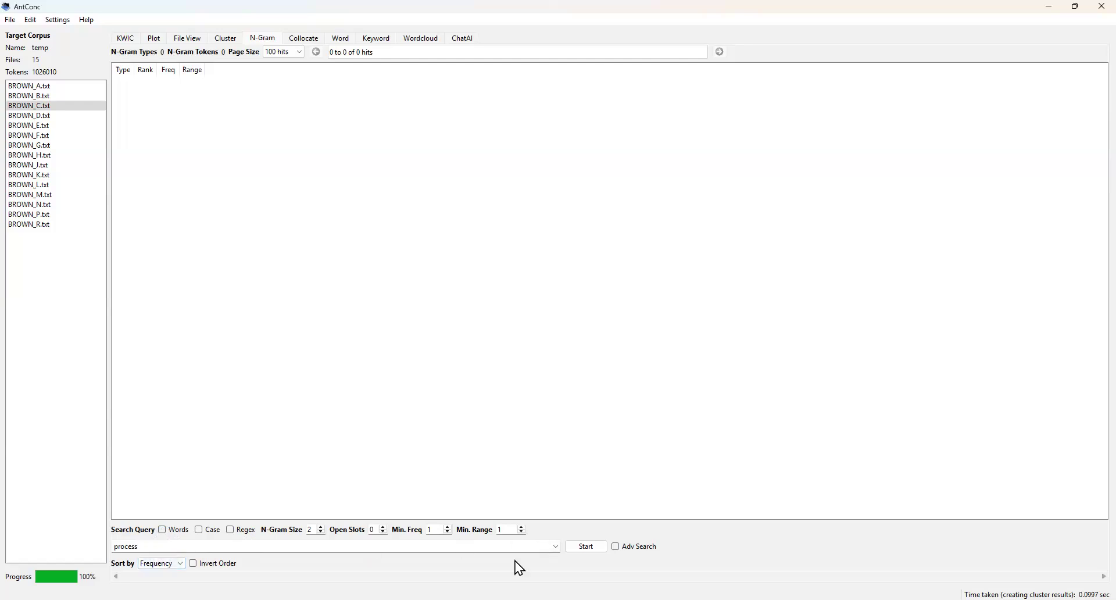
left_click(577, 549)
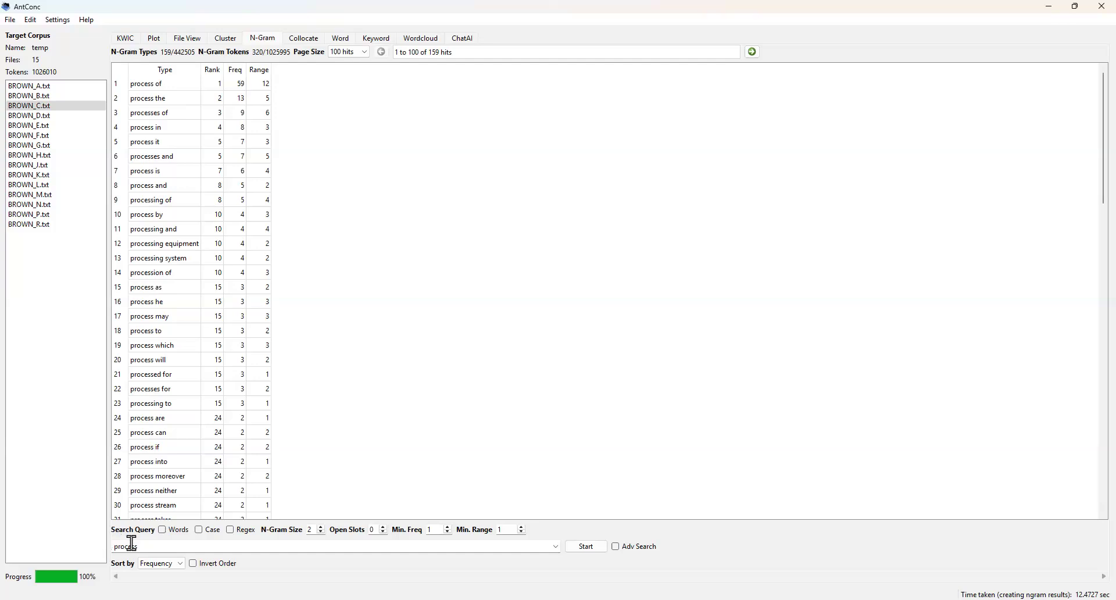
double_click(114, 547)
key("BackSpace")
left_click(590, 548)
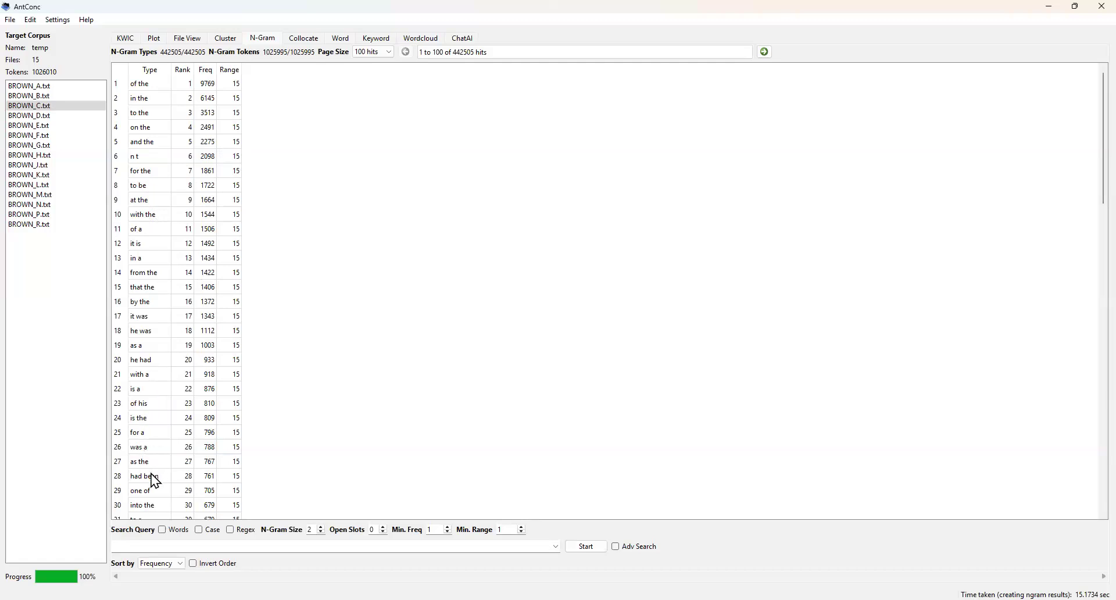
Generate the two-word N-grams for "process" again and look through the listed word forms.
left_click(145, 545)
type("process")
left_click(576, 548)
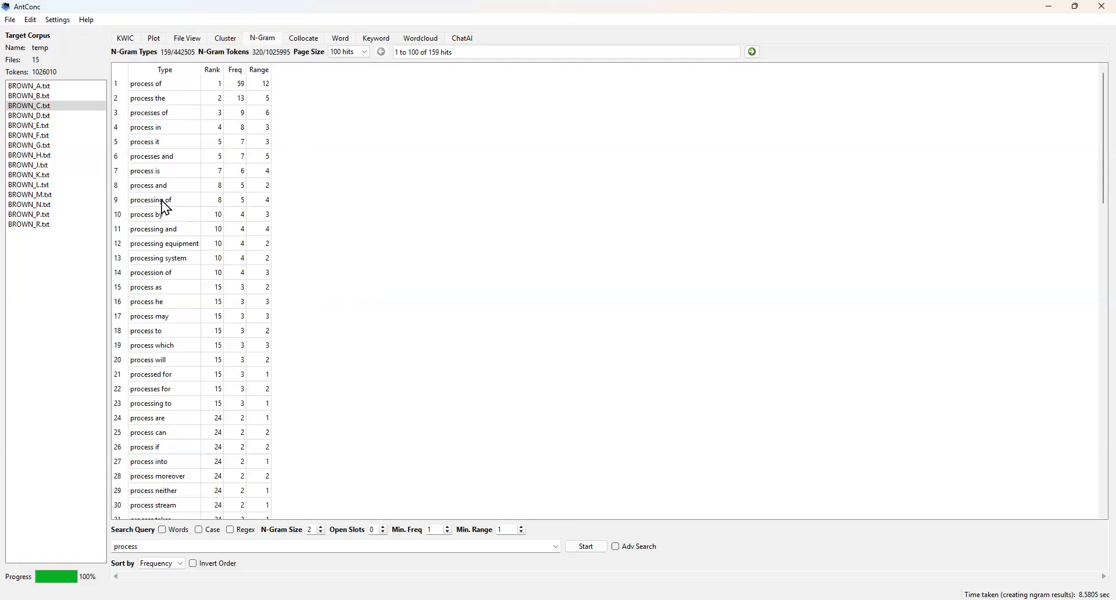
scroll(153, 330, "down", 12)
scroll(154, 331, "down", 11)
scroll(152, 329, "up", 15)
scroll(152, 330, "up", 3)
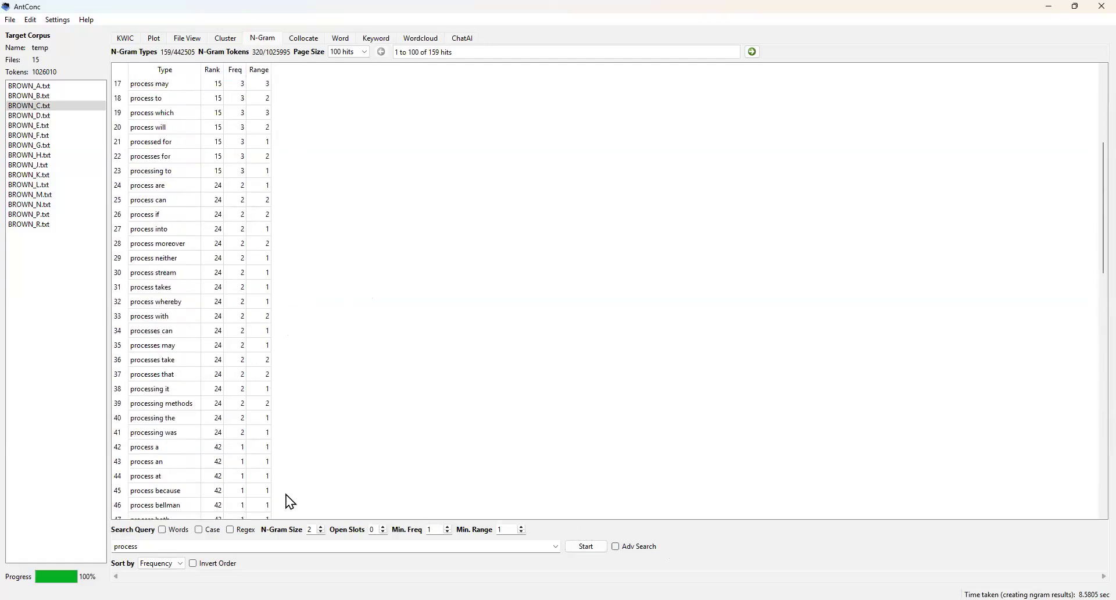
Generate the three-word N-grams for "process".
left_click(321, 527)
left_click(584, 546)
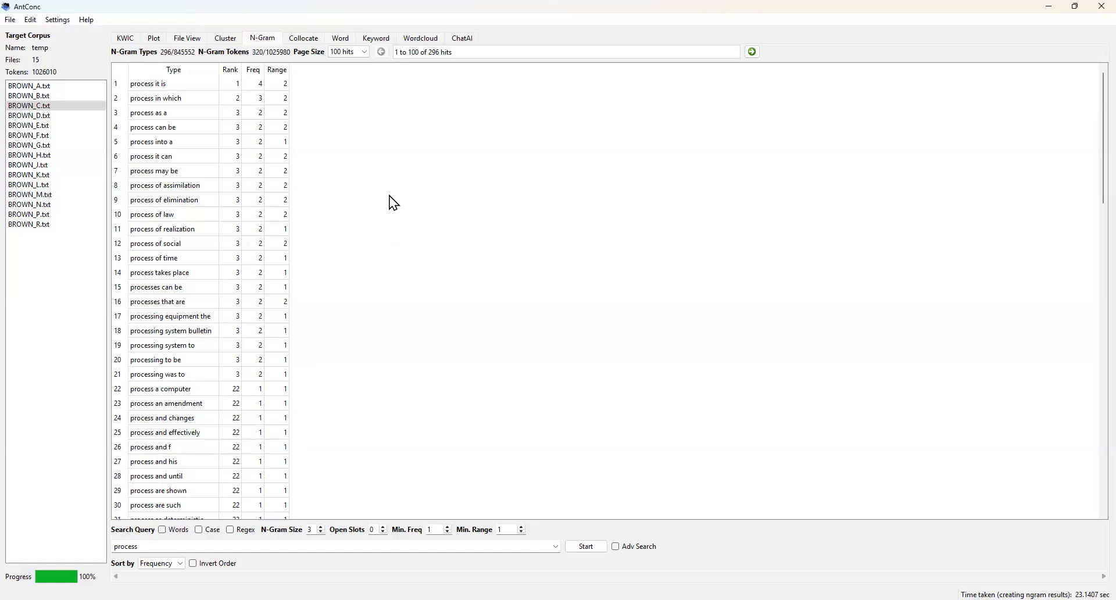
left_click(321, 527)
Clear the search query, generate the complete word list of the corpus, and review its first page.
left_click(125, 39)
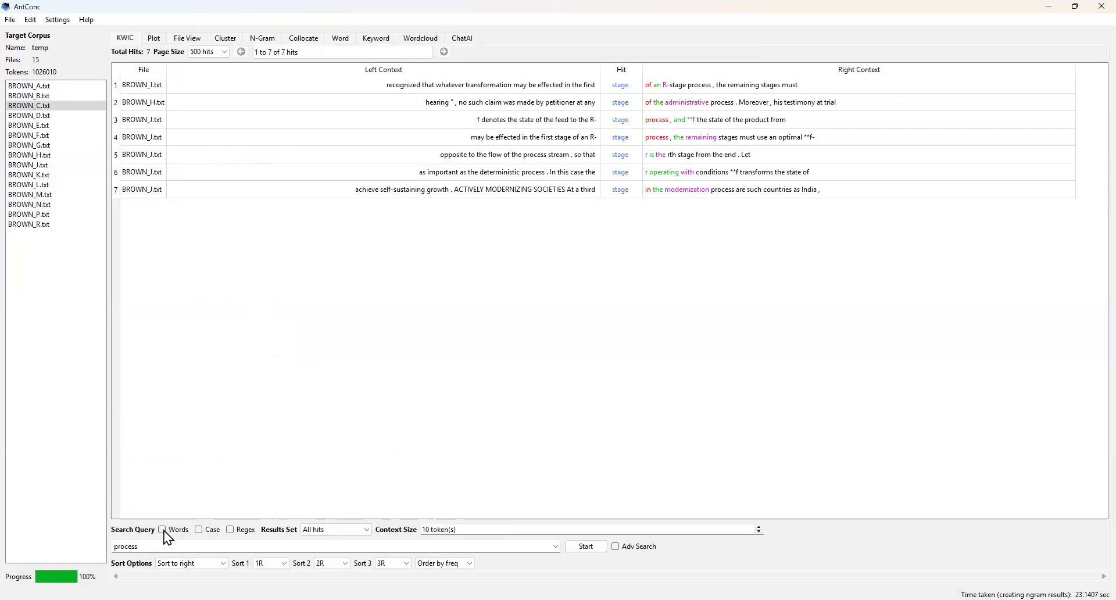
left_click_drag(150, 547, 93, 549)
key("BackSpace")
left_click(337, 39)
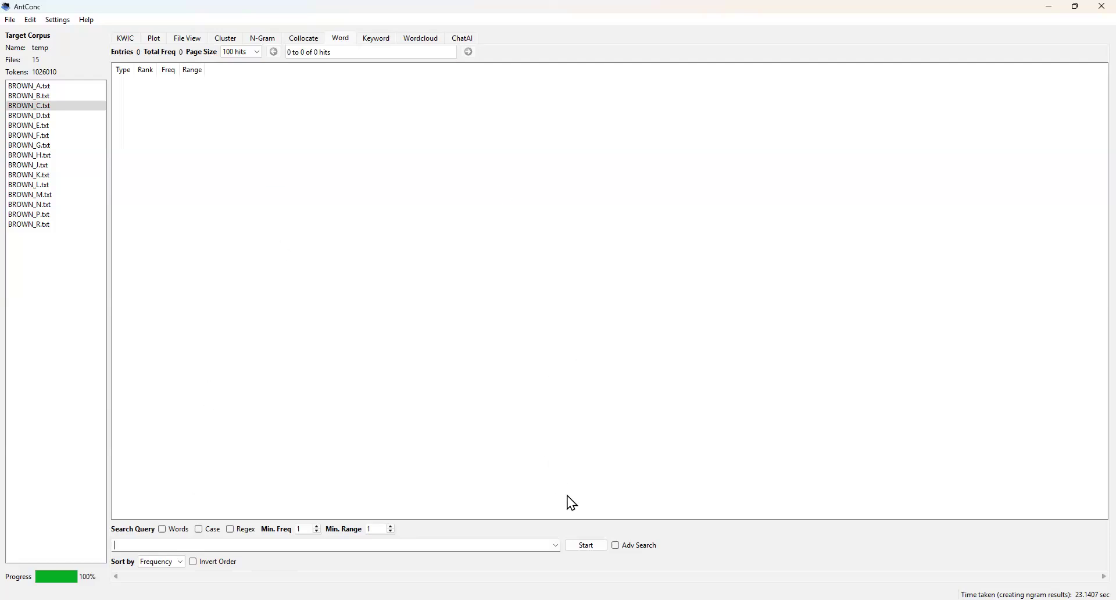
left_click(592, 547)
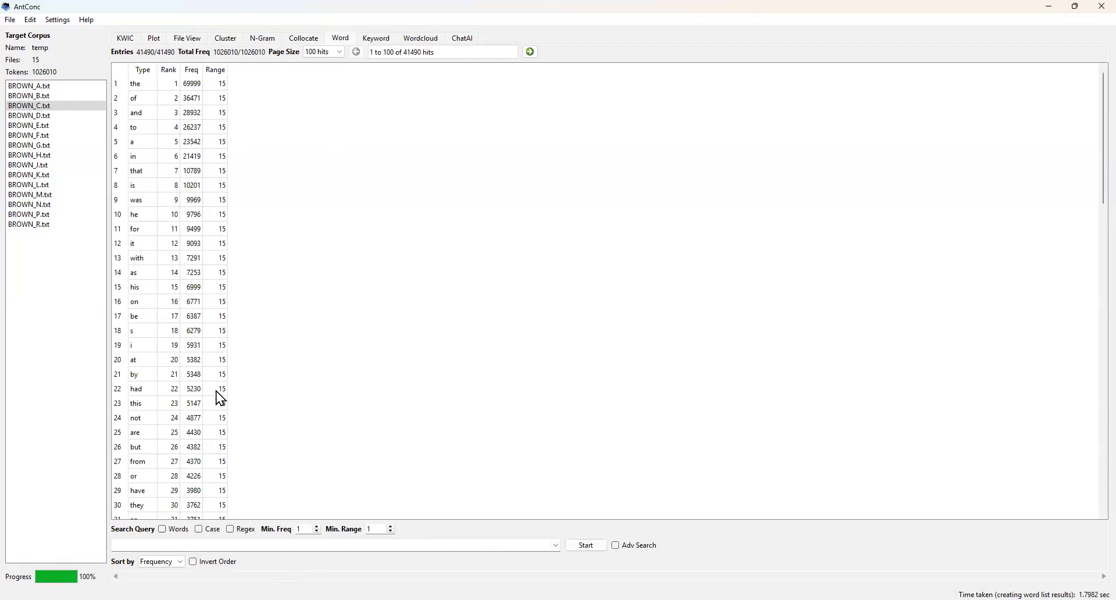
scroll(303, 301, "down", 16)
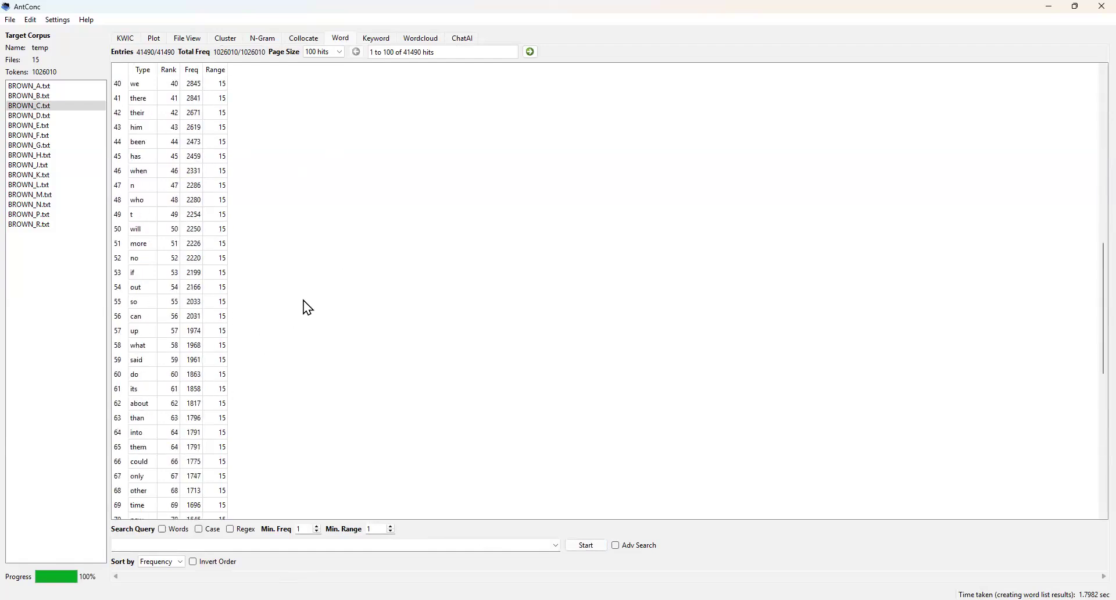
scroll(303, 301, "down", 3)
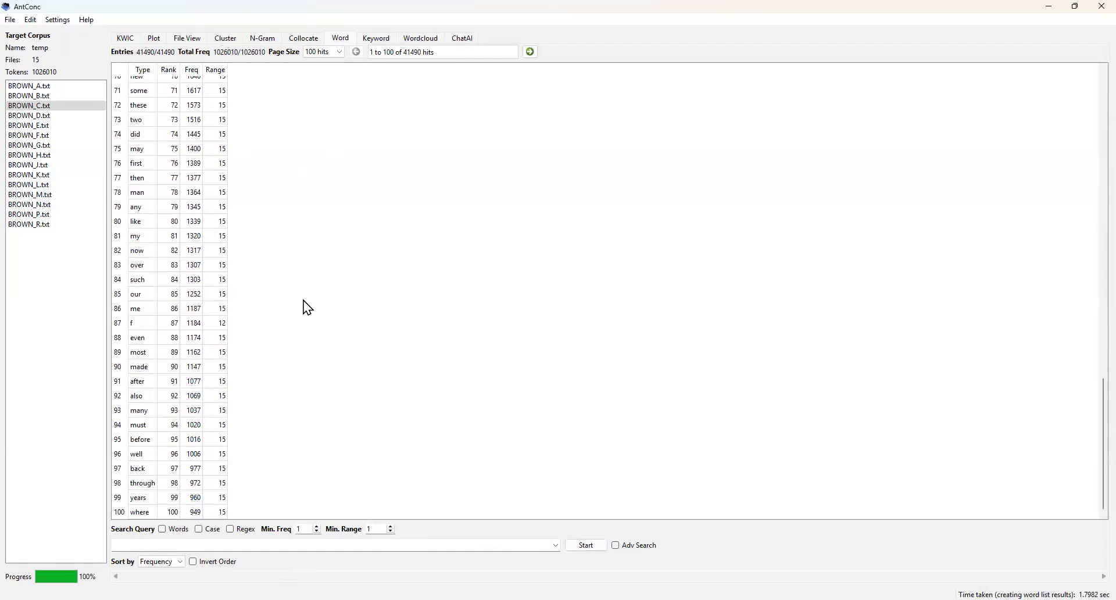
scroll(304, 301, "up", 19)
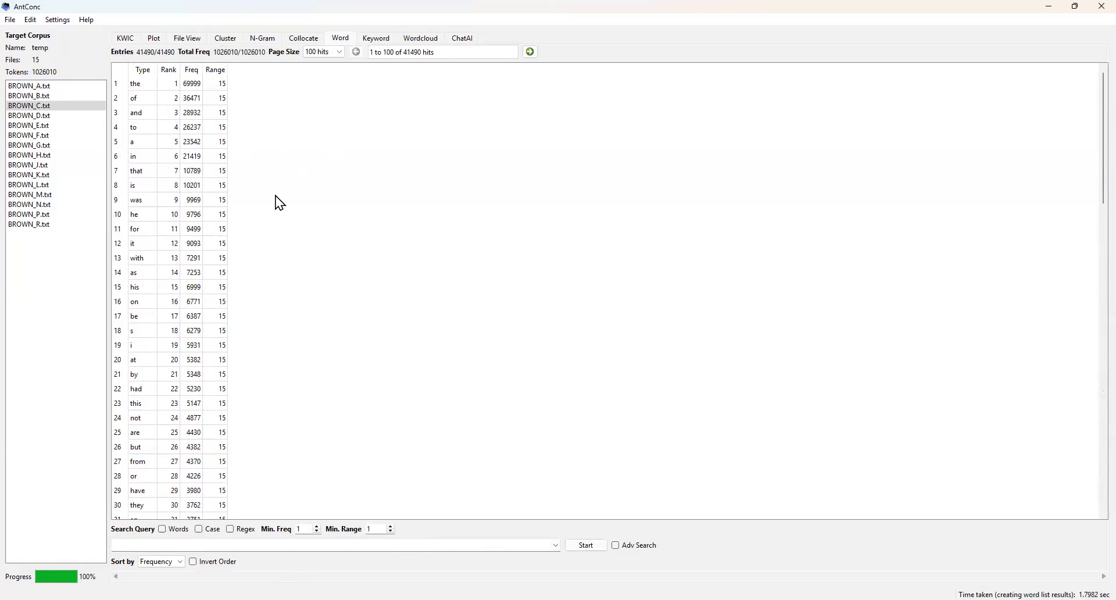
Generate the word list for "process" with partial matches, and again restricted to whole words.
left_click(175, 547)
type("process")
left_click(583, 545)
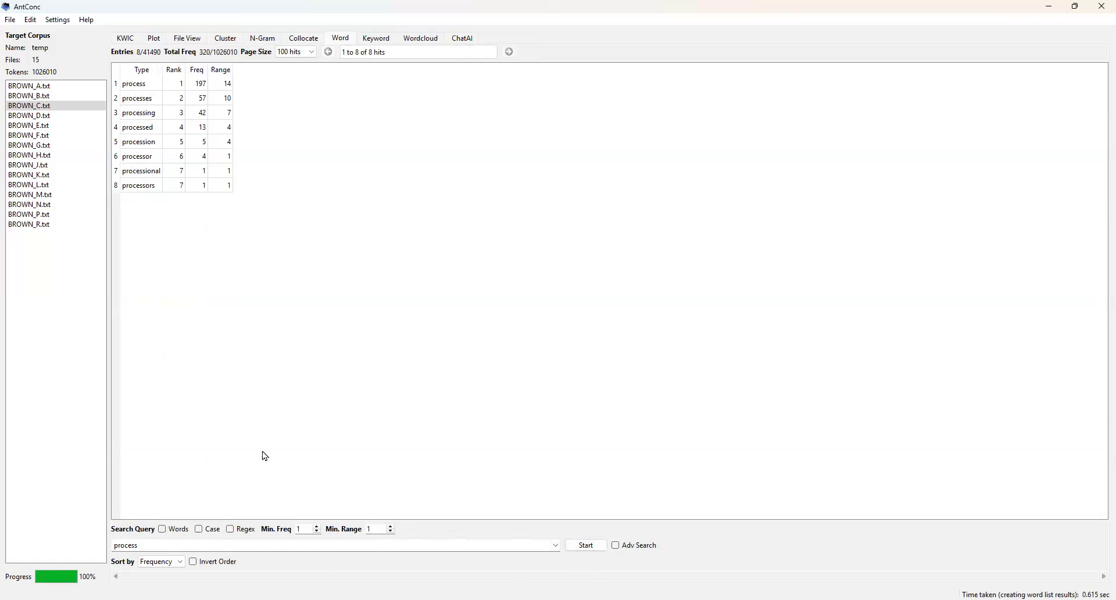
left_click(163, 530)
left_click(575, 547)
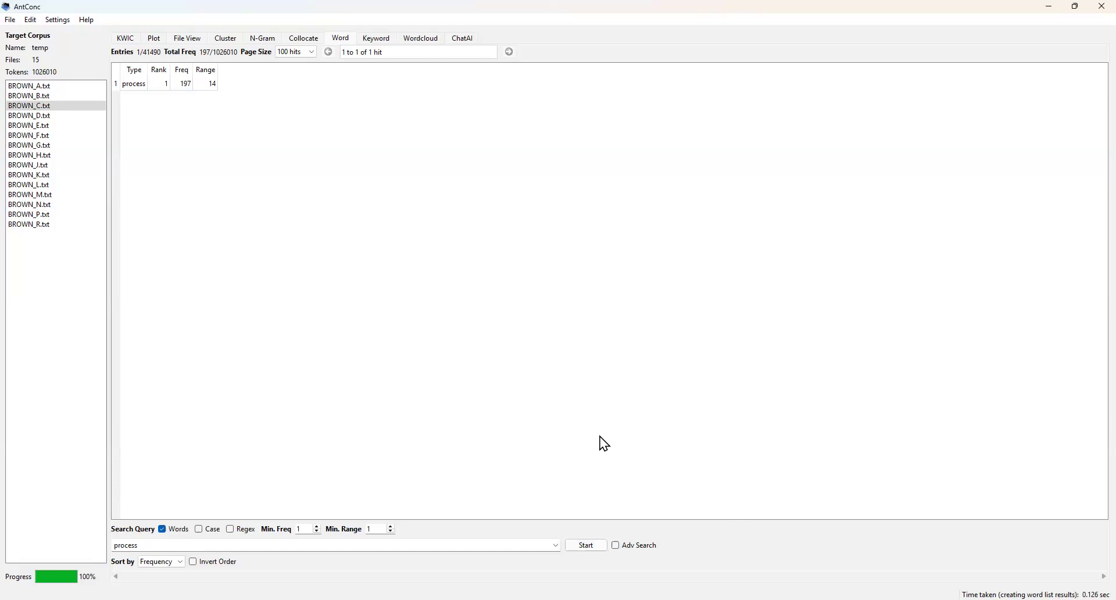
Examine the Keyword tool's settings, including the display type and likelihood measure options, and close them unchanged.
left_click(378, 39)
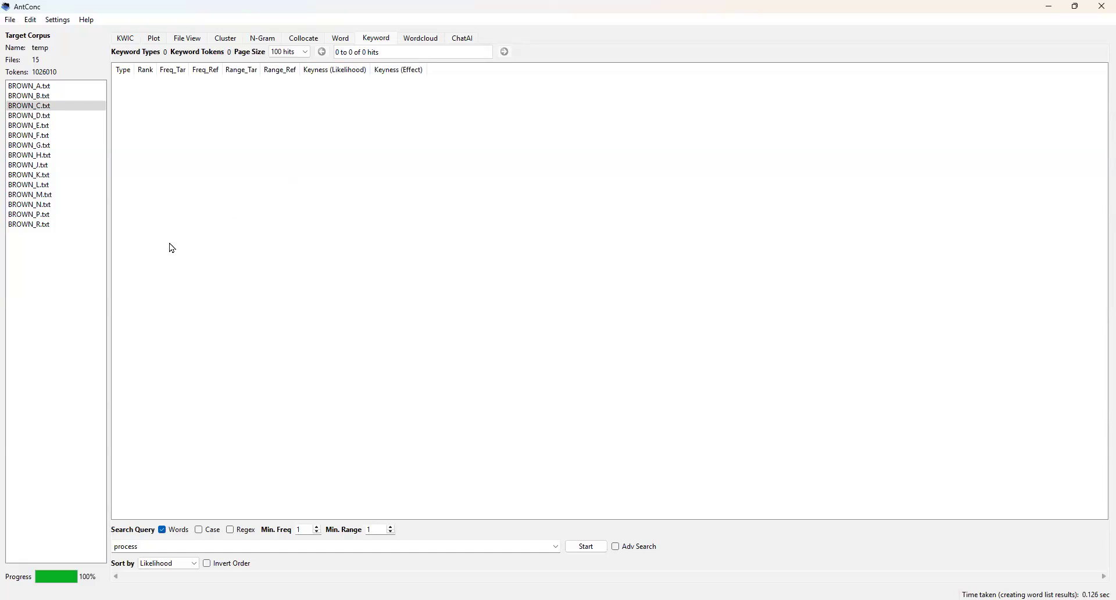
left_click(57, 21)
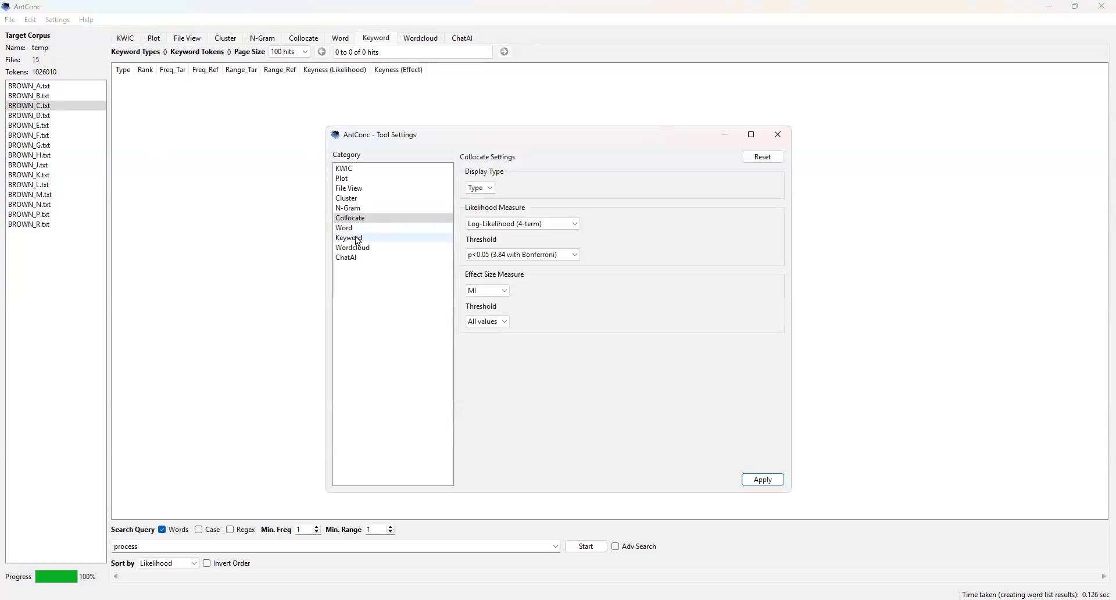
left_click(357, 238)
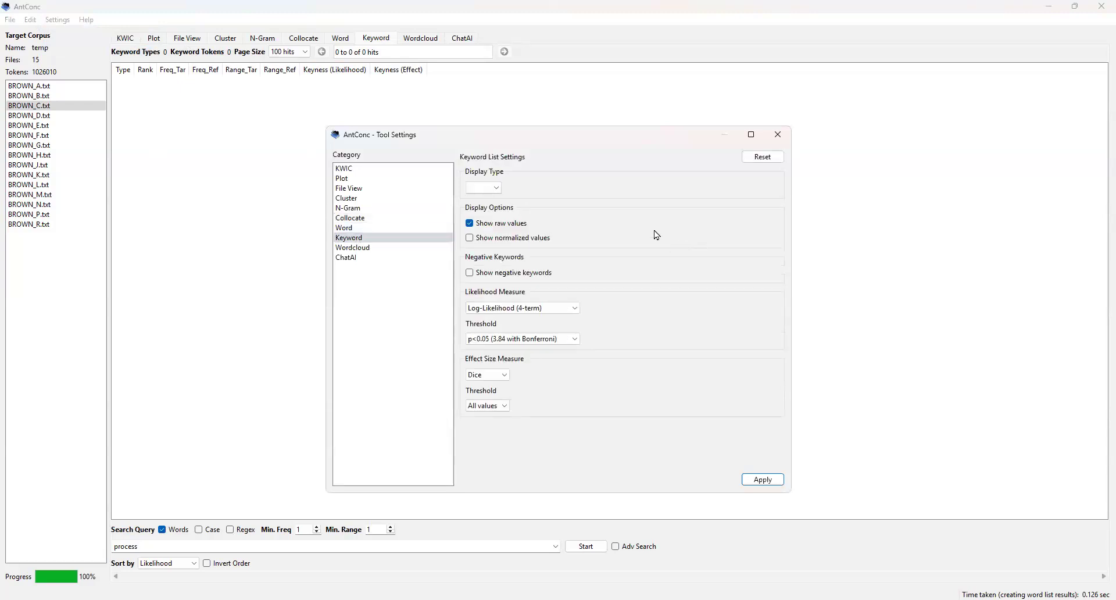
left_click(497, 188)
left_click(578, 309)
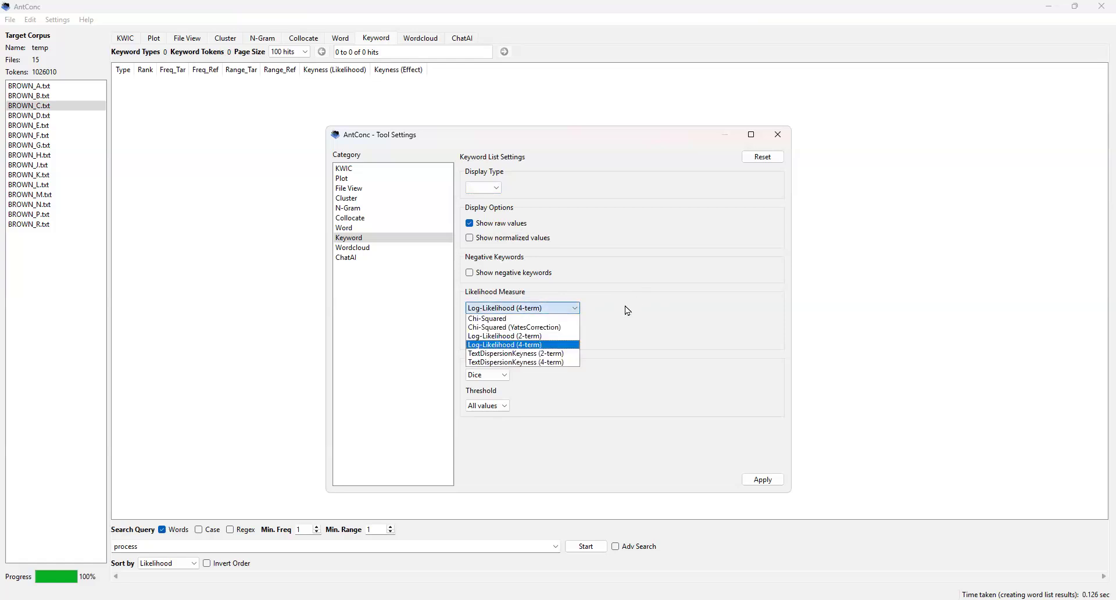
left_click(616, 336)
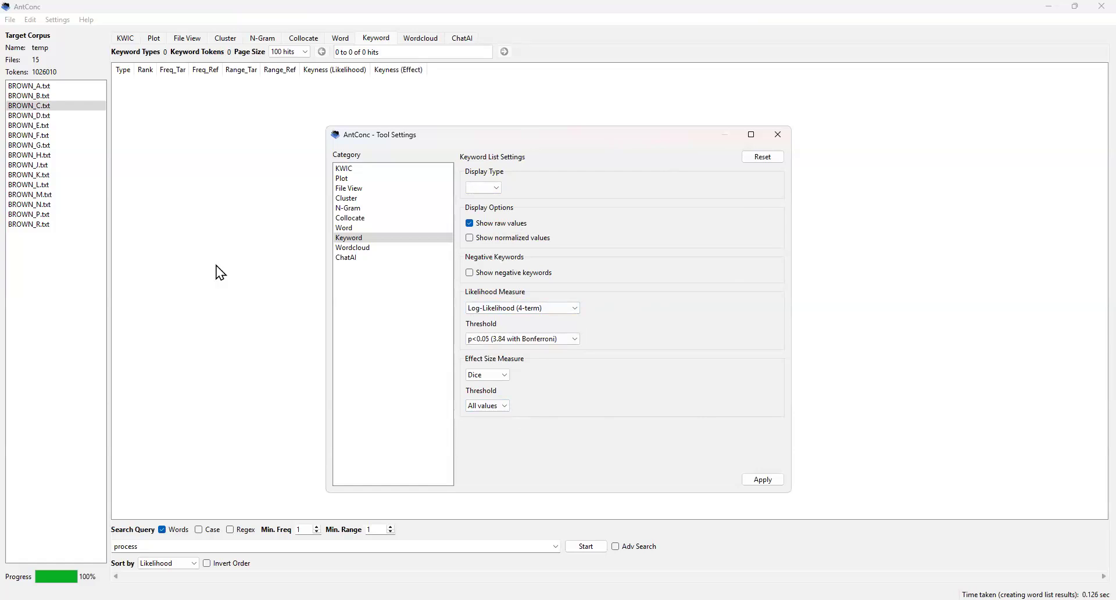
key("Escape")
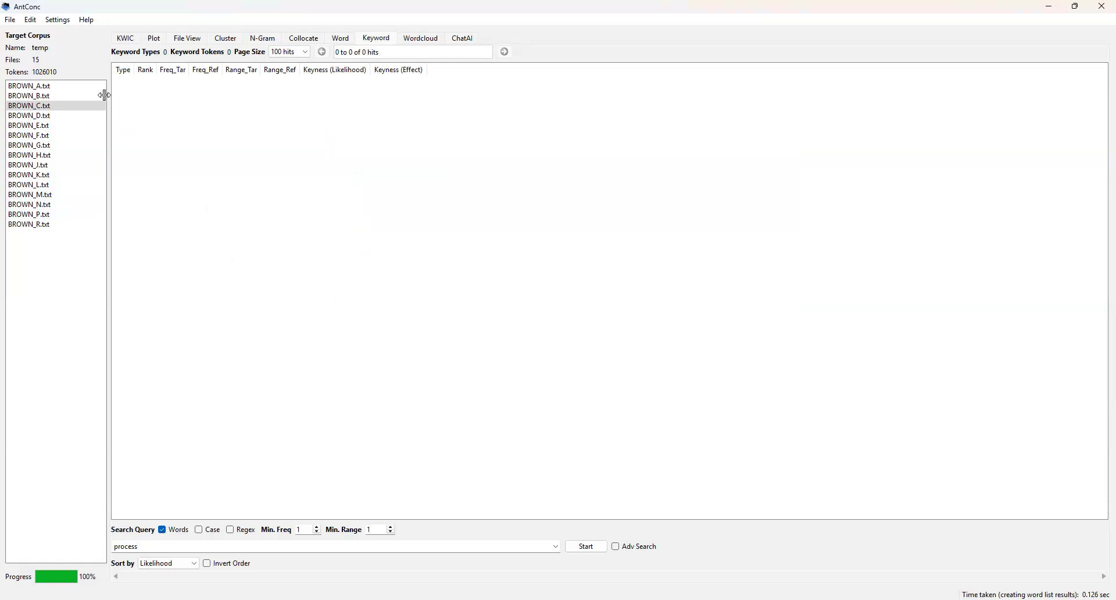
Clear all tools and files, and open the Corpus Manager.
left_click(9, 20)
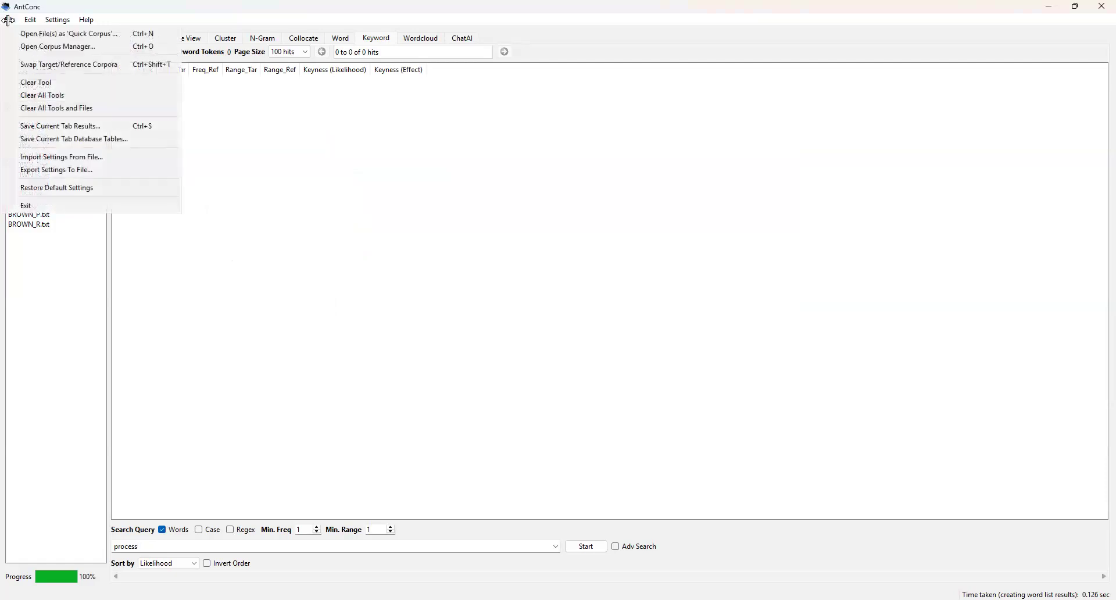
mouse_move(30, 20)
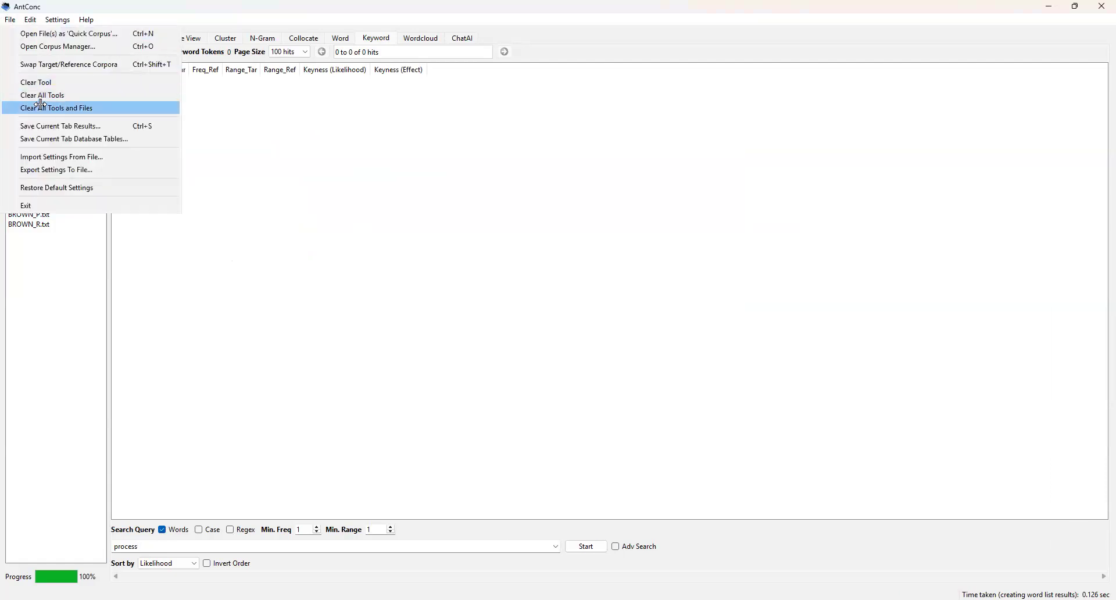
left_click(58, 108)
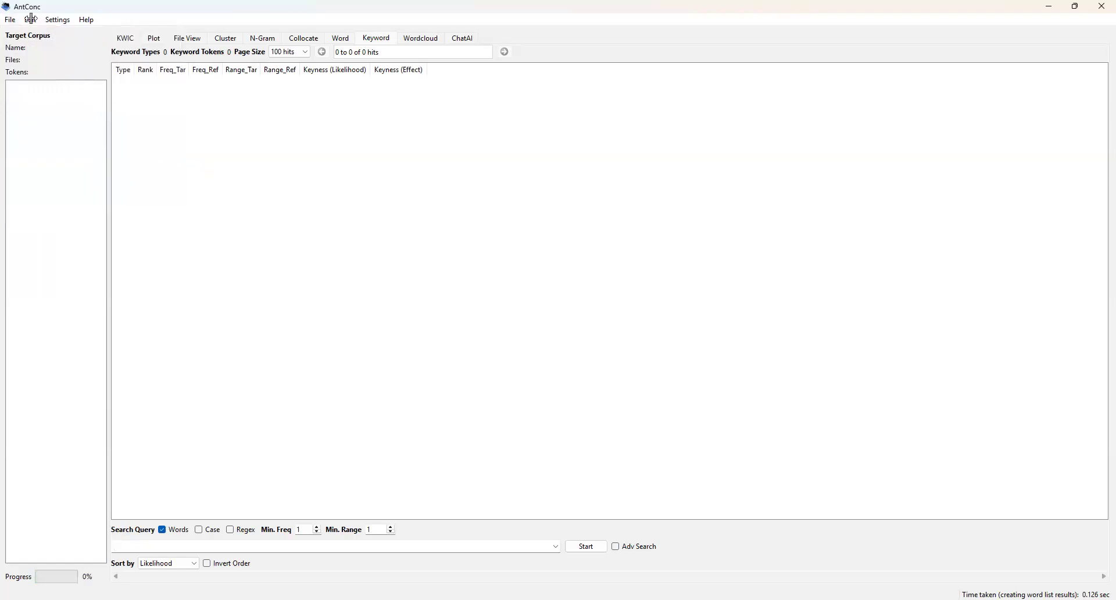
left_click(8, 20)
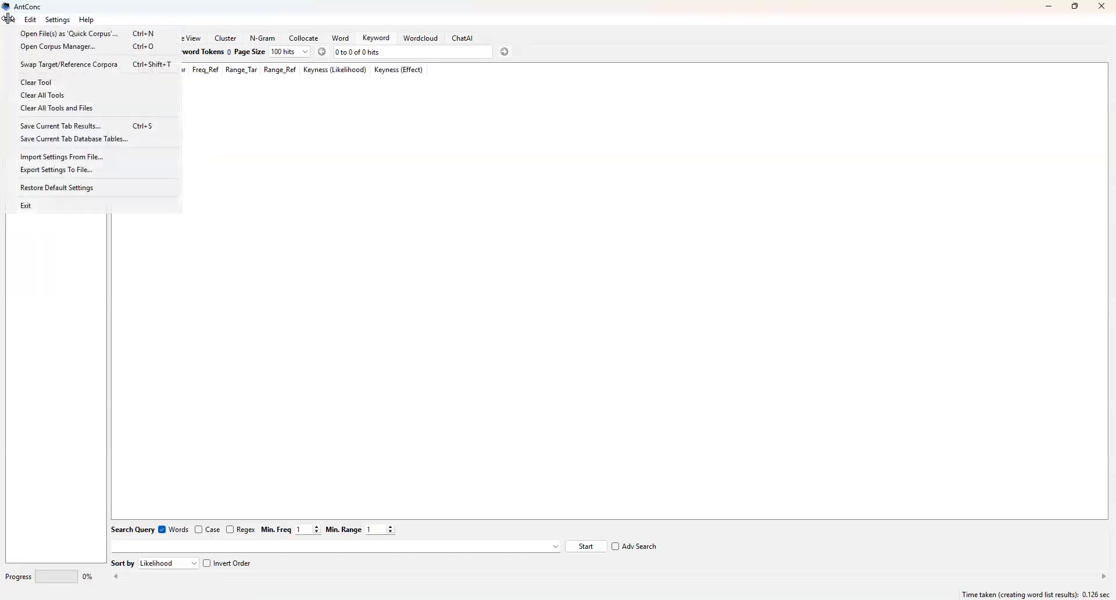
left_click(41, 47)
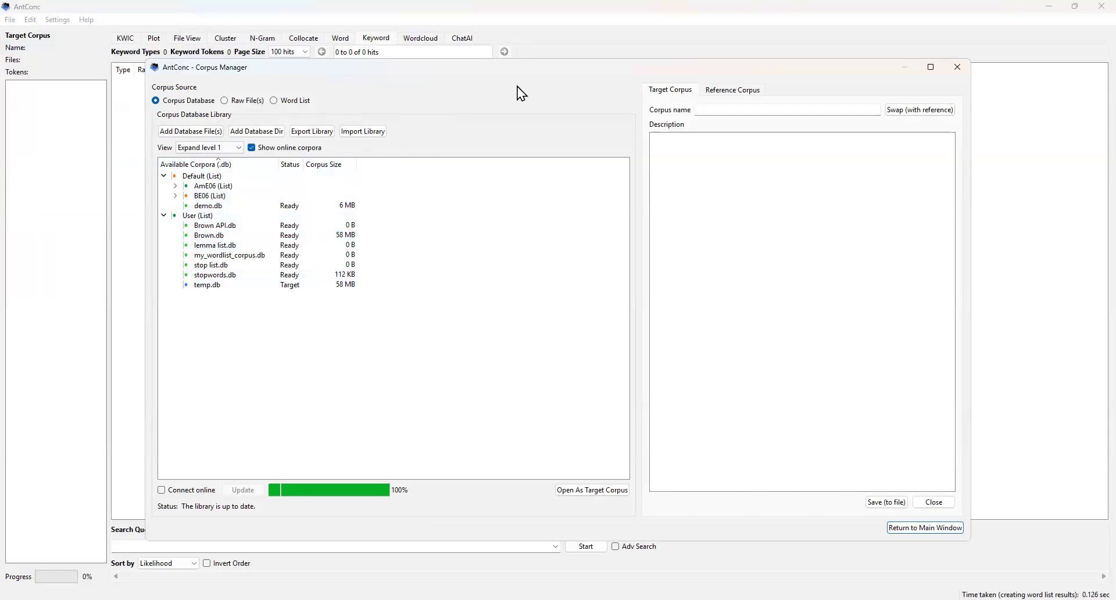
Widen the corpus name column, load AmE06.db from the default AmE06 list as the target corpus, and swap it to the reference corpus.
left_click(176, 186)
left_click(220, 186)
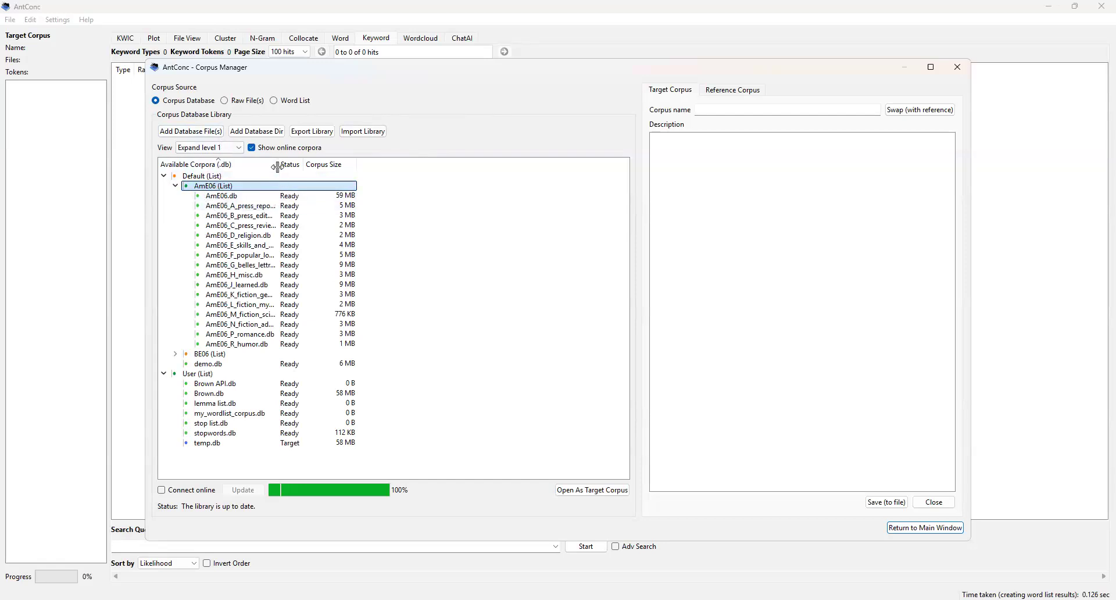
left_click_drag(280, 164, 381, 164)
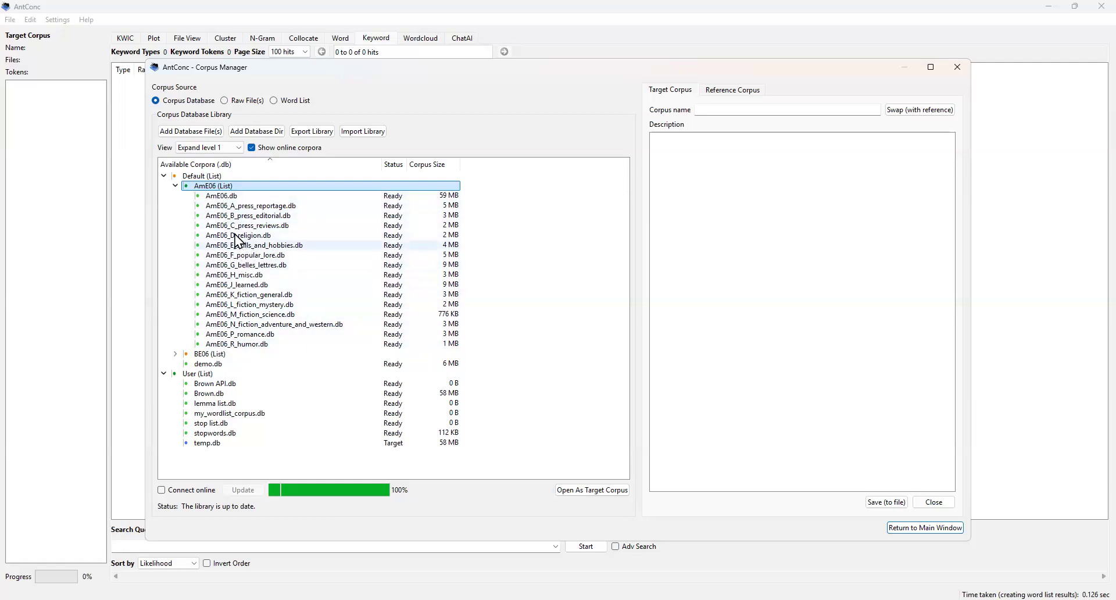
left_click(224, 197)
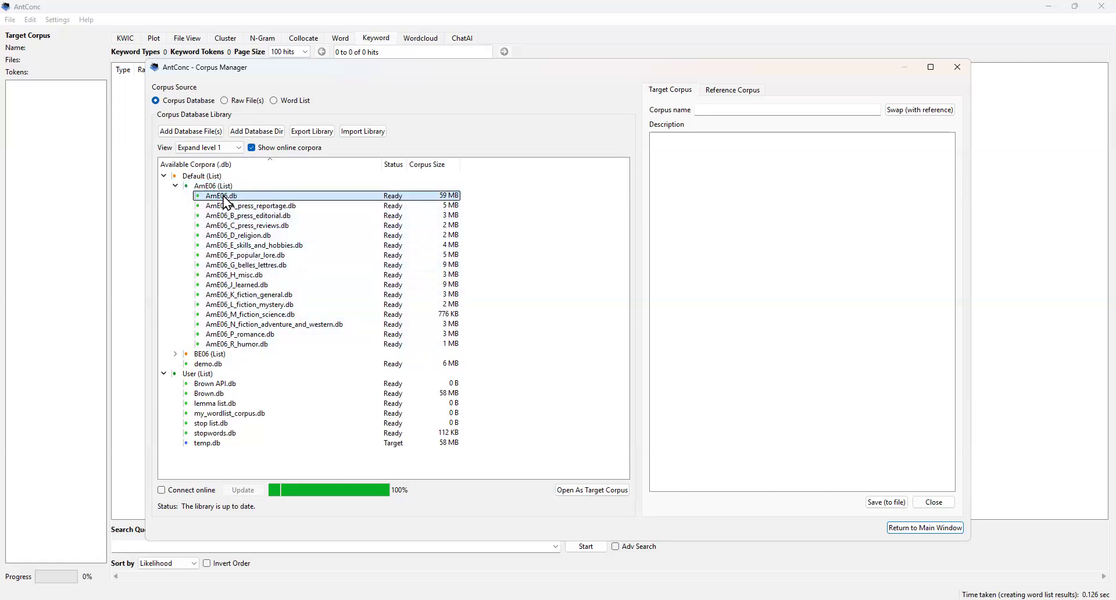
double_click(226, 201)
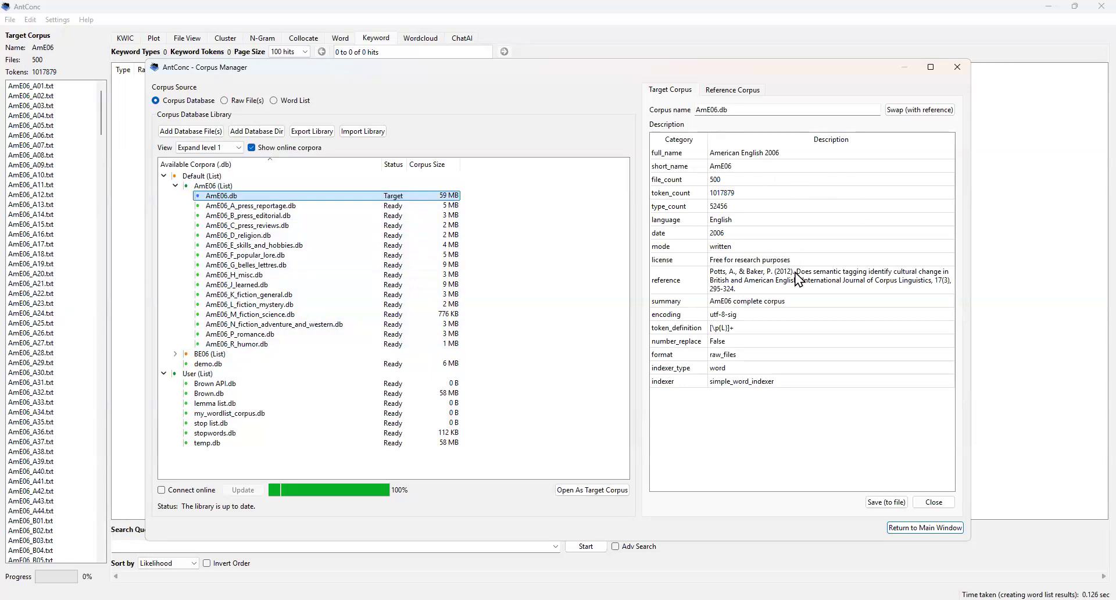
left_click(930, 110)
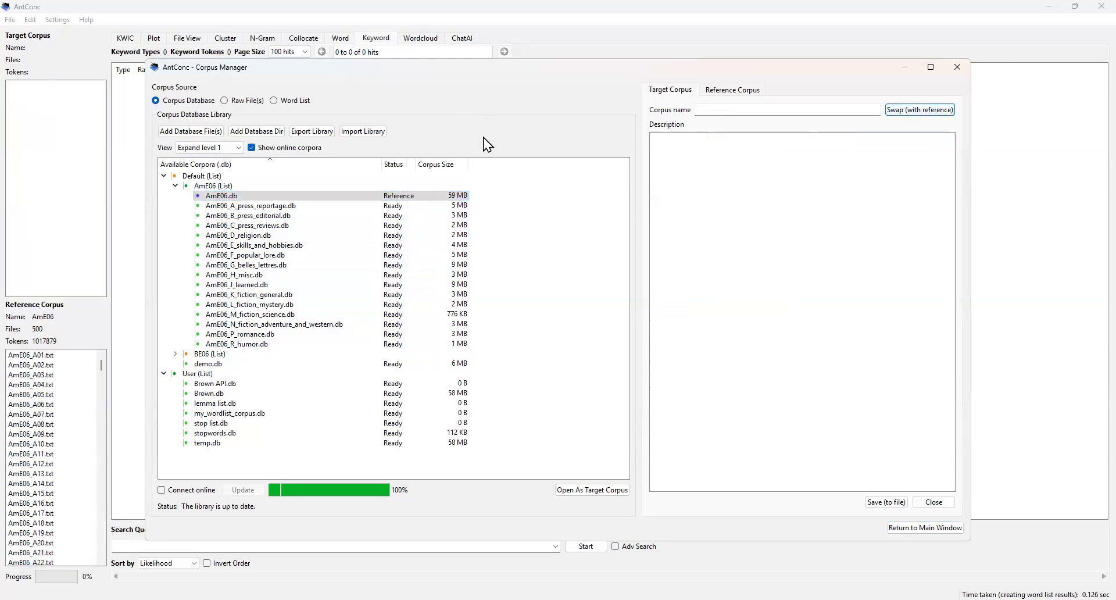
left_click(334, 198)
Enable the online connection and update the list of available corpora from the Internet.
left_click(161, 490)
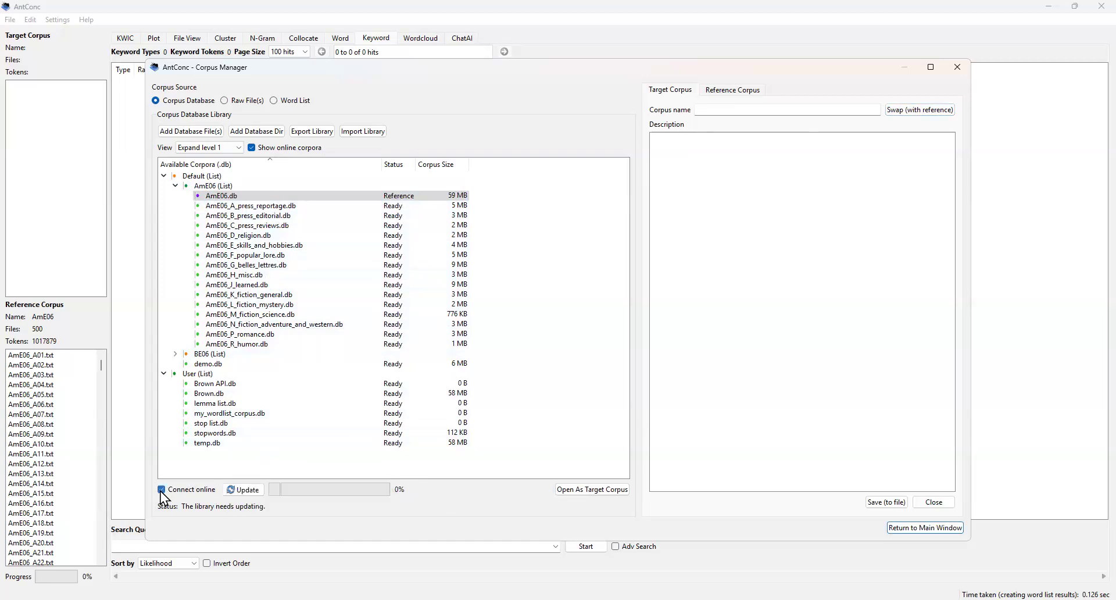
left_click(238, 490)
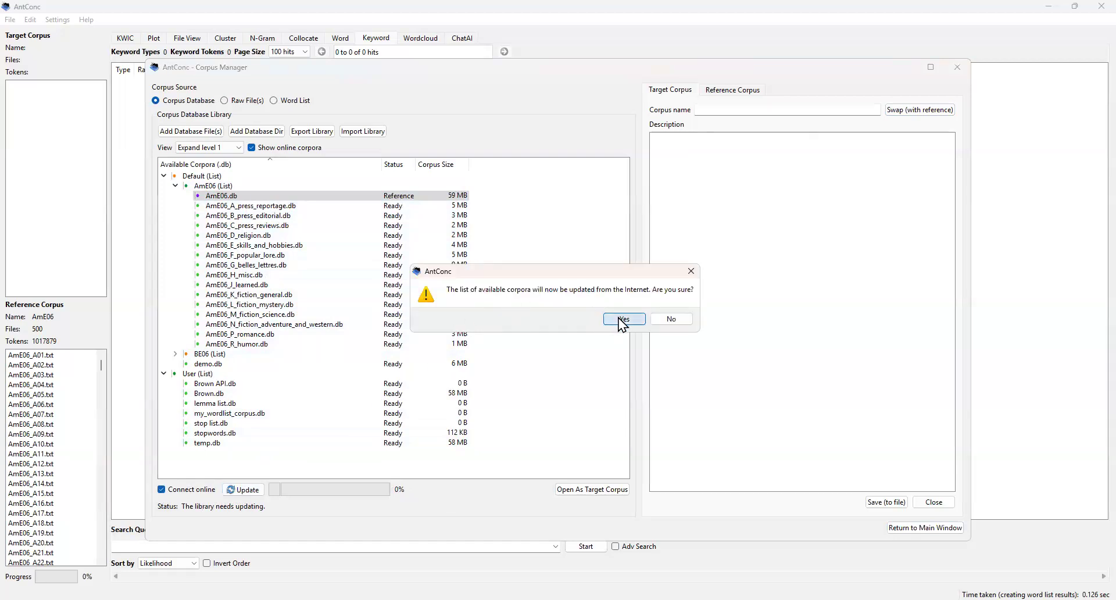
key("Return")
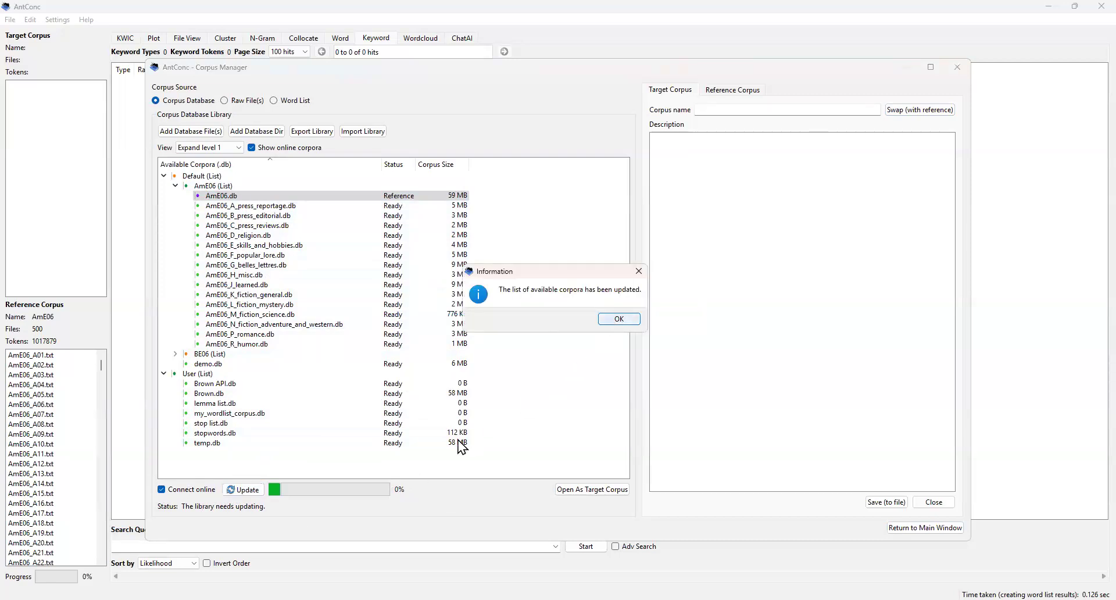
key("Return")
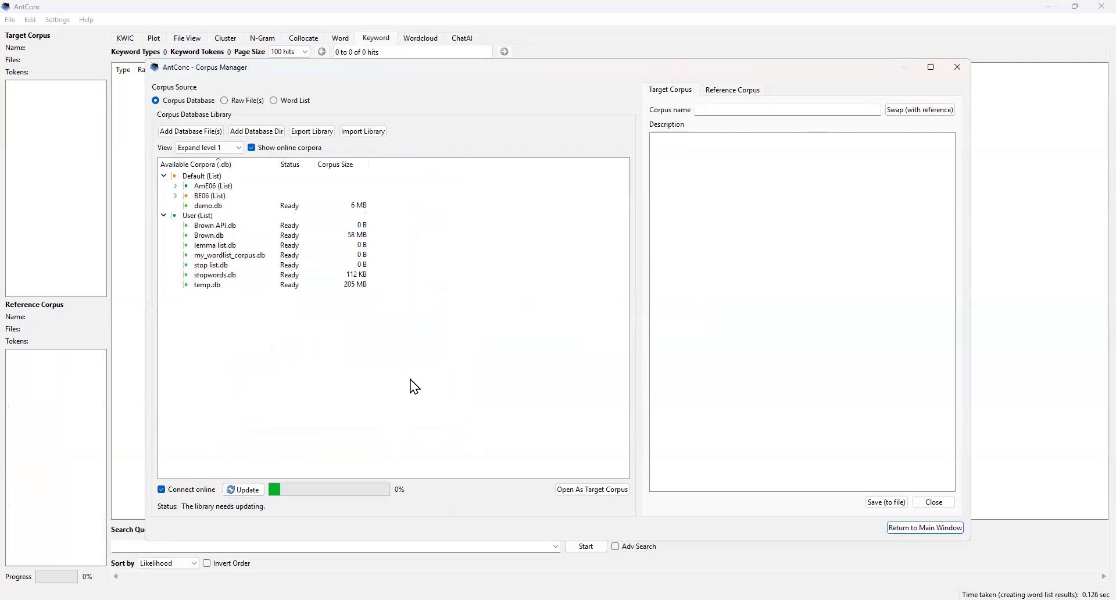
Load AmE06.db from the default AmE06 list as the target corpus and swap it to the reference corpus.
left_click(175, 186)
double_click(240, 195)
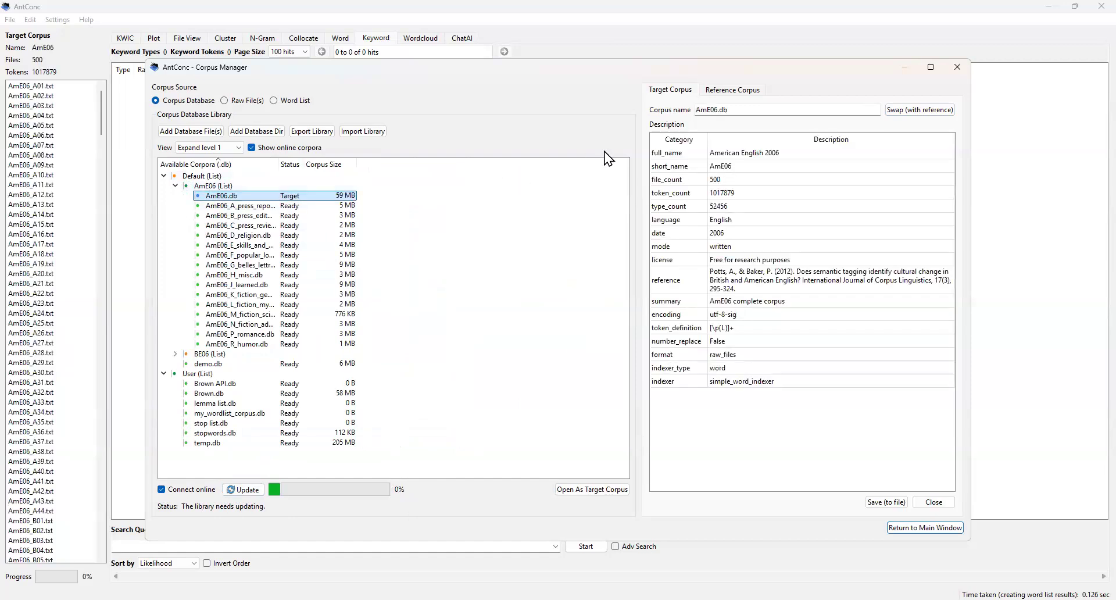
left_click(919, 110)
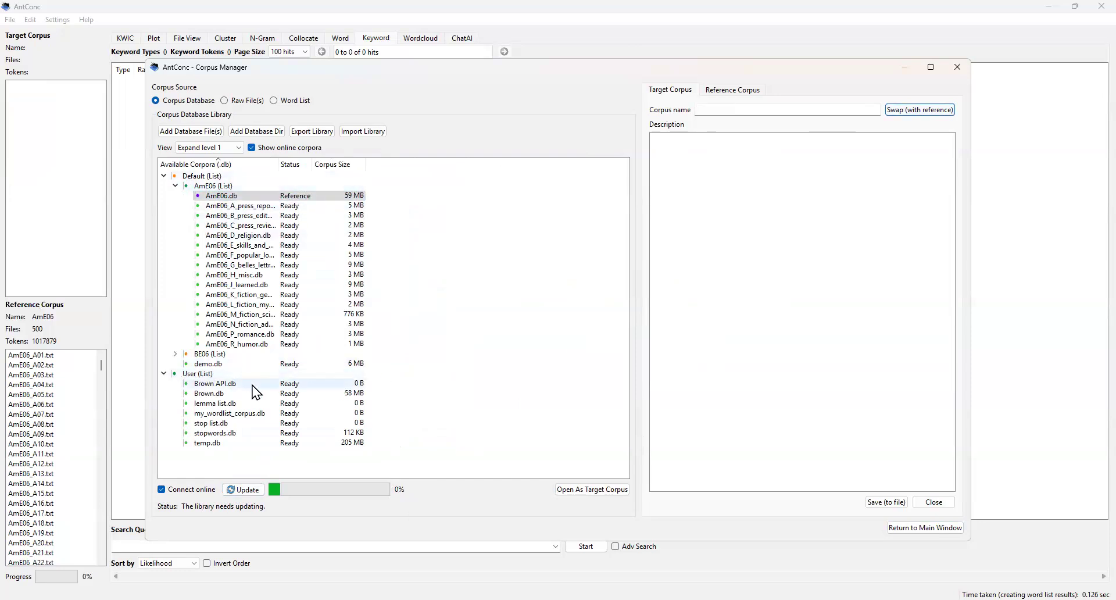
Load temp.db from the user list as the target corpus and generate the keyword list against AmE06.
left_click(219, 445)
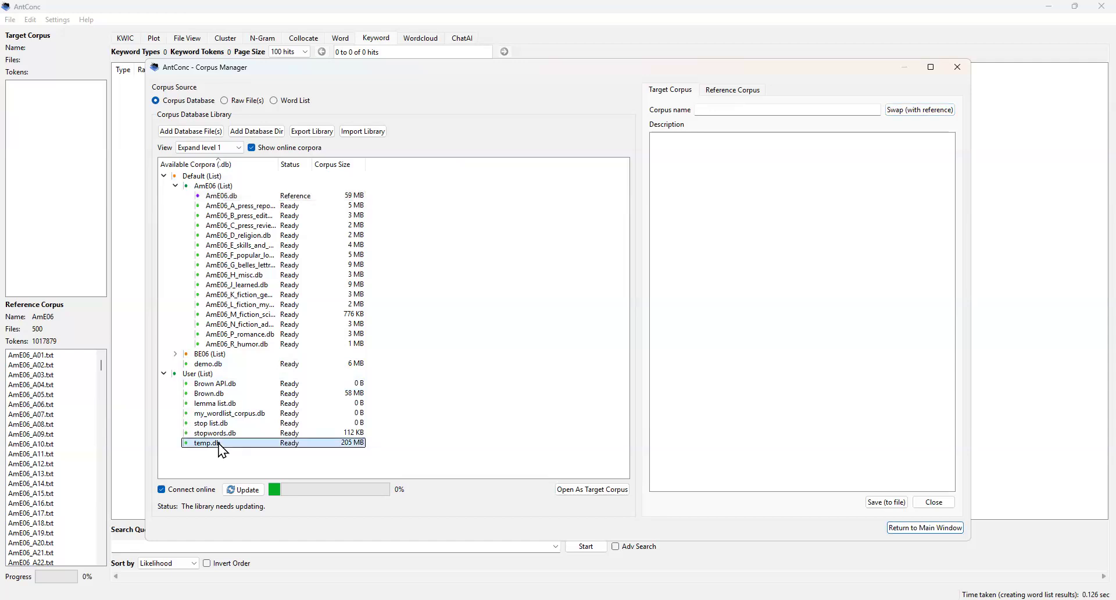
double_click(219, 444)
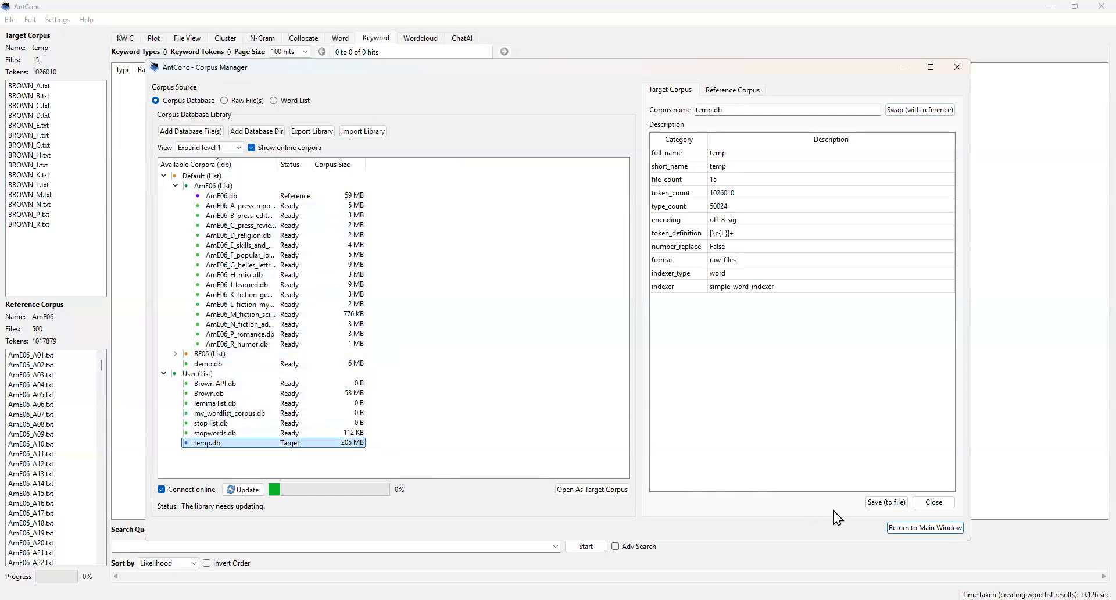
left_click(916, 528)
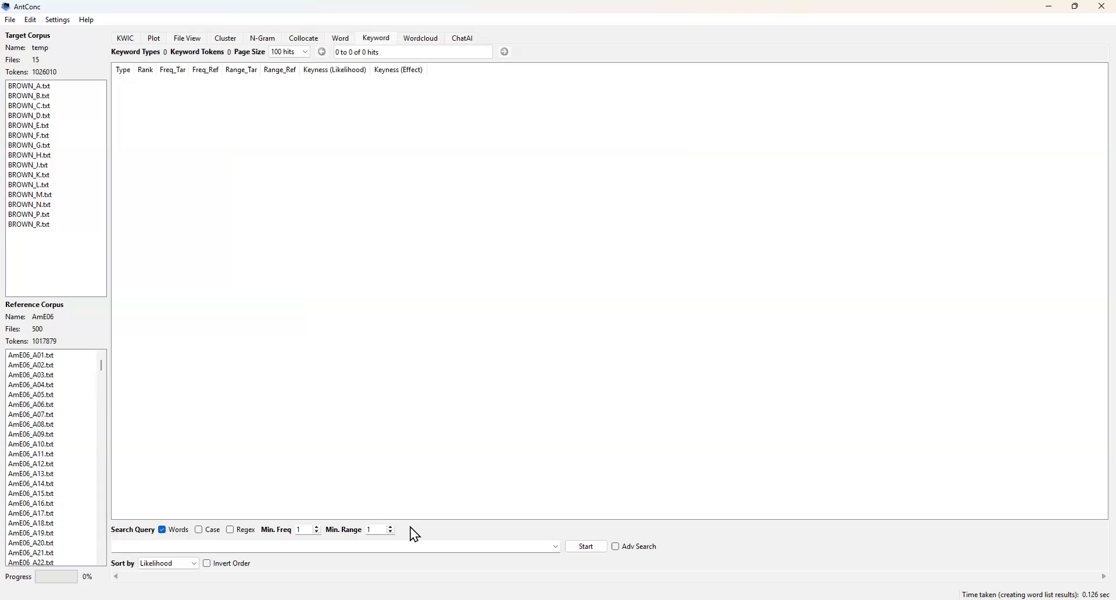
left_click(587, 547)
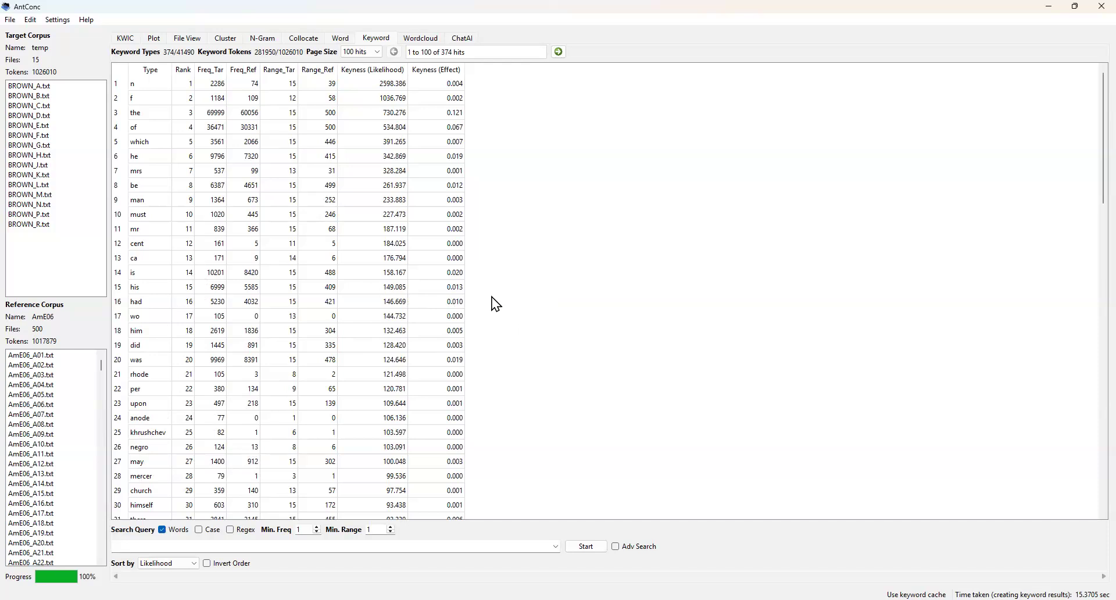
Reopen the Corpus Manager, unload temp.db as the target corpus, and mark it for deletion.
left_click(10, 20)
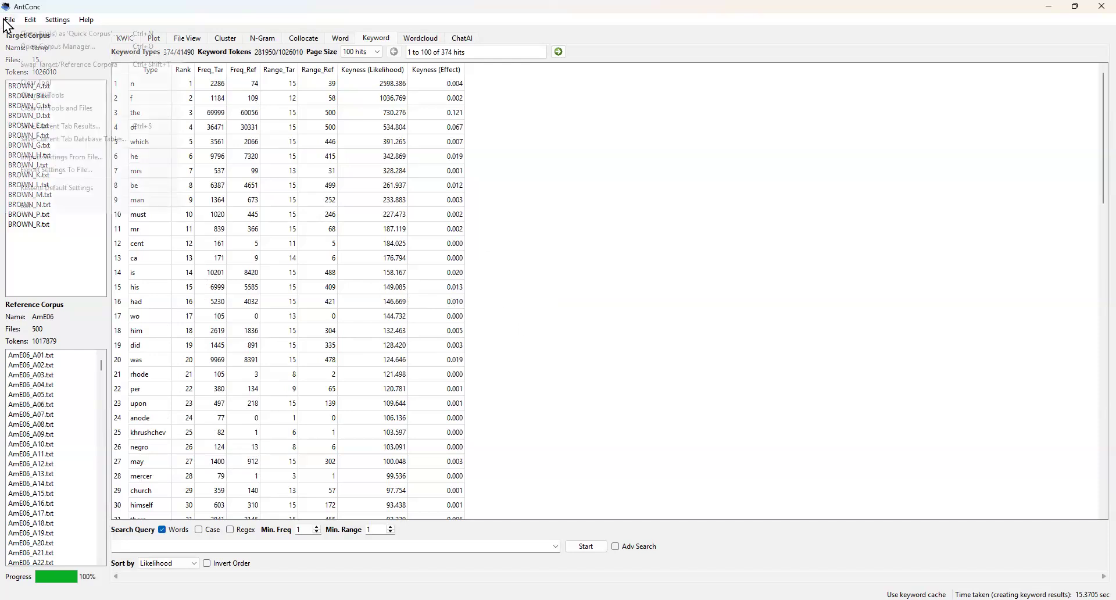
left_click(61, 45)
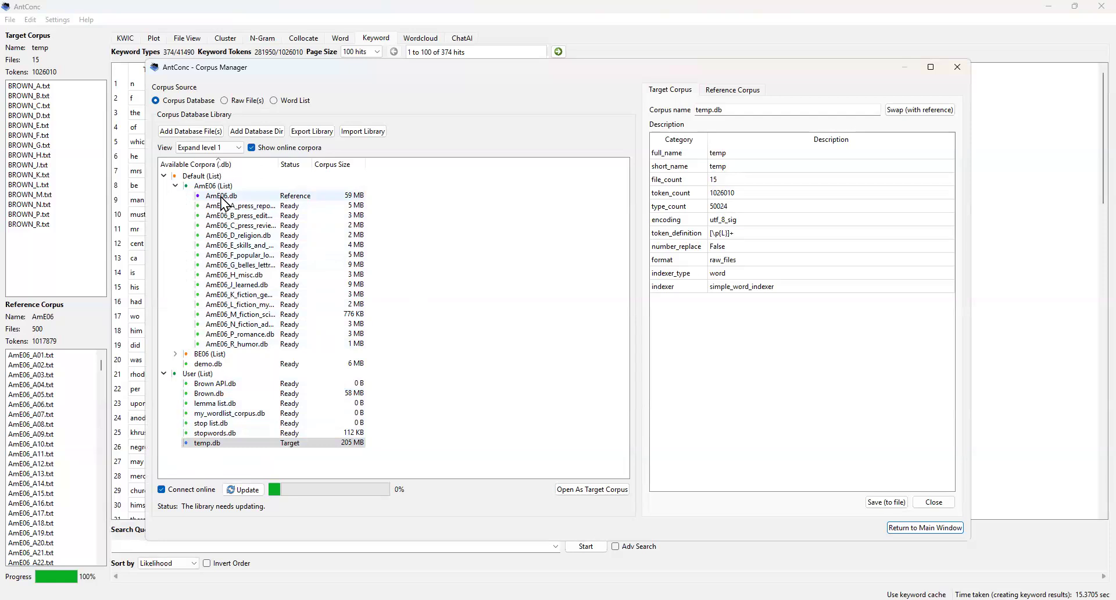
left_click(186, 446)
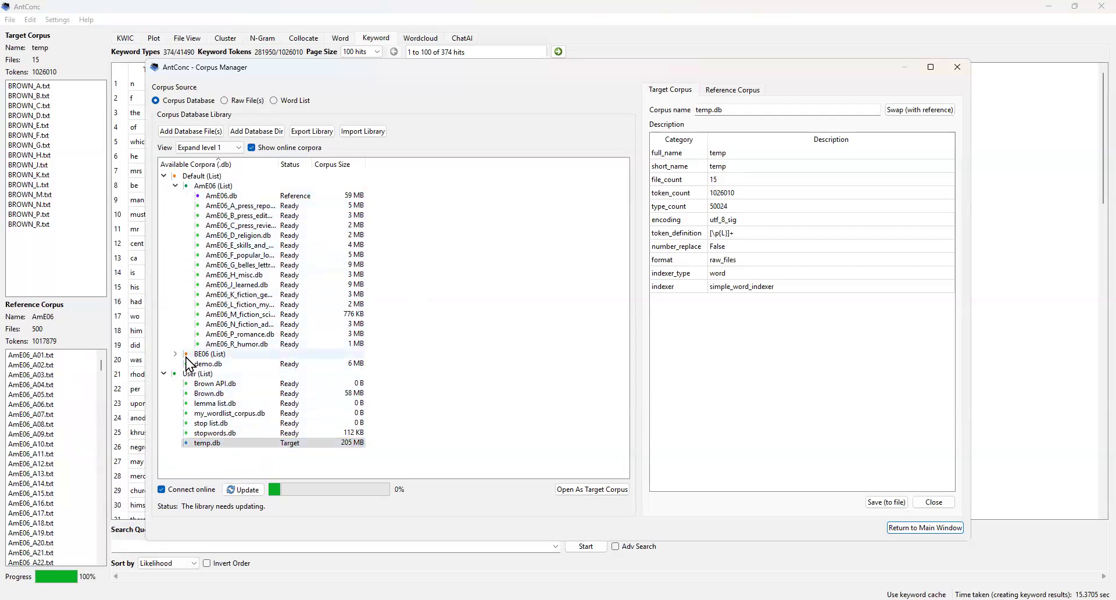
left_click(184, 444)
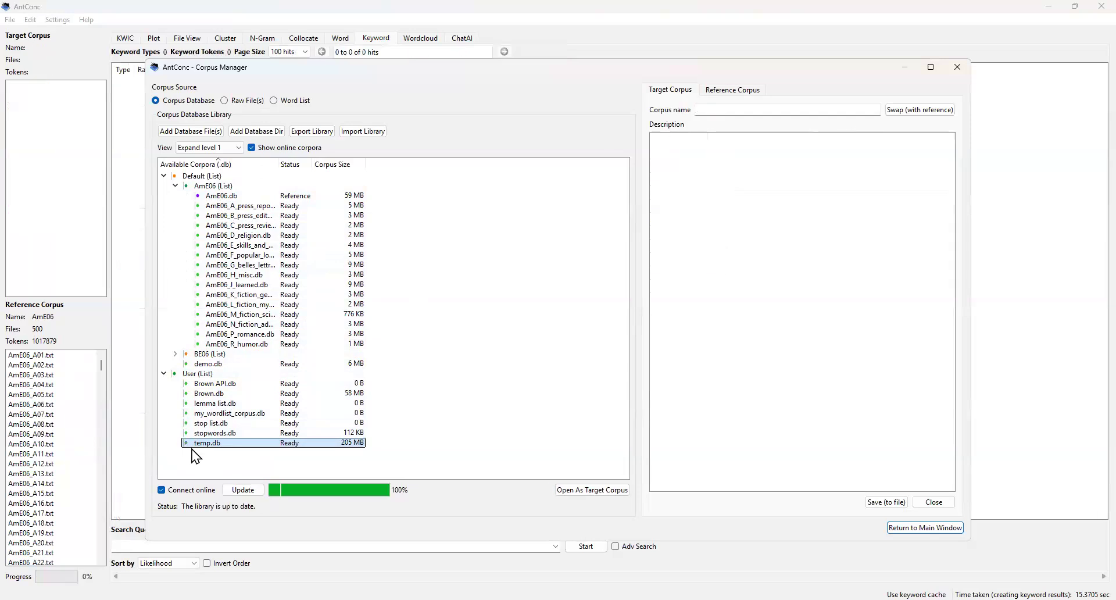
left_click(185, 442)
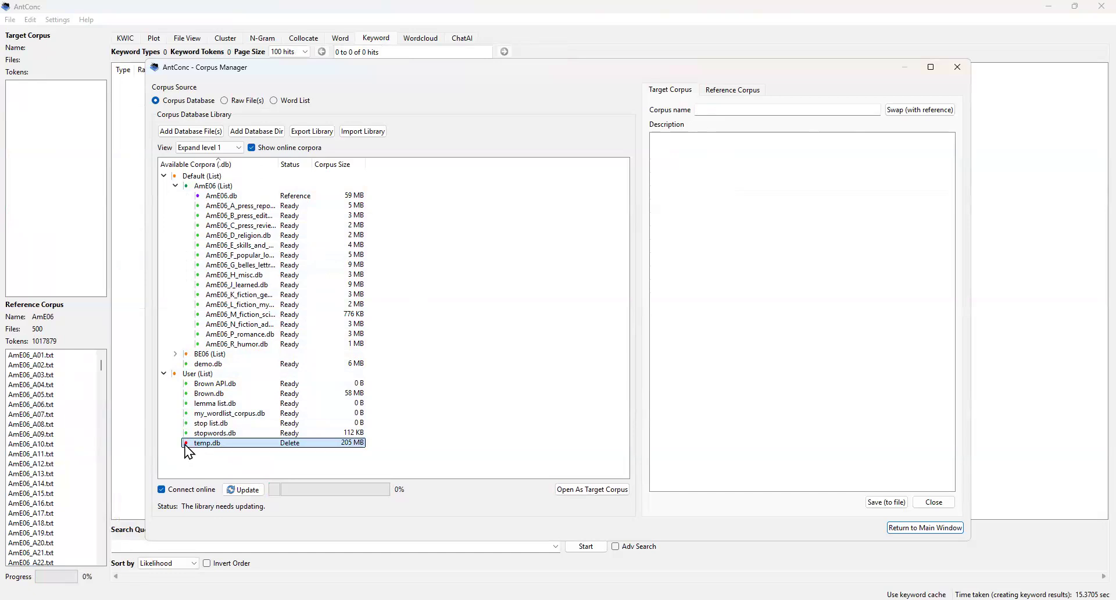
left_click(186, 443)
left_click(185, 443)
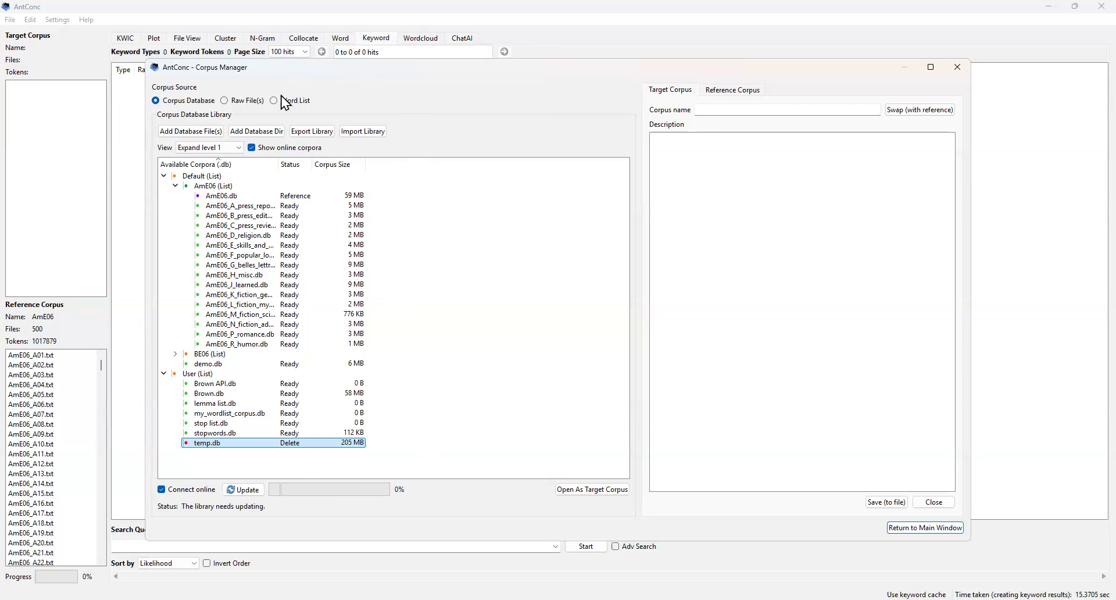
View the Raw File(s) and Word List corpus builders, return to the main window, and open the ChatAI tool.
left_click(224, 100)
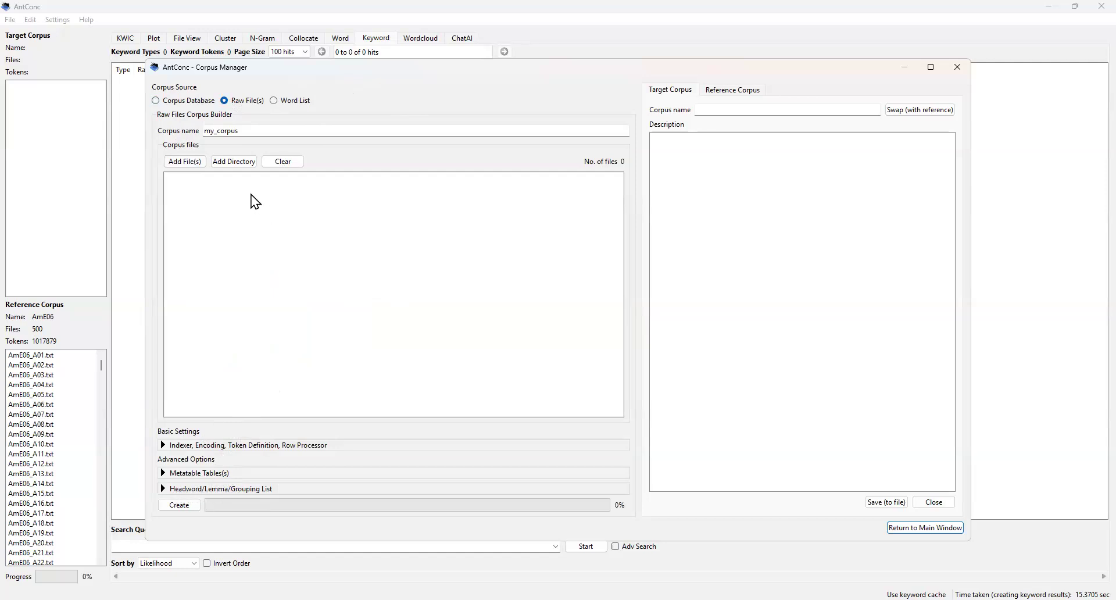
left_click(273, 101)
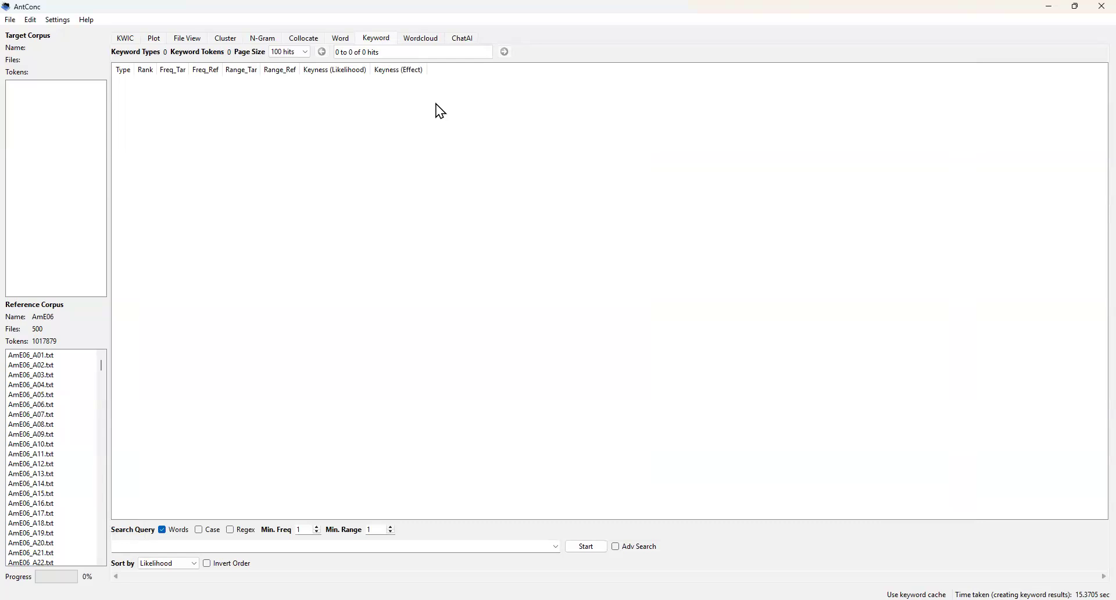
left_click(459, 38)
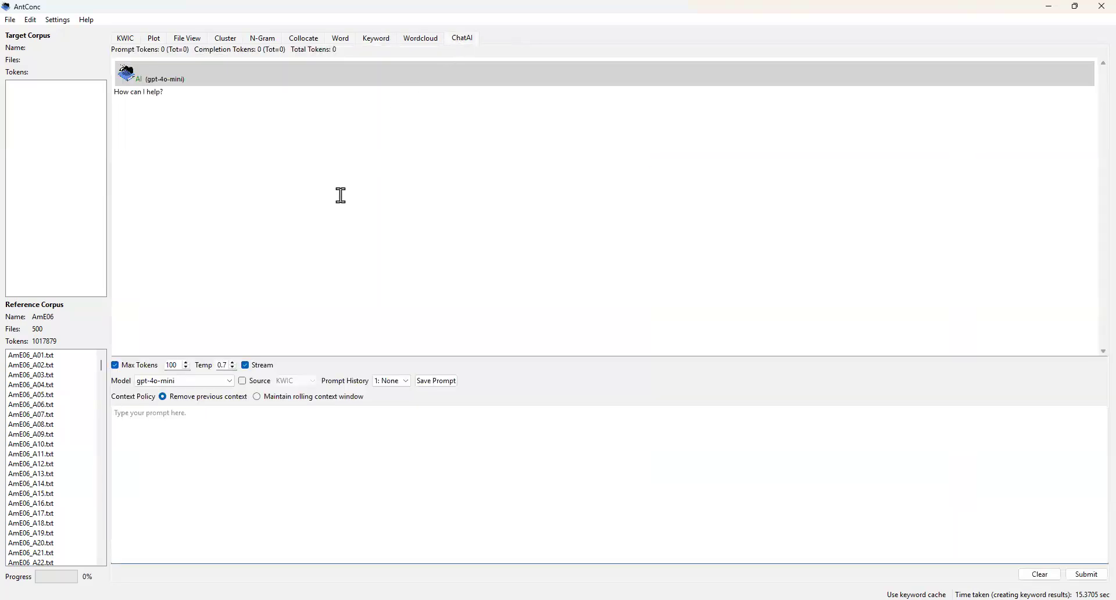
Clear all tools and files, check the corpus database library in the Corpus Manager, and return to the main window.
left_click(10, 21)
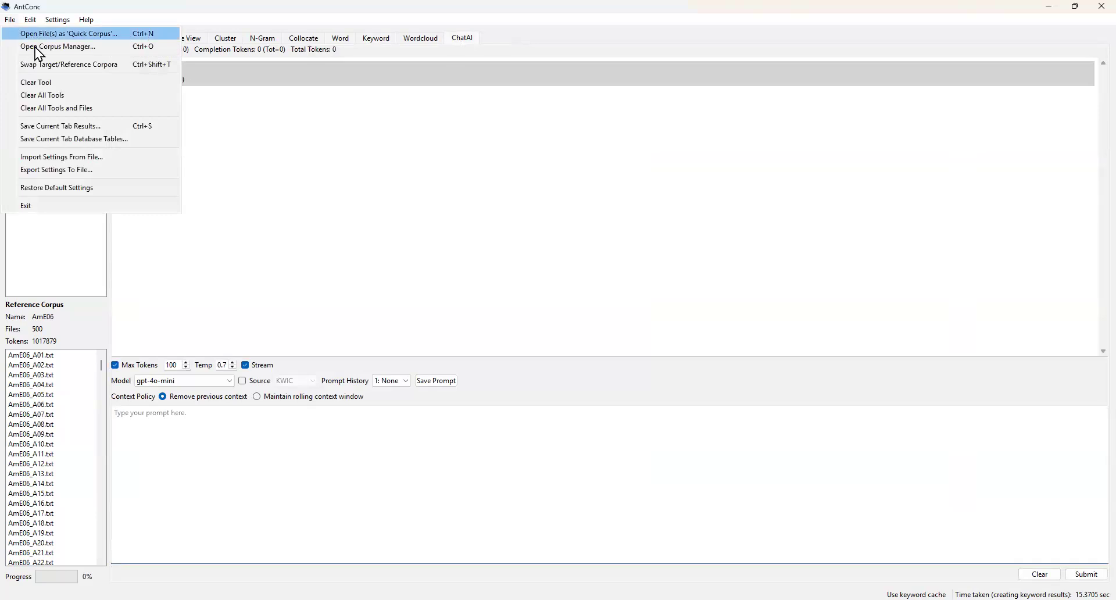
left_click(37, 106)
left_click(10, 20)
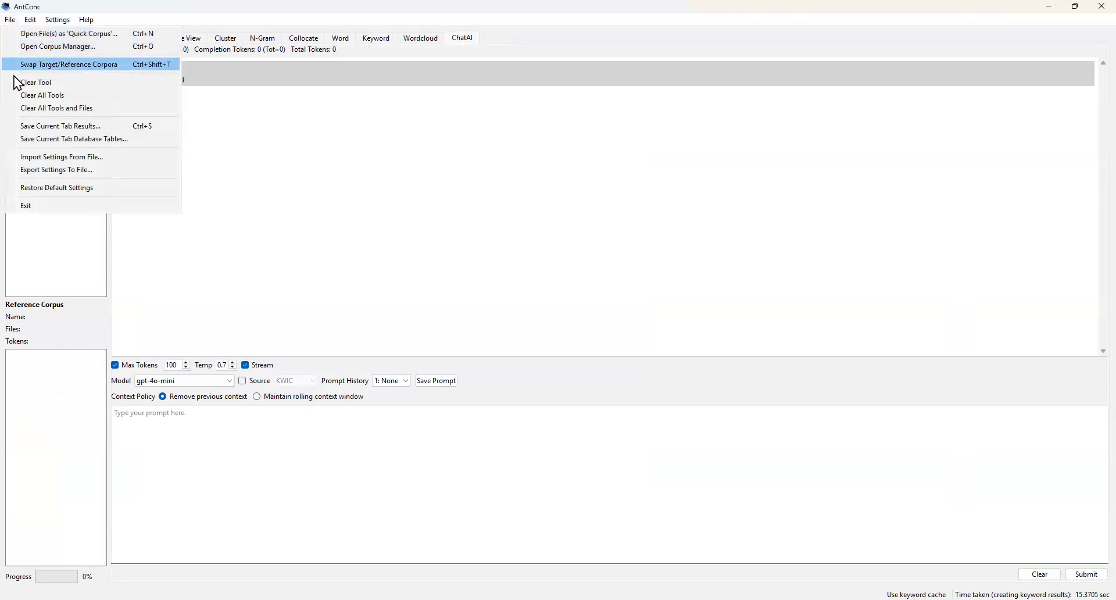
left_click(53, 46)
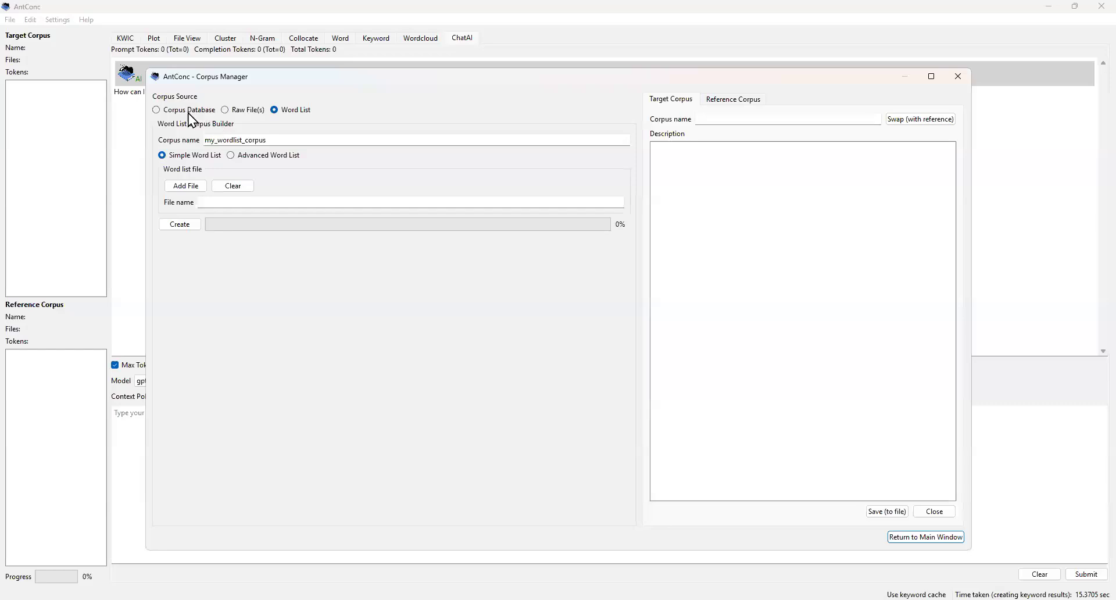
left_click(156, 110)
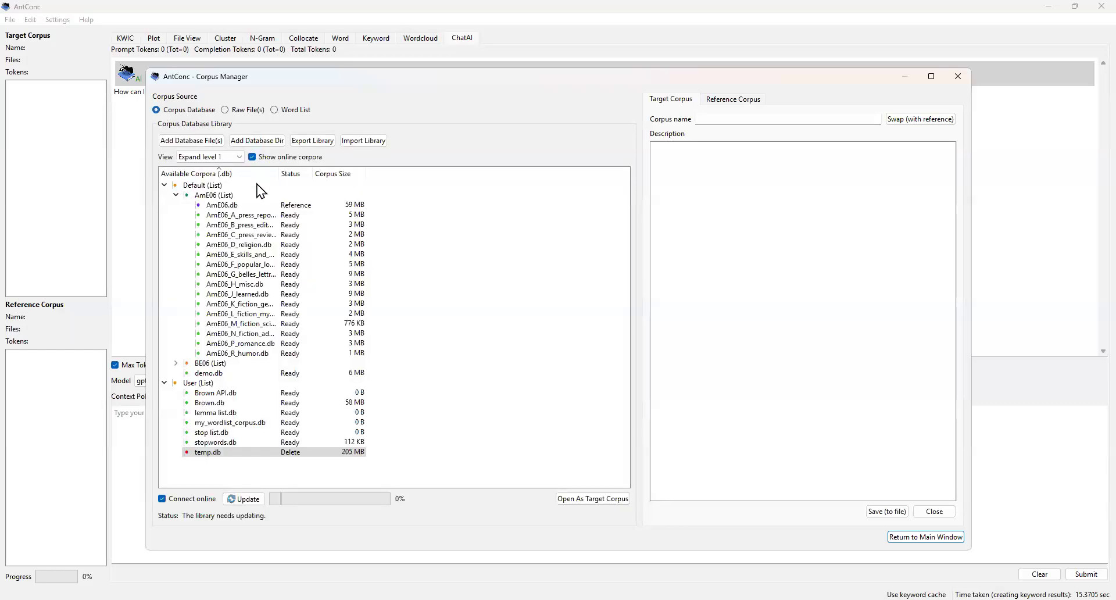
left_click(934, 515)
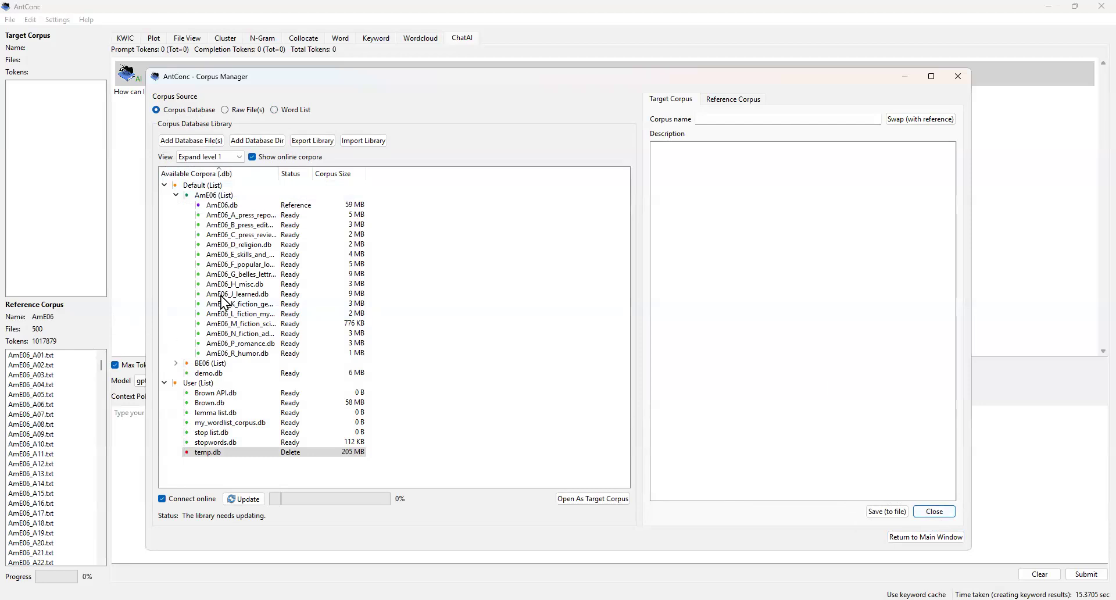
left_click(942, 536)
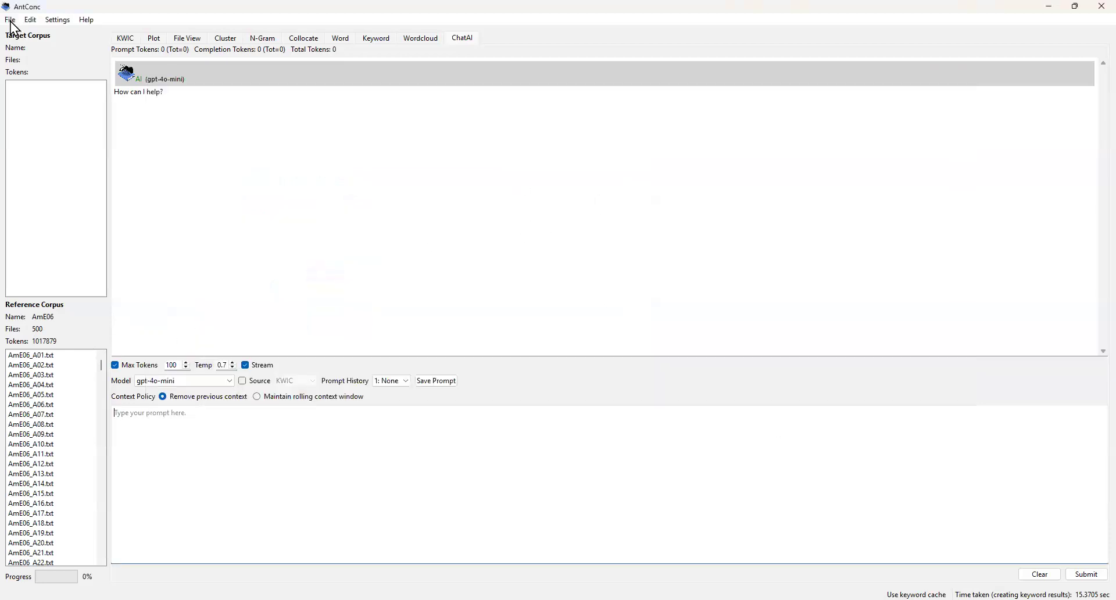
Clear all tools and files, including the AmE06 reference corpus, from the main window.
left_click(10, 19)
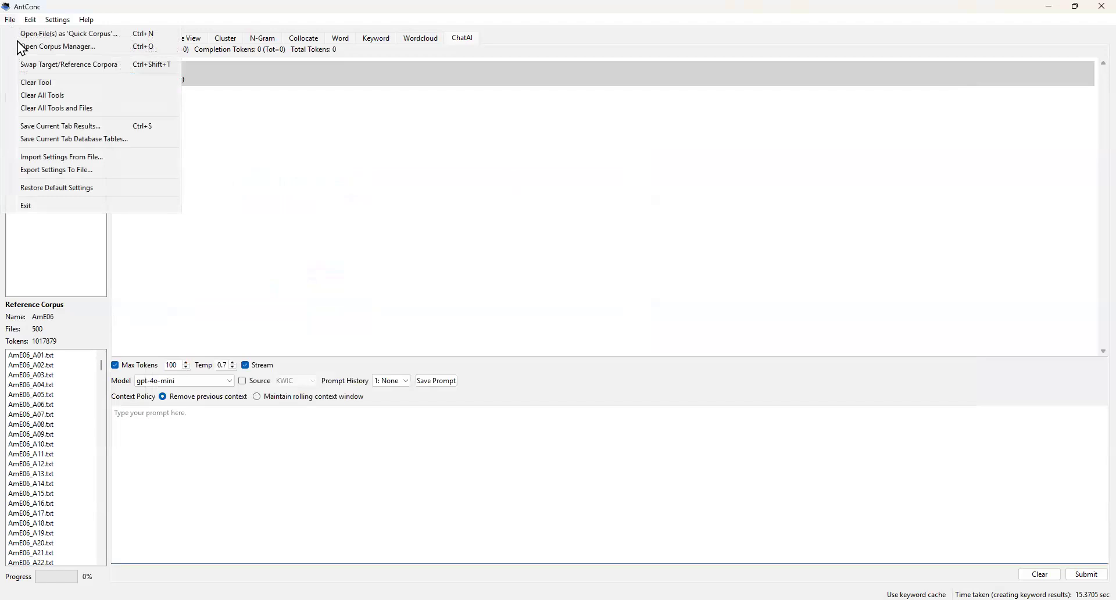
left_click(69, 109)
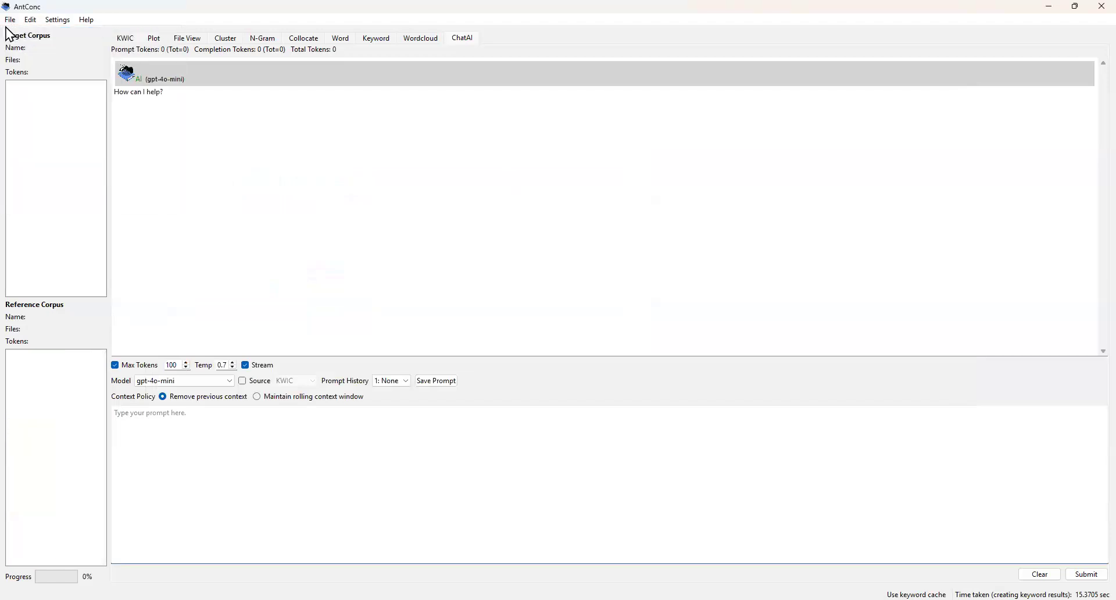
left_click(10, 19)
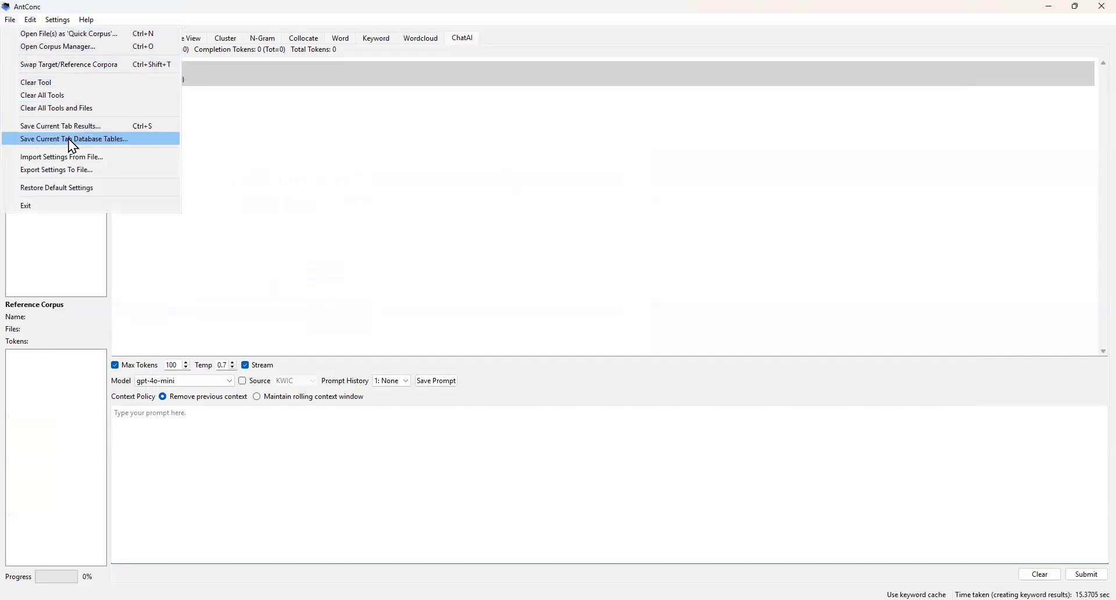
left_click(590, 318)
left_click(8, 21)
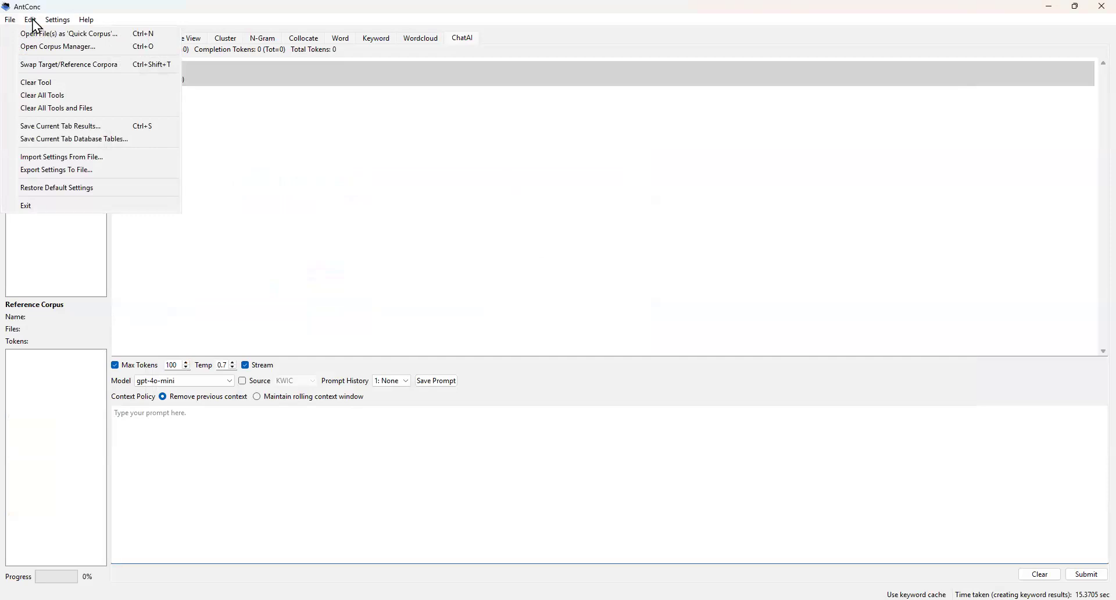
left_click(390, 194)
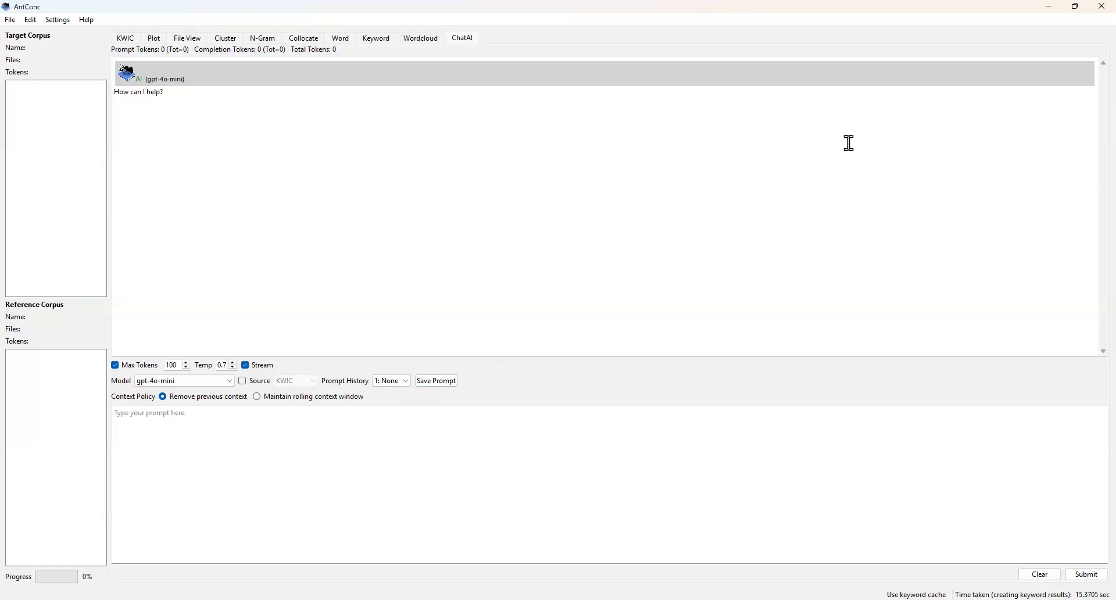
Switch to the browser and view the API keys page of the OpenAI platform.
key("alt+Tab")
key("alt+Tab")
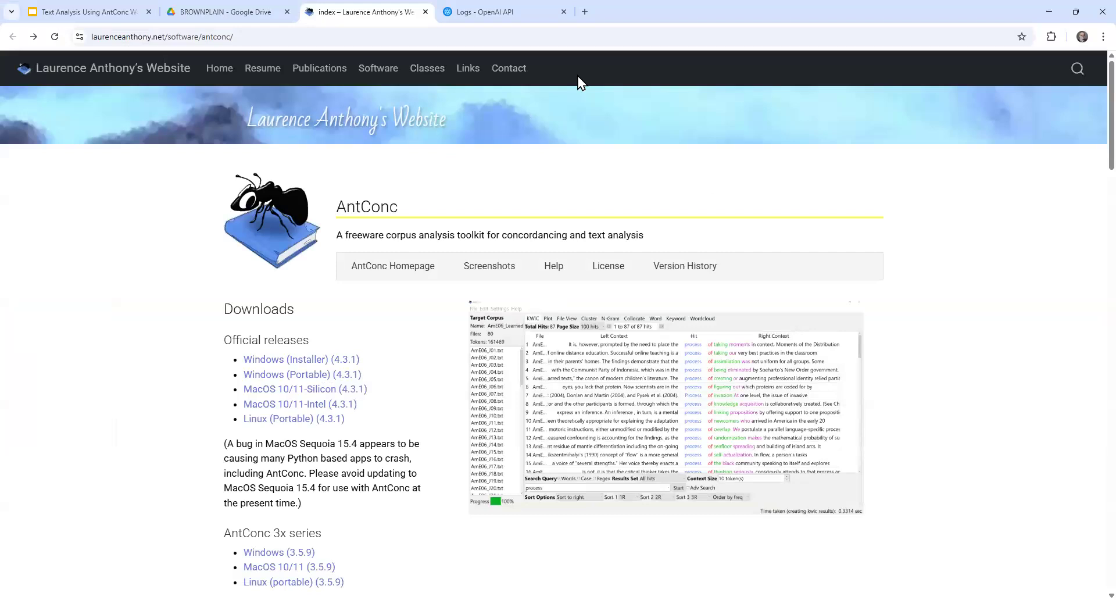
left_click(523, 13)
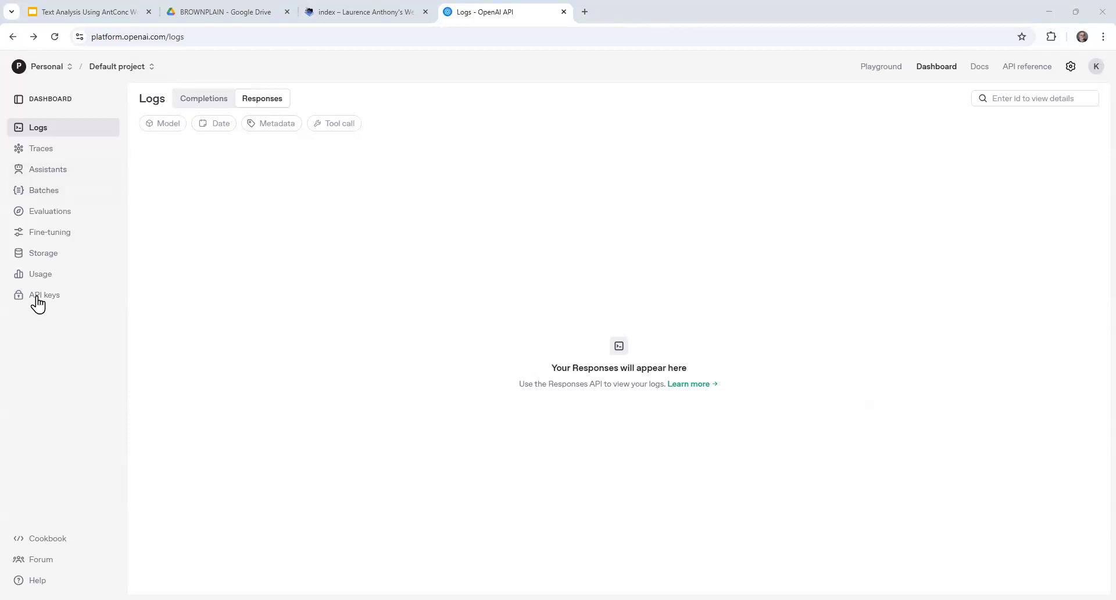
left_click(70, 298)
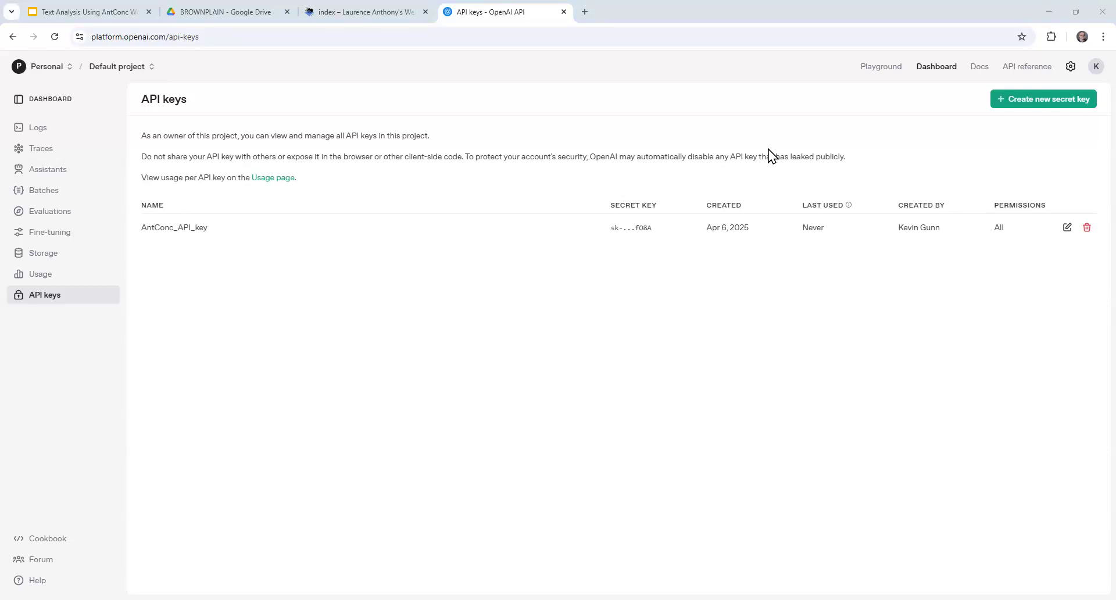
Switch back to AntConc, paste the OpenAI API key into the ChatAI tool settings, and update the available models.
key("alt+Tab")
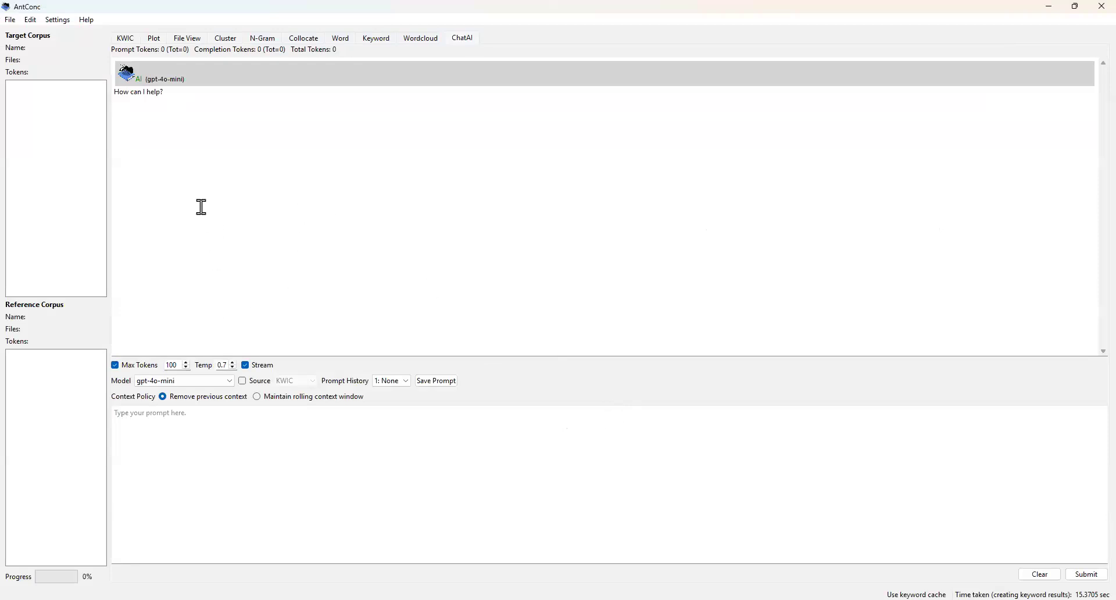
left_click(58, 21)
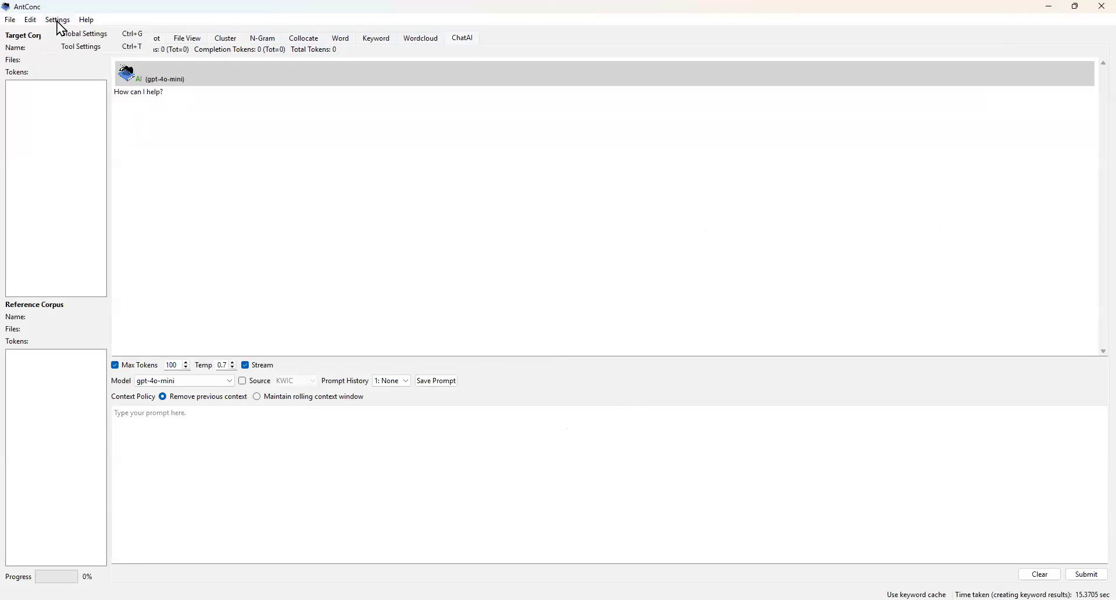
left_click(81, 48)
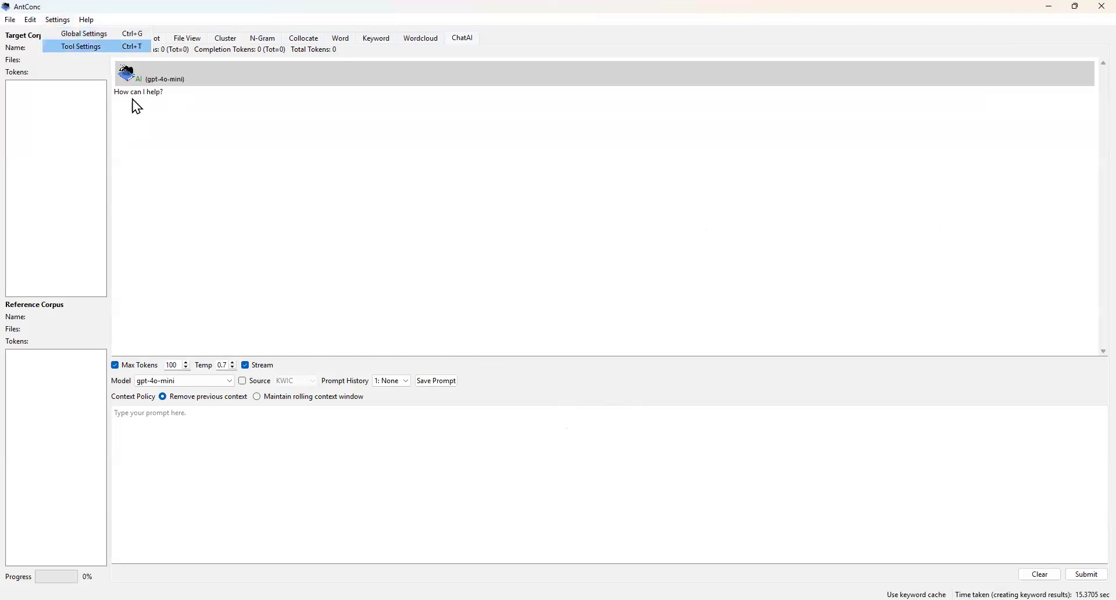
left_click(355, 260)
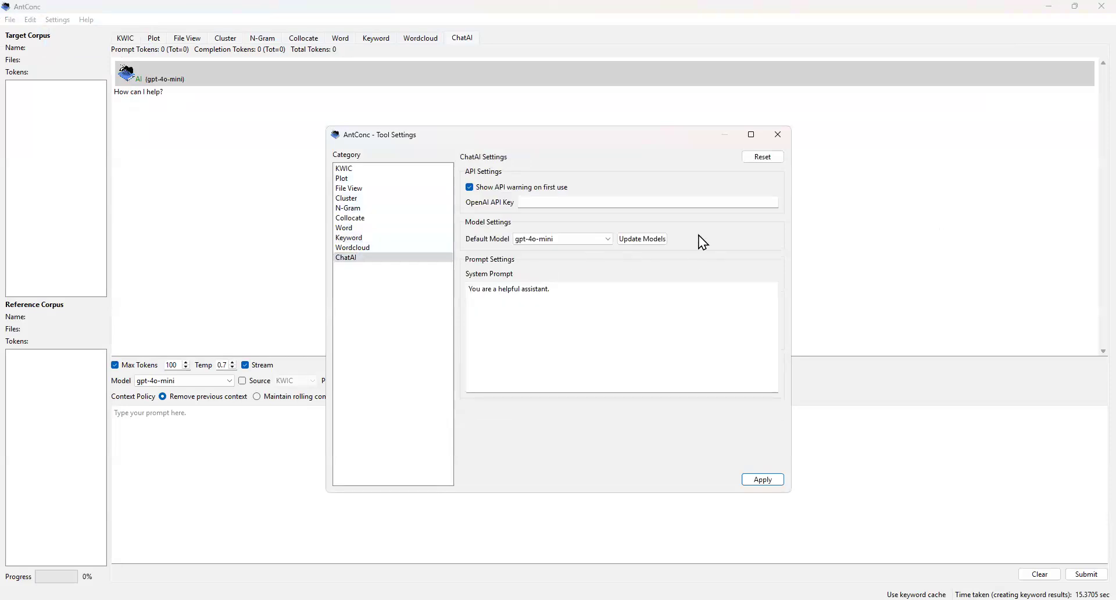
left_click(555, 202)
left_click(584, 200)
key("ctrl+v")
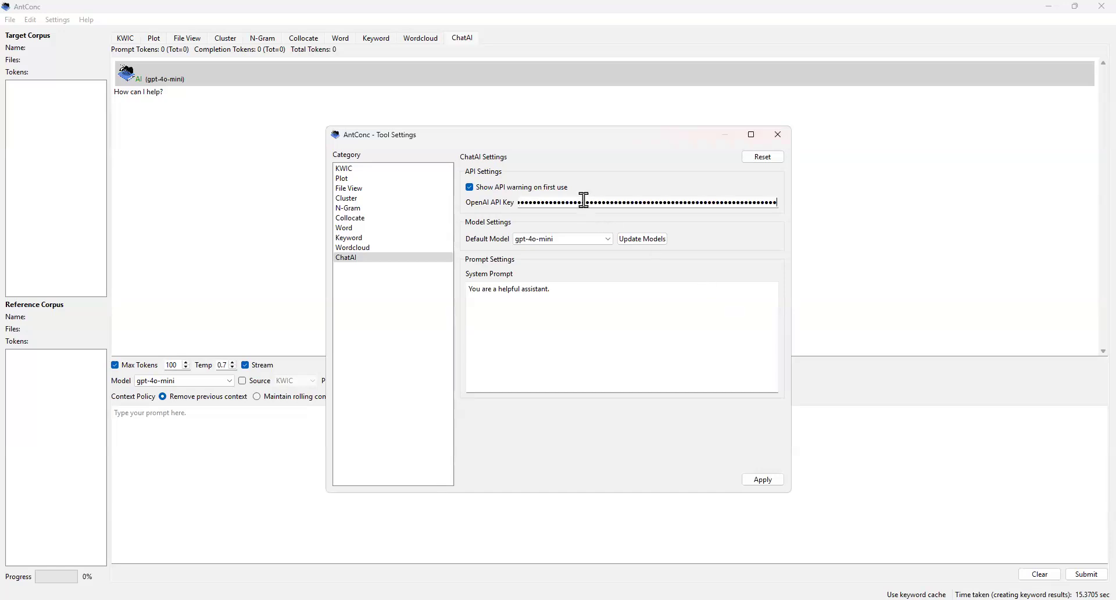
left_click(643, 239)
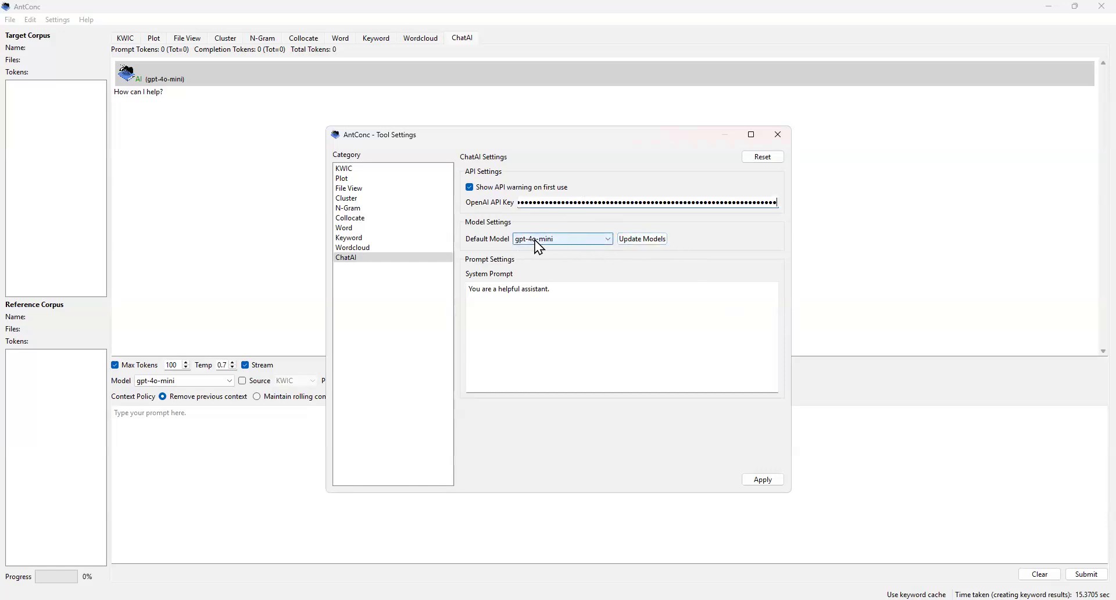
Update the list of available OpenAI models, keep gpt-4o-mini as the default model, and apply the ChatAI settings.
left_click(609, 239)
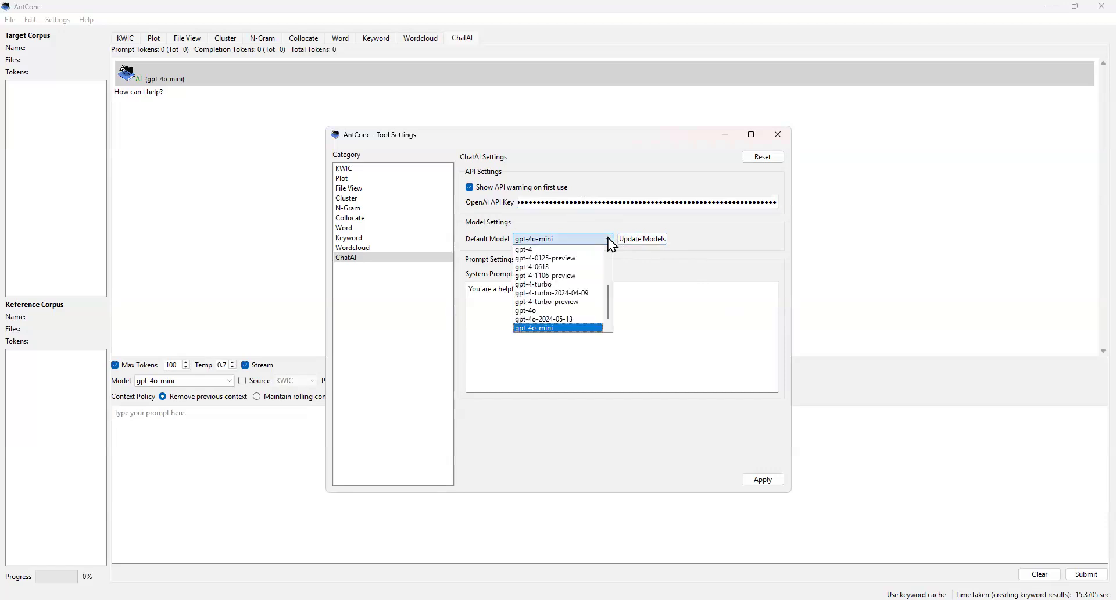
left_click(643, 242)
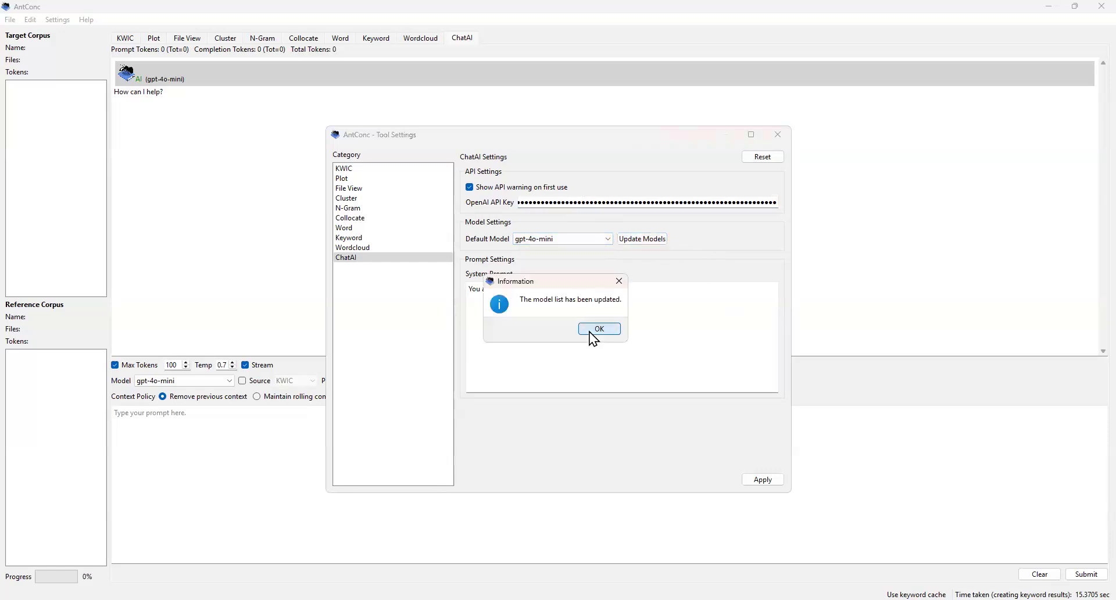
left_click(590, 329)
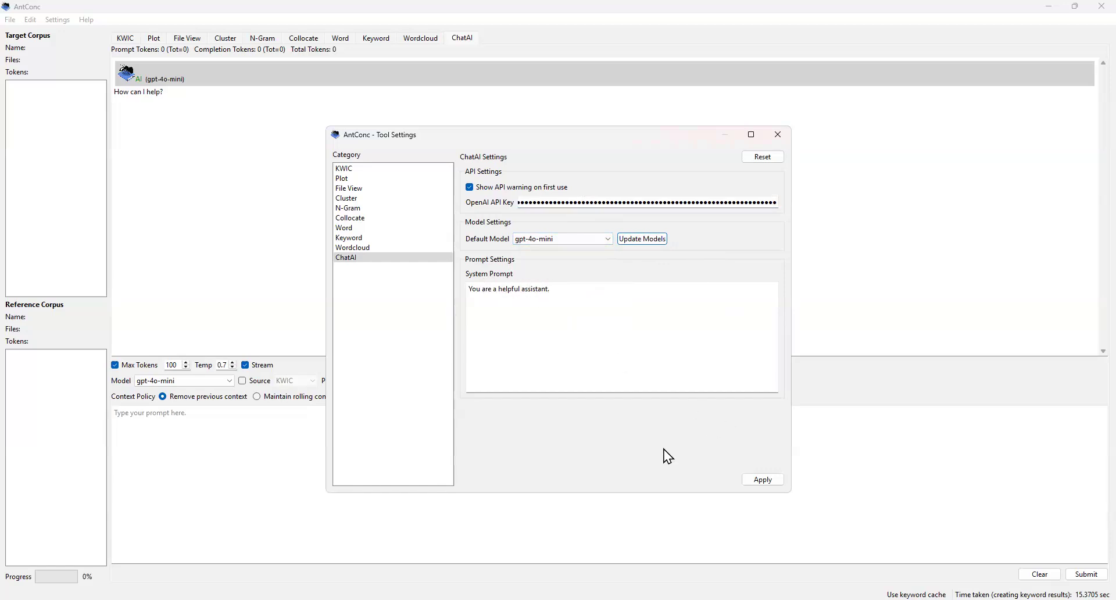
left_click(765, 479)
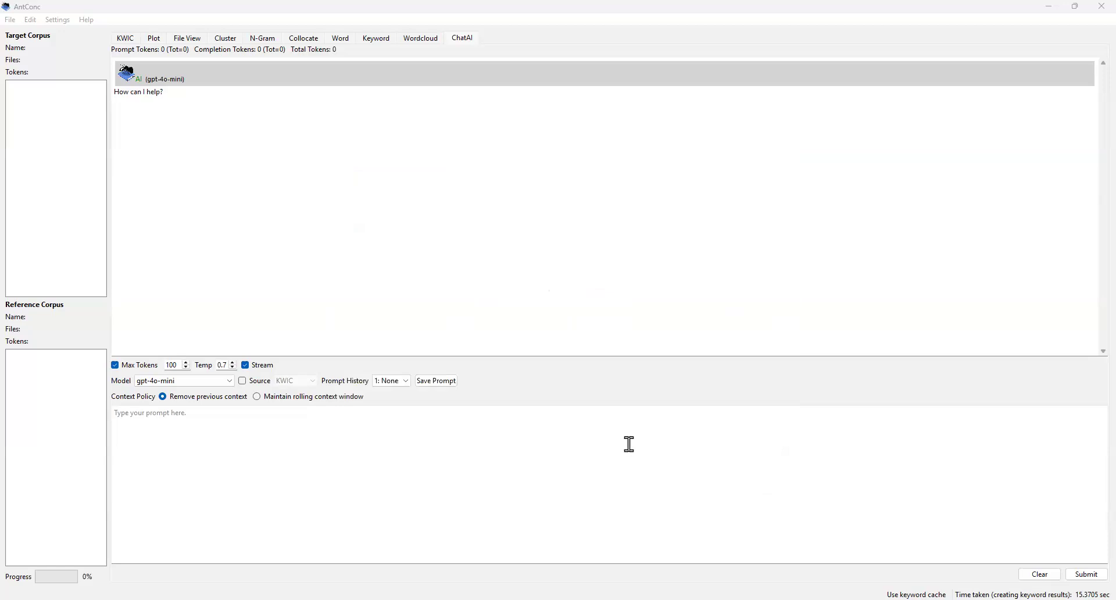
Open the text file Open Science 2 from the AntConc Workshop folder as a quick corpus.
left_click(405, 298)
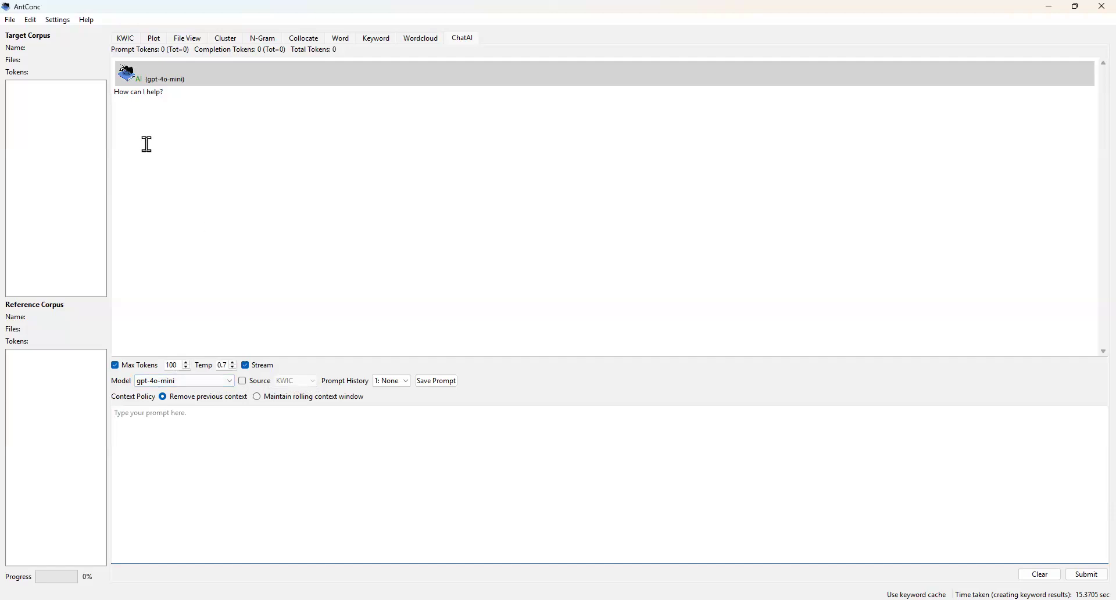
left_click(11, 21)
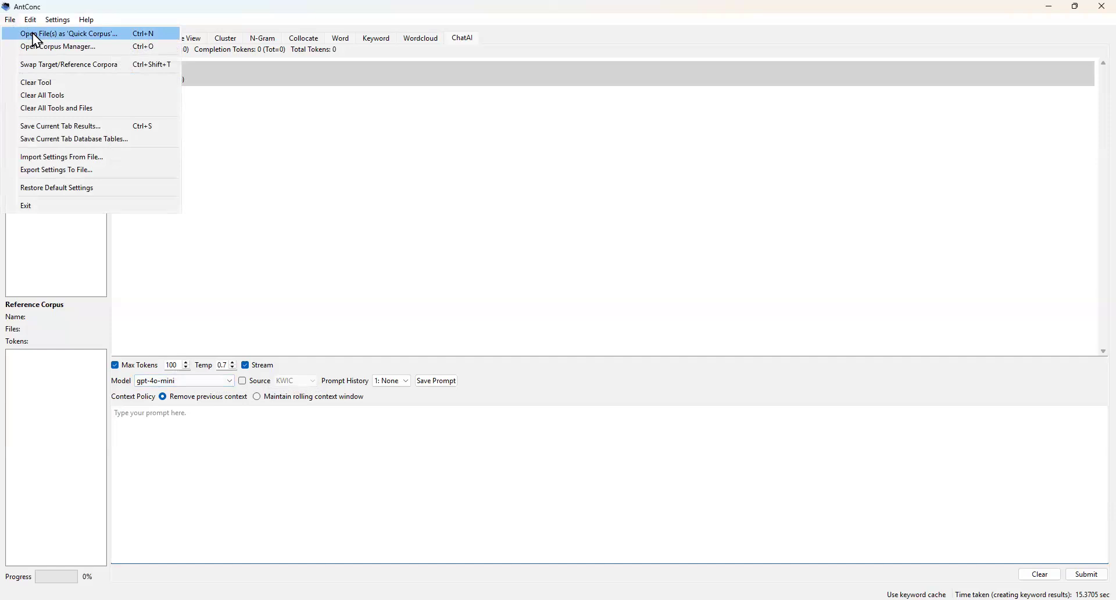
left_click(33, 35)
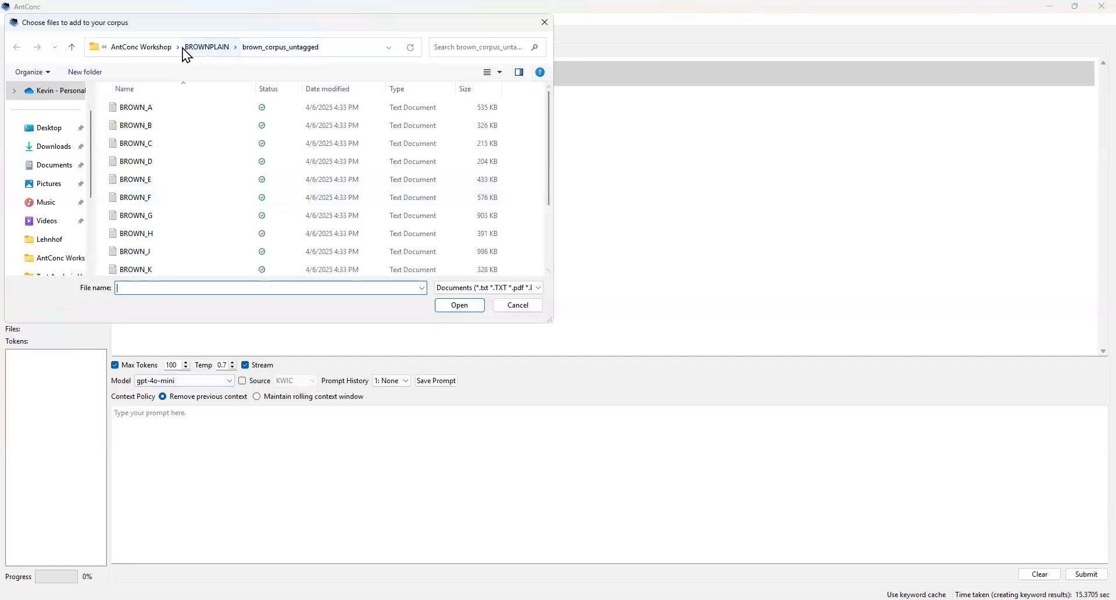
left_click(153, 48)
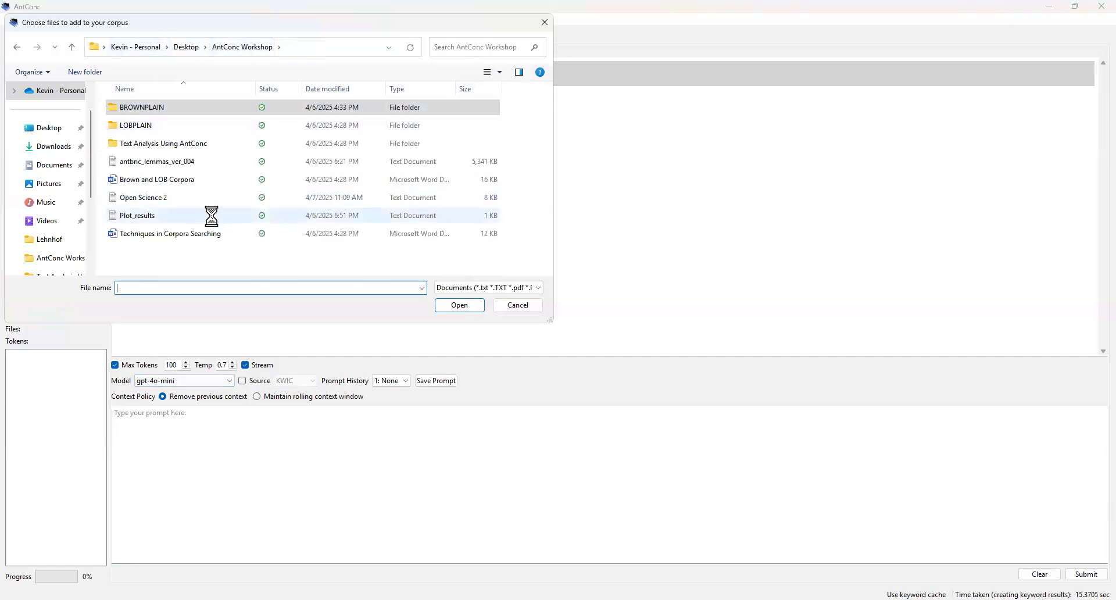
left_click(187, 197)
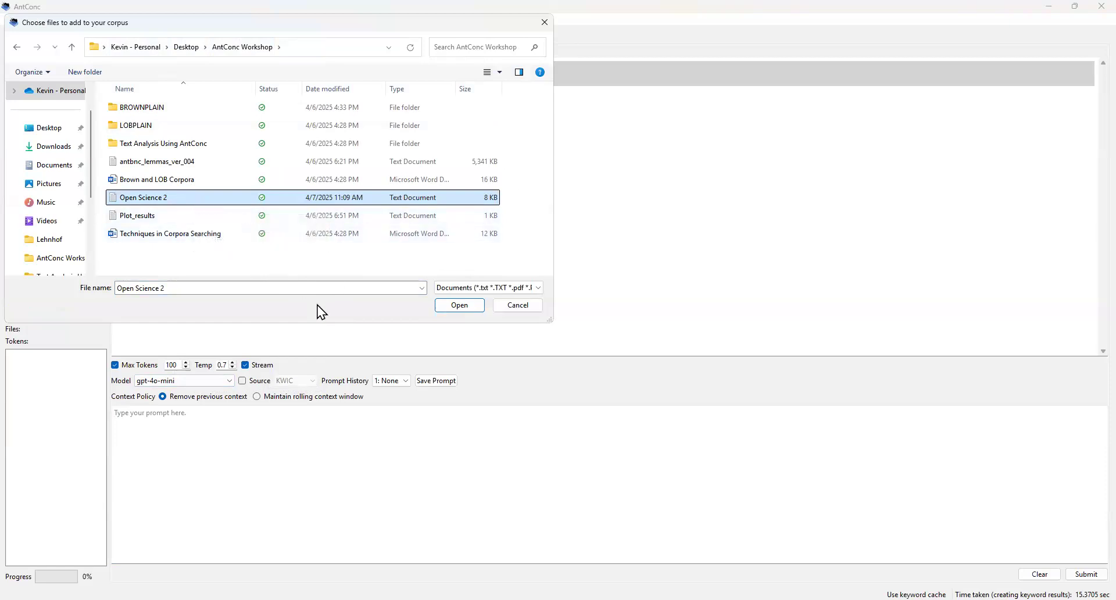
left_click(463, 308)
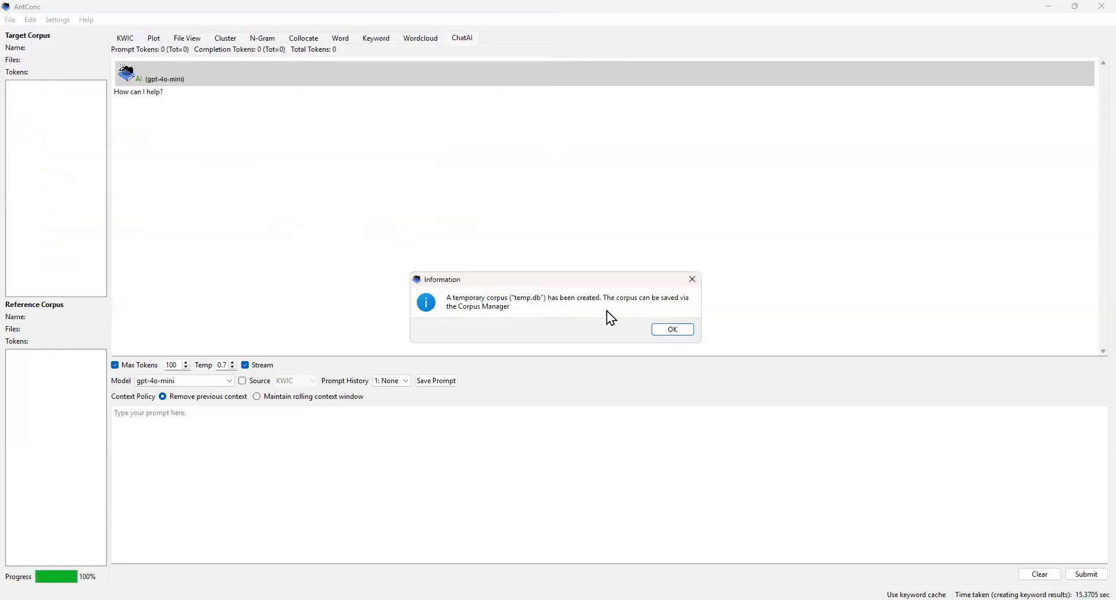
left_click(662, 330)
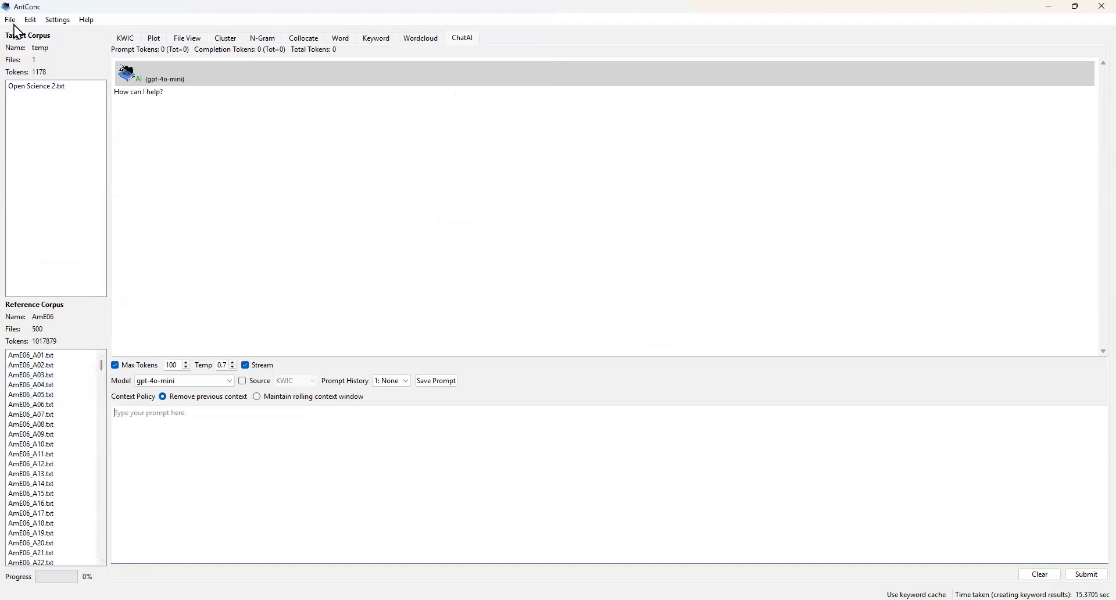
Select Open Science 2.txt, enable the use of a source in ChatAI, and view the available source tools.
left_click(29, 86)
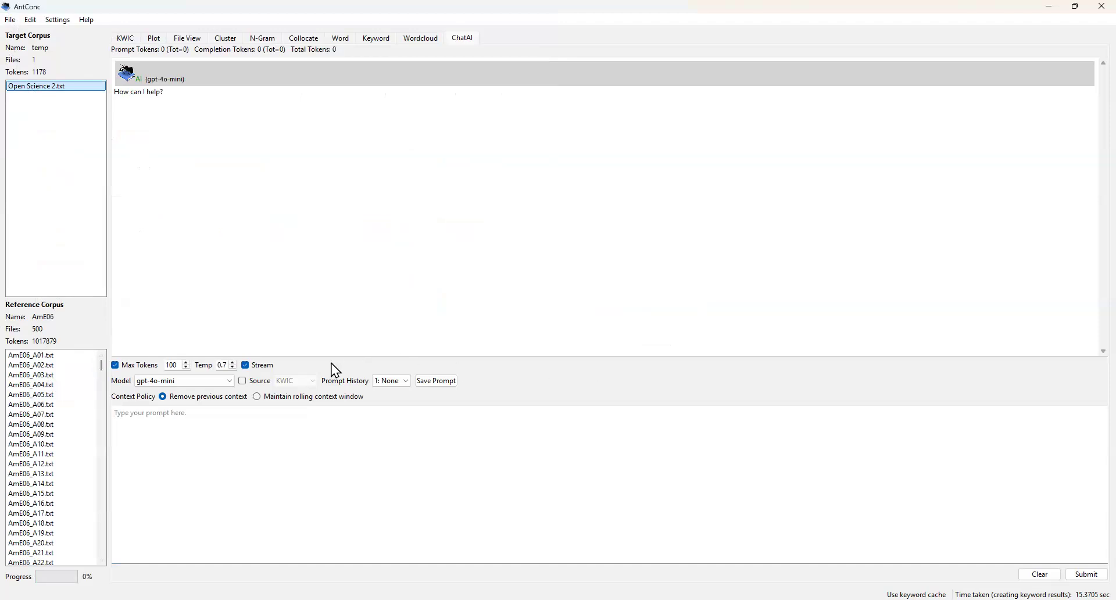
left_click(242, 382)
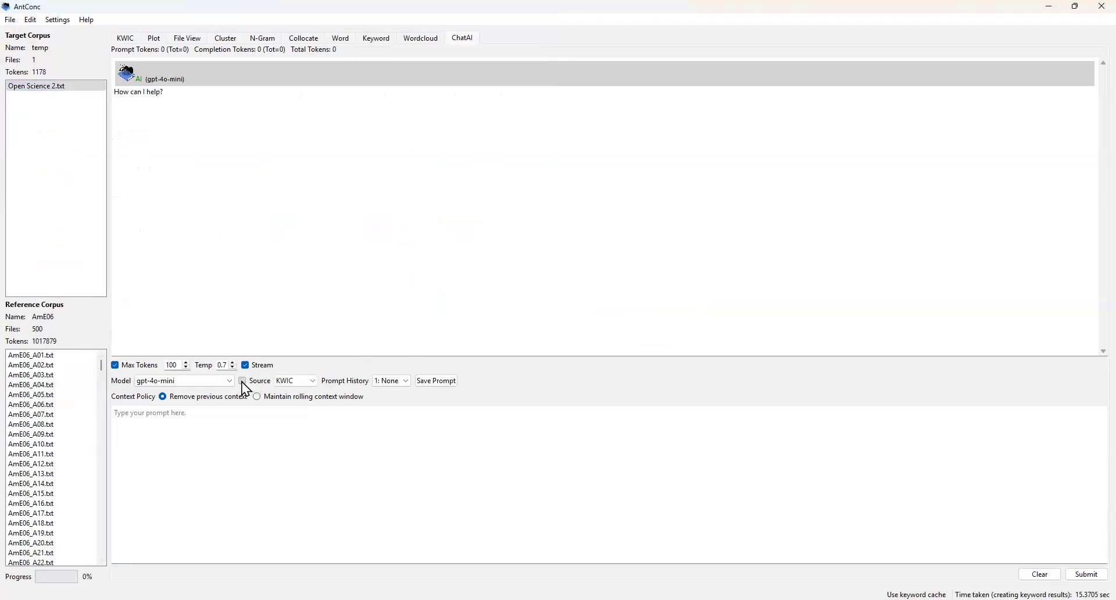
left_click(302, 380)
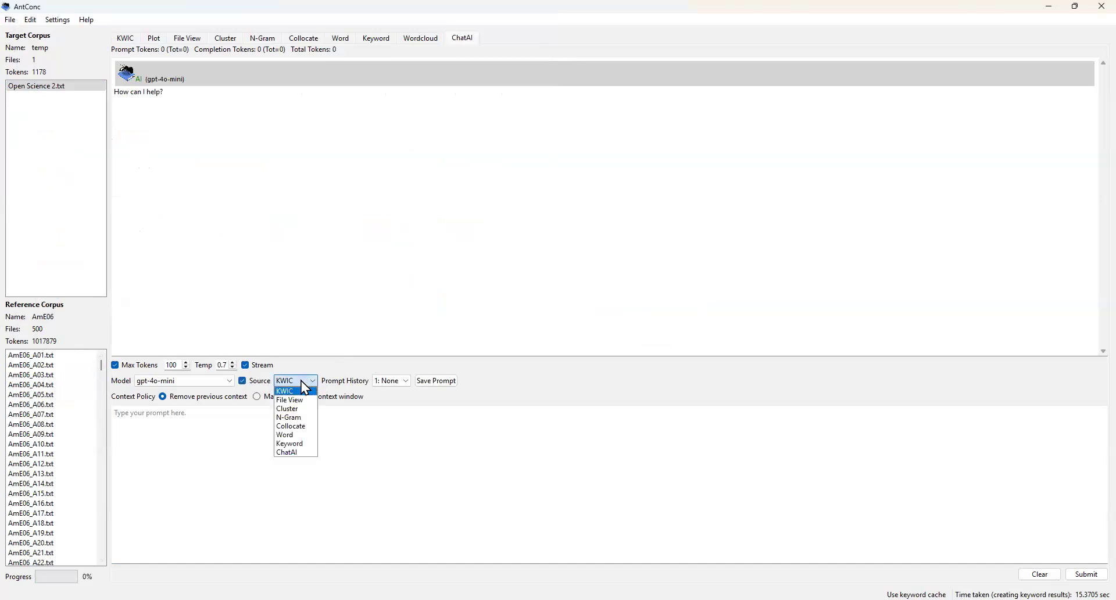
left_click(175, 211)
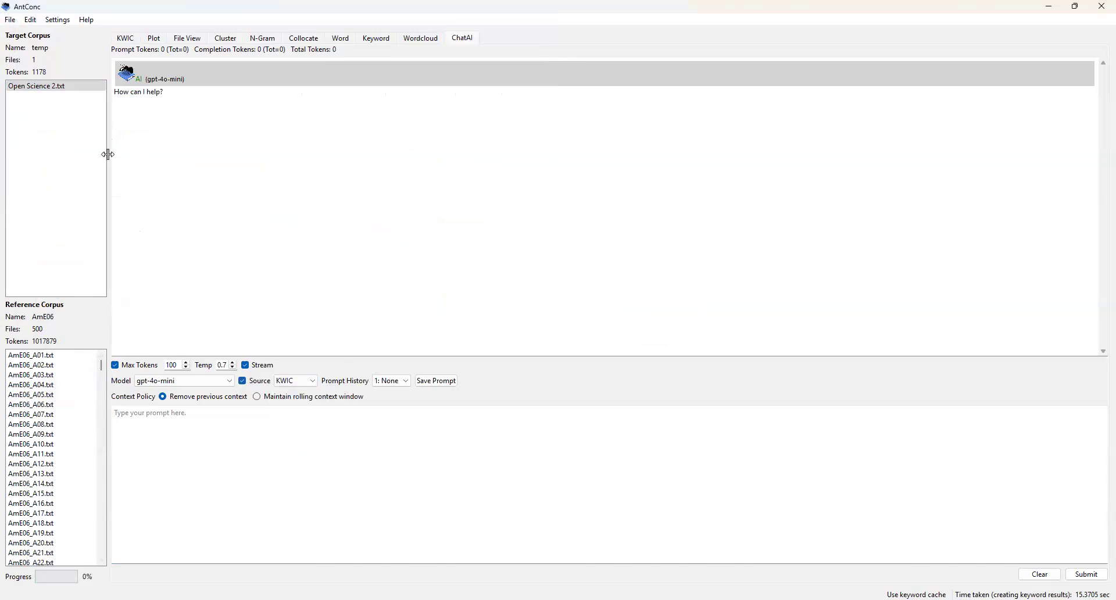
Load the full text of Open Science 2.txt into the File View tool.
left_click(59, 87)
double_click(56, 86)
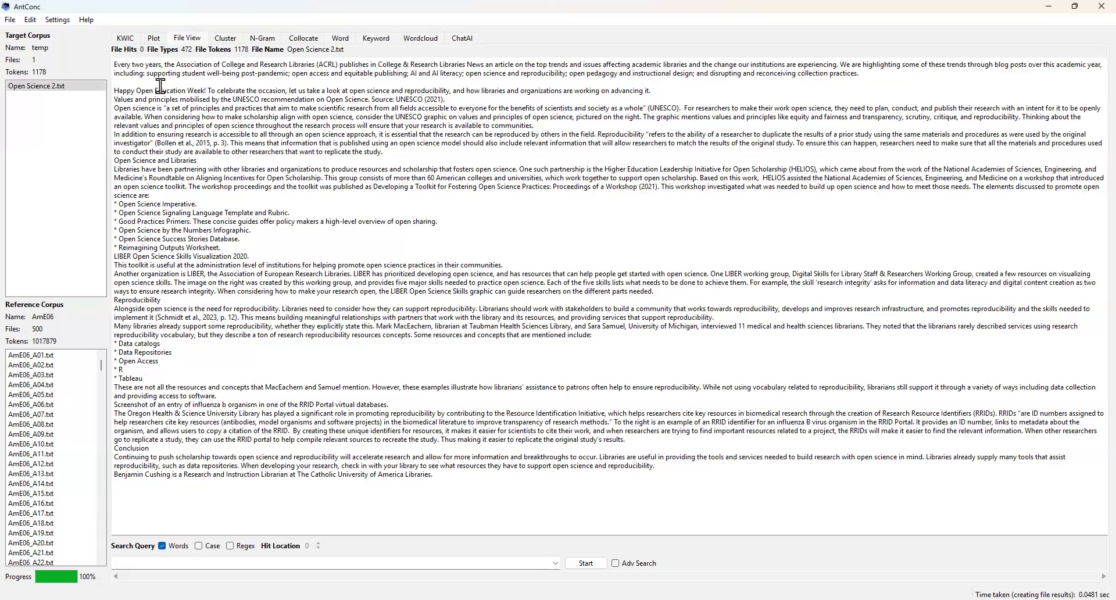
left_click(125, 38)
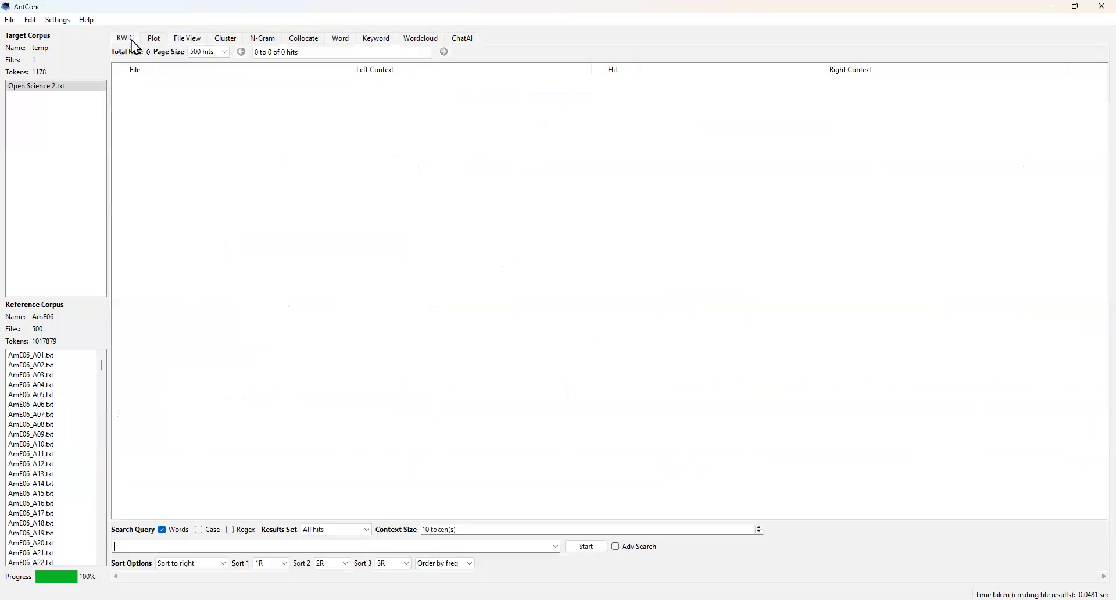
left_click(186, 39)
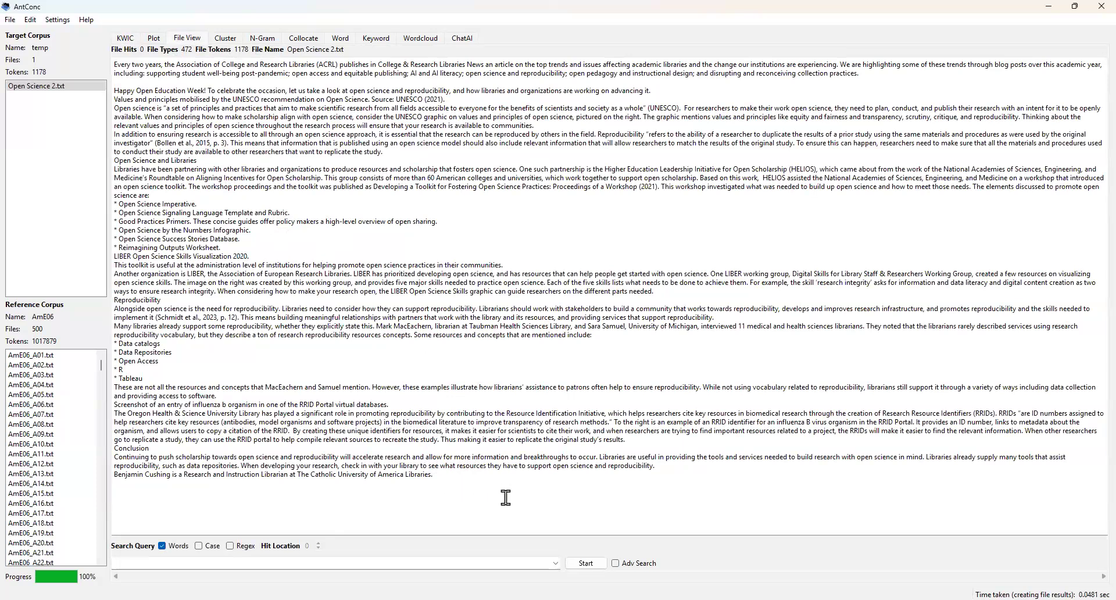
Return to the ChatAI tool and set File View as the source for the prompt.
left_click(462, 38)
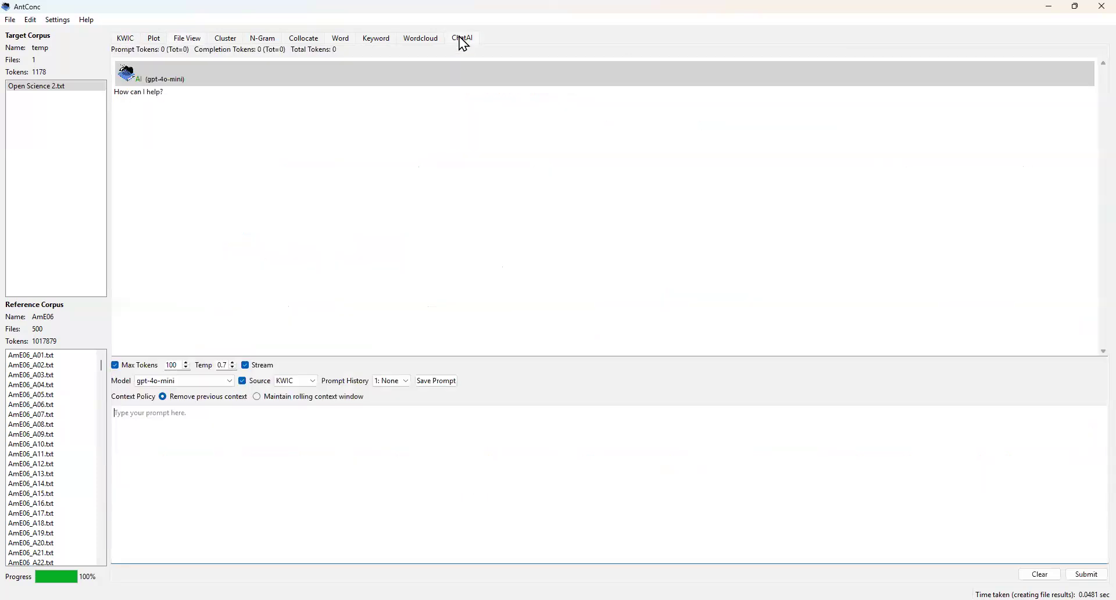
left_click(296, 380)
left_click(305, 405)
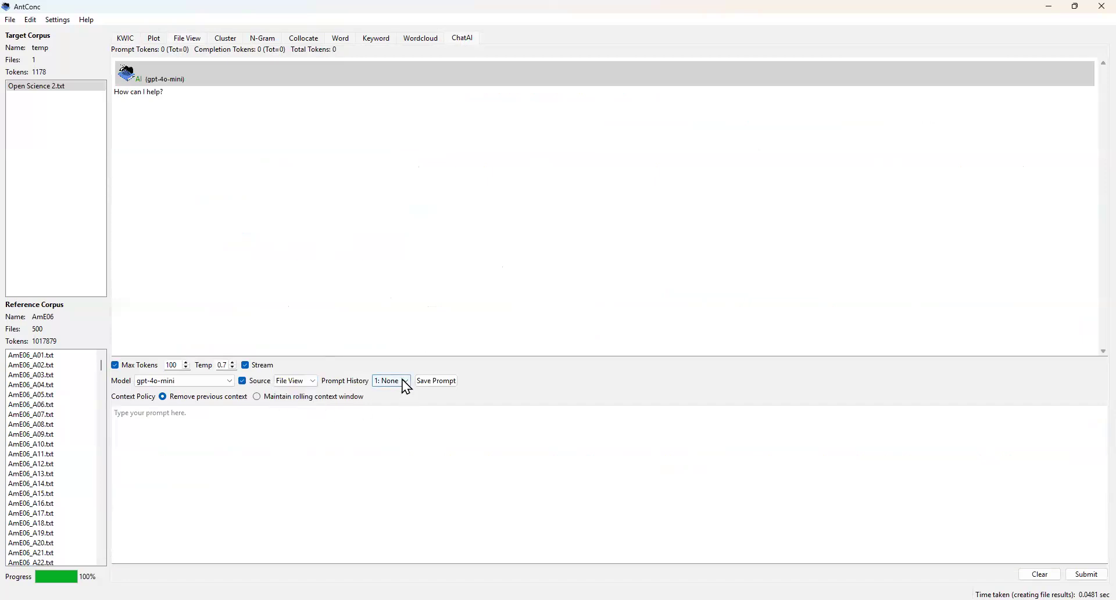
Save the prompt "Who is the author of this file?" to the prompt history and submit it.
left_click(259, 413)
type("W")
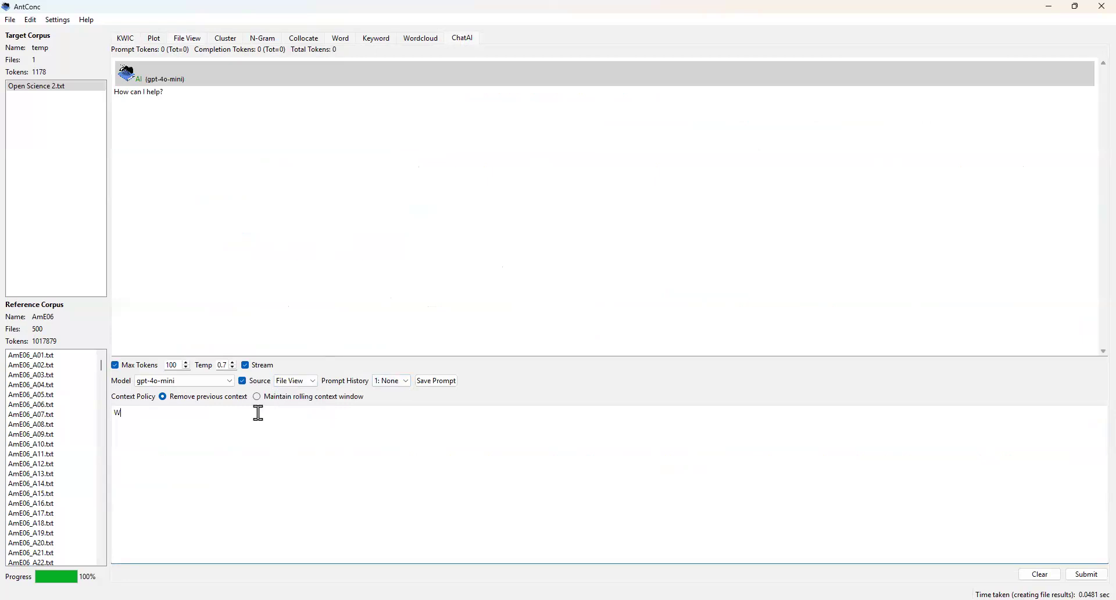
type("ho is the author of th")
left_click(430, 382)
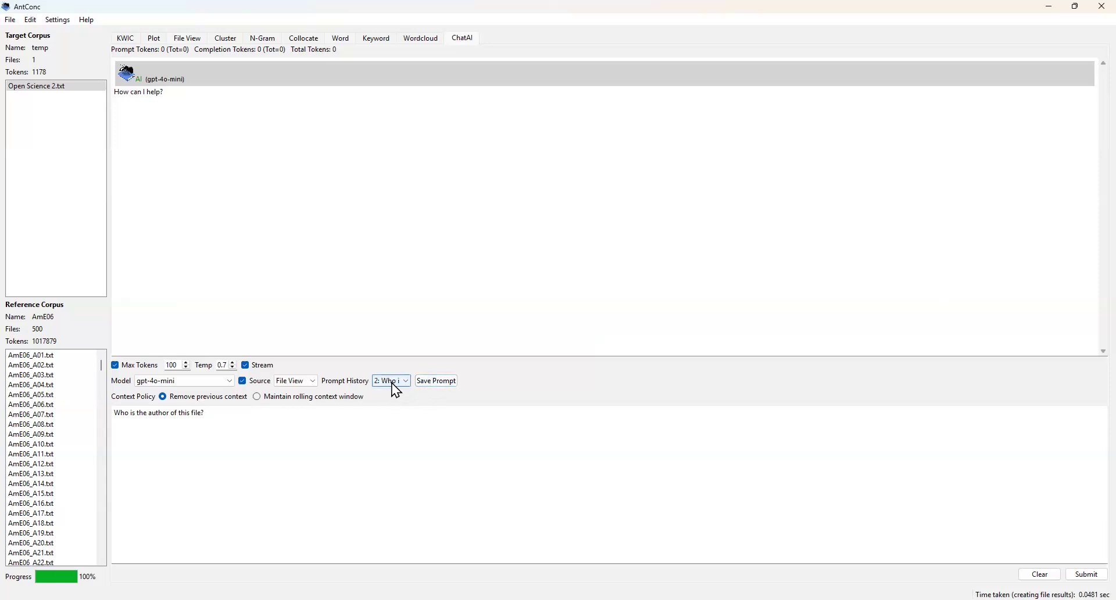
left_click(282, 411)
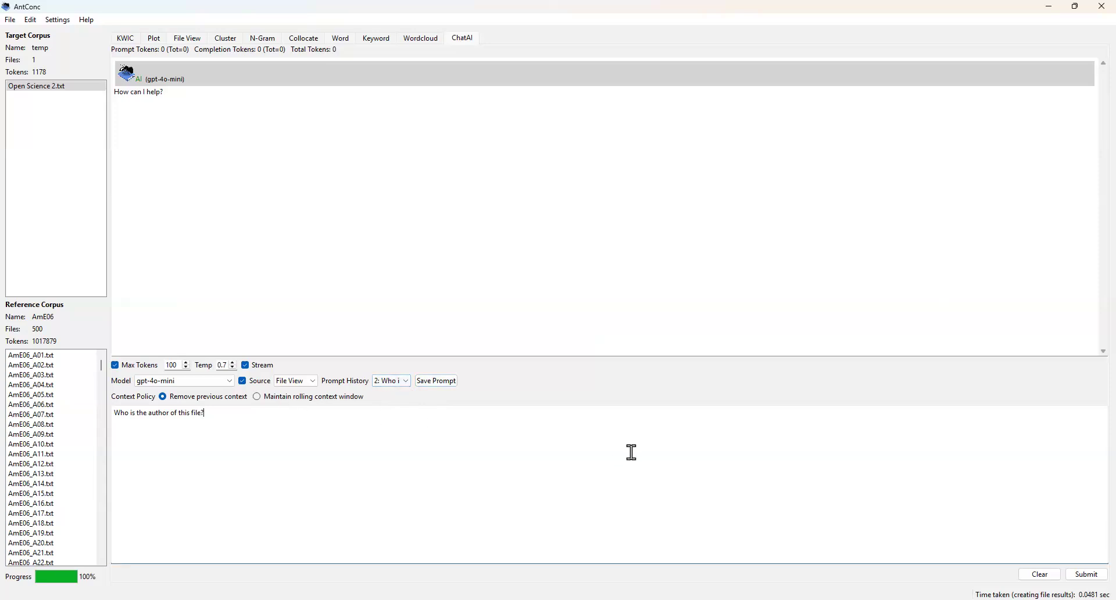
left_click(1084, 576)
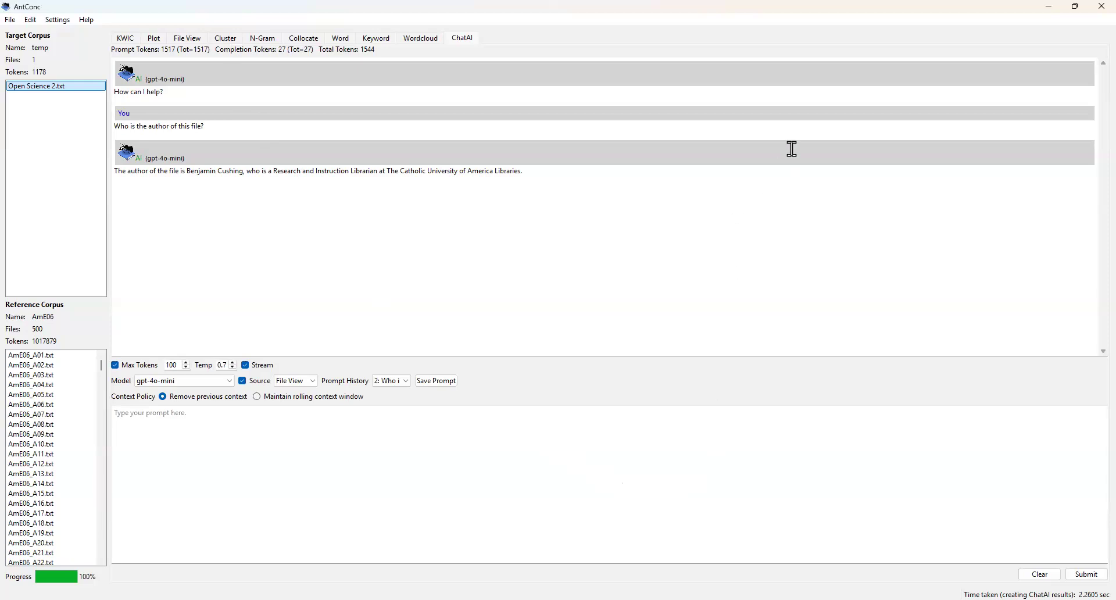
key("alt+Tab")
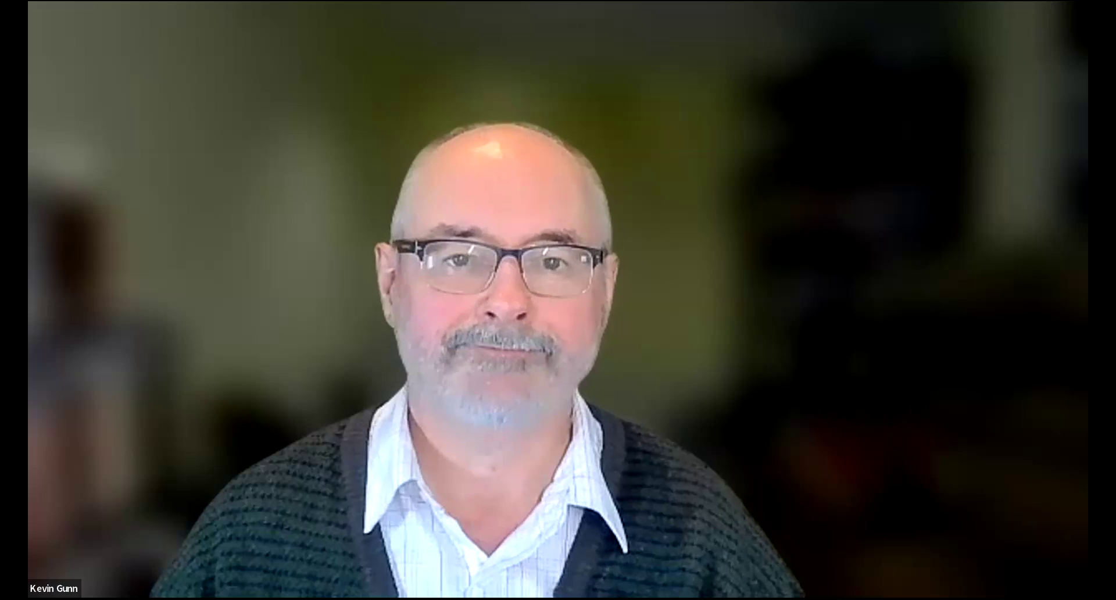